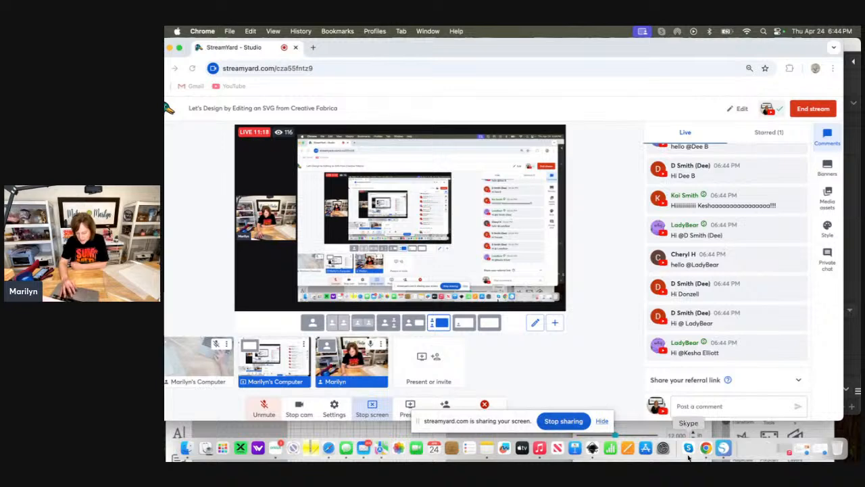
Switch to Silhouette Studio, and place its window higher on the screen with the blank page in clear view
click(723, 448)
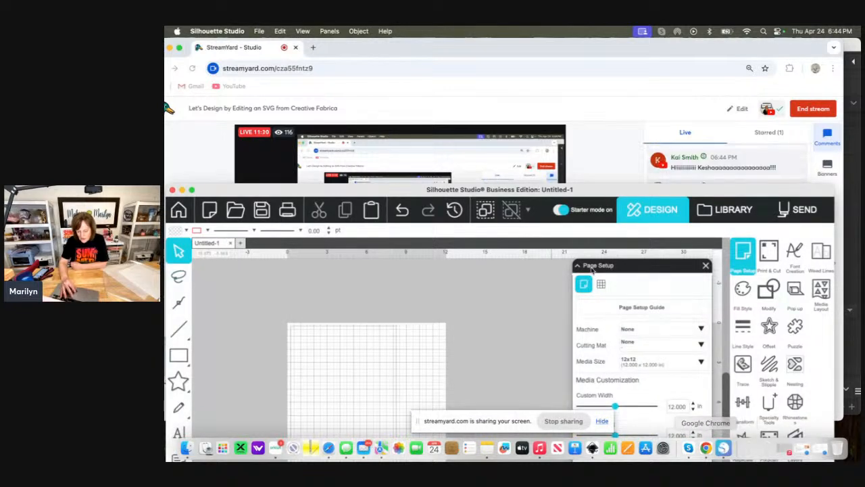
drag(611, 197, 613, 51)
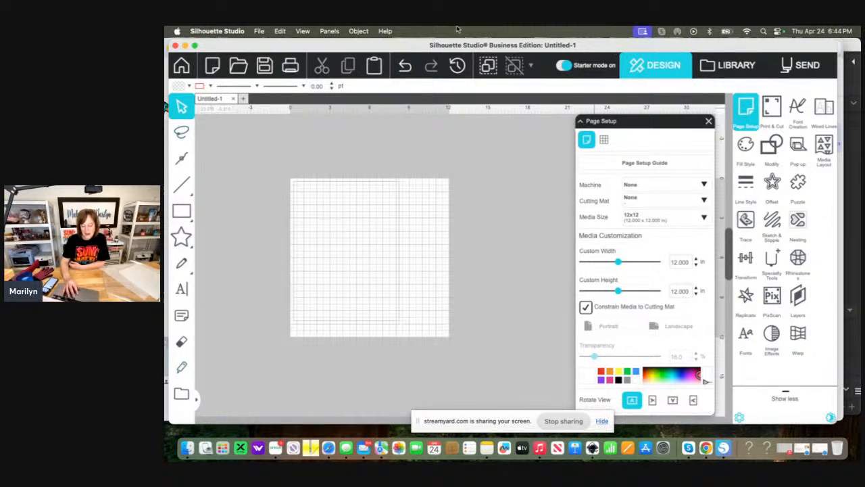
key(super+plus)
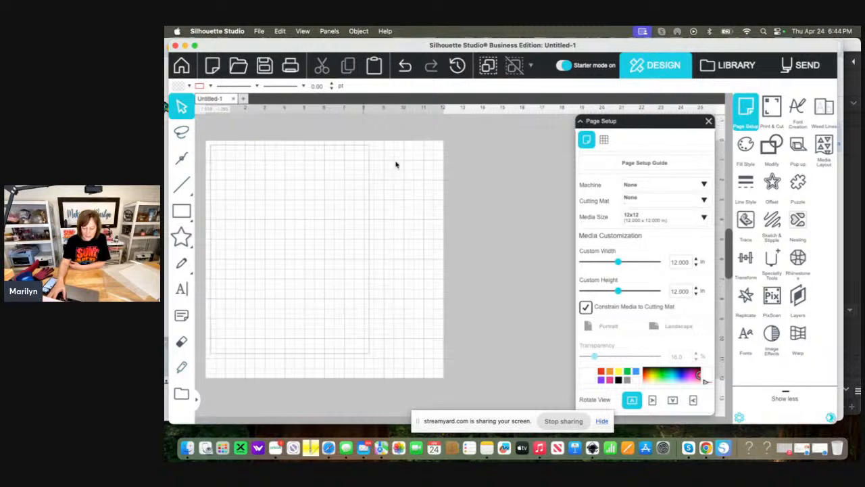
scroll(353, 232, left, 5)
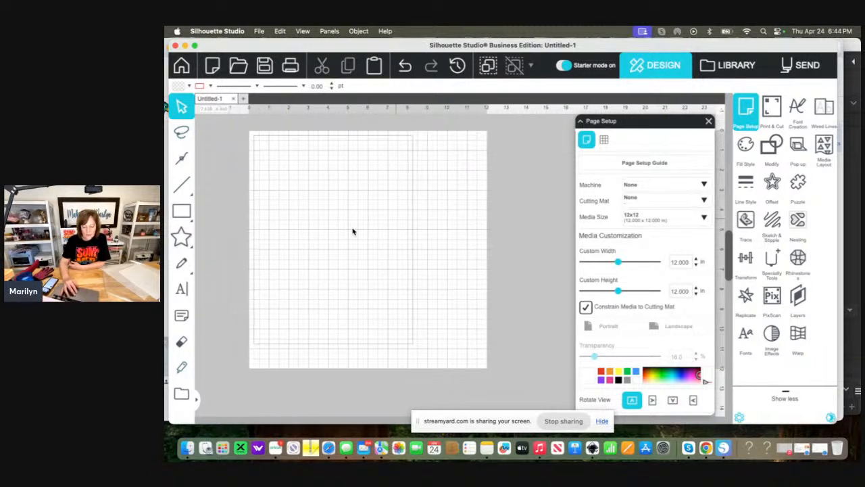
scroll(352, 231, left, 2)
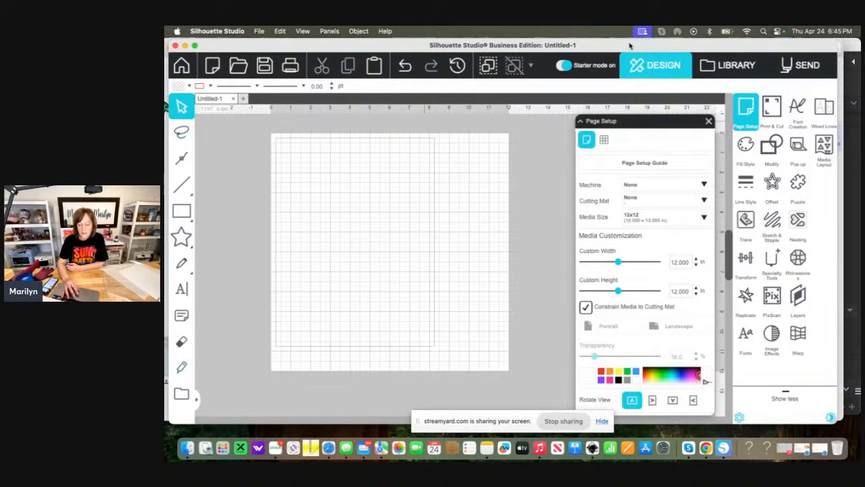
drag(629, 40, 632, 37)
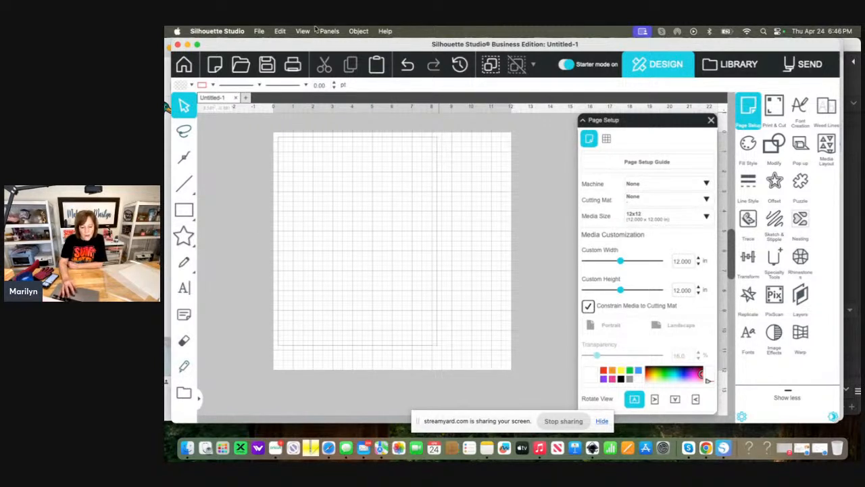
Merge the black "Porch Rules Visit with Friend Make Memories" SVG into the blank page, finding it on the Desktop by searching for "porch"
click(259, 31)
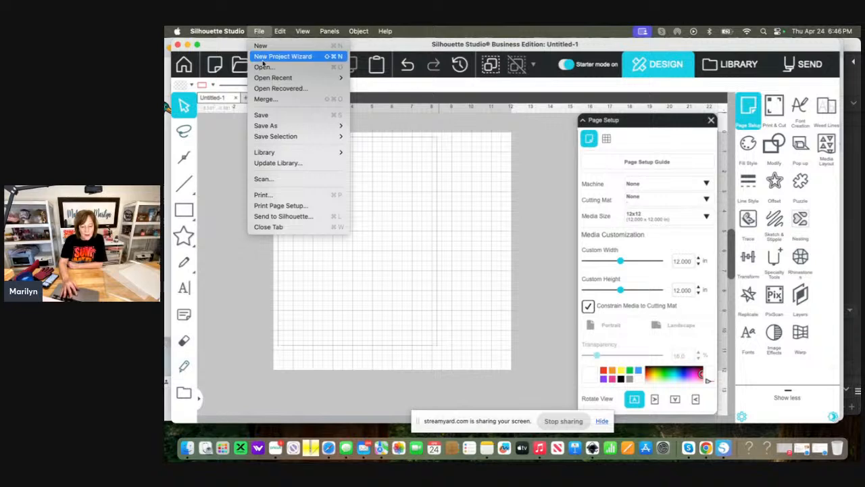
click(273, 105)
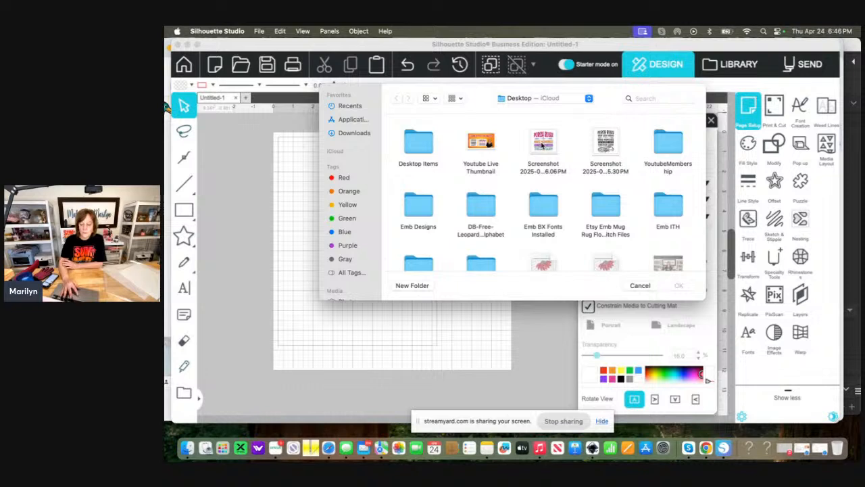
scroll(595, 162, down, 2)
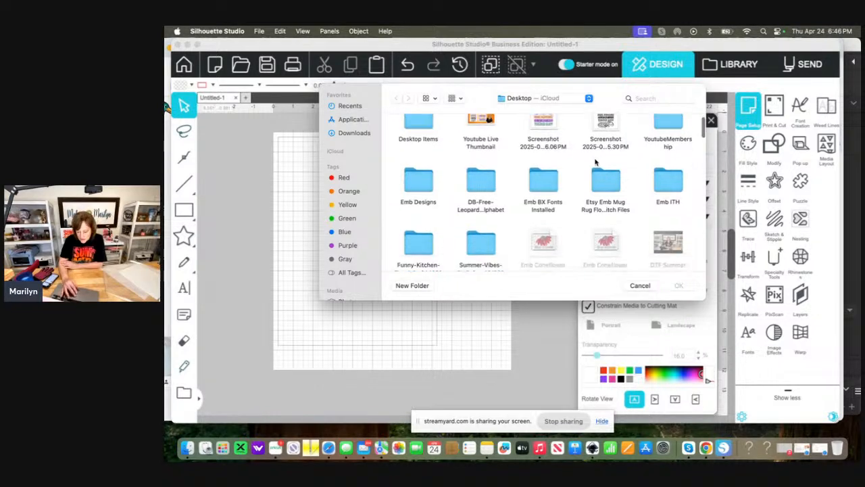
scroll(595, 162, up, 2)
scroll(595, 162, down, 3)
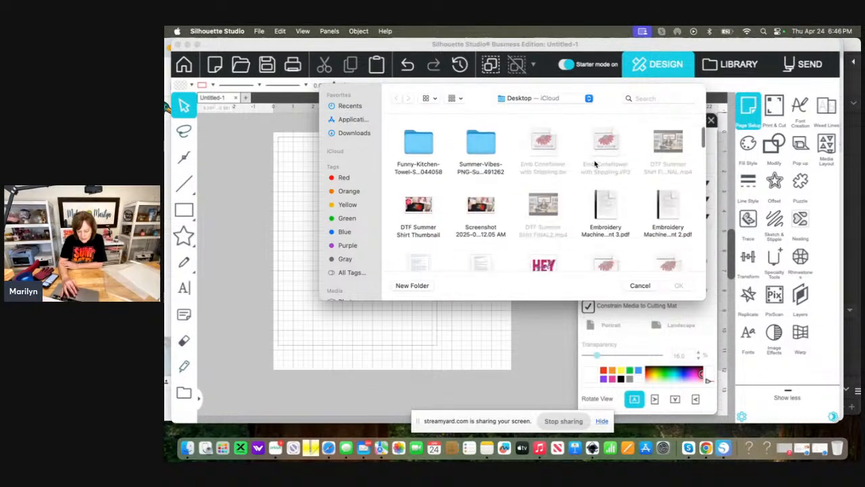
scroll(595, 162, up, 3)
click(654, 99)
text(porch)
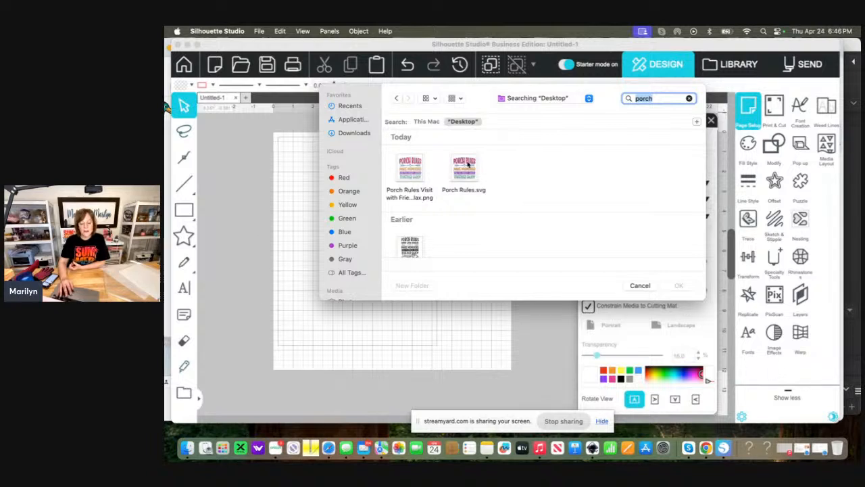
click(415, 247)
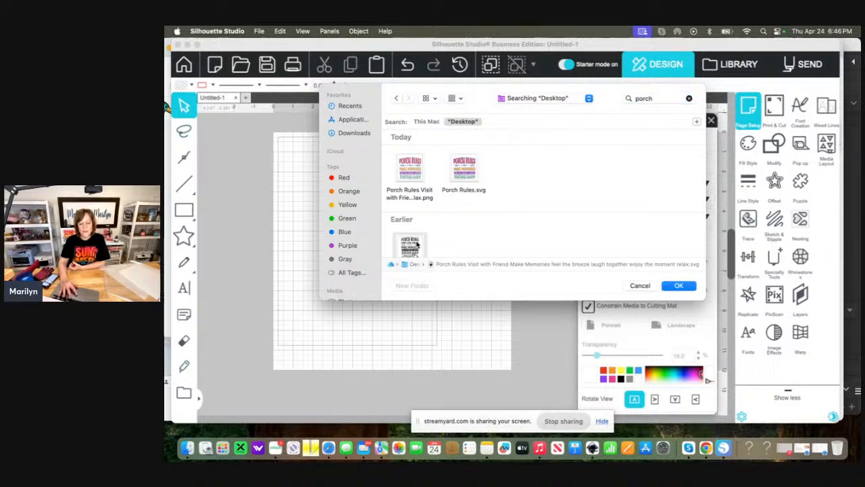
click(679, 285)
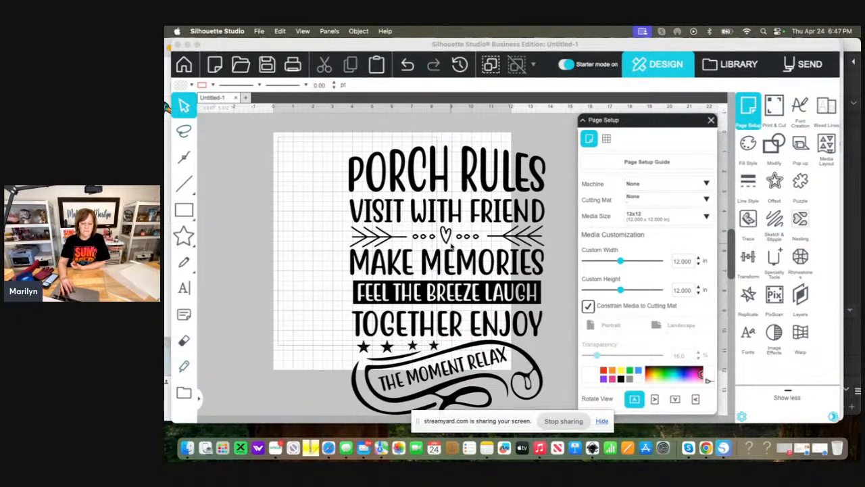
Check which file formats are offered for saving the design to the hard drive, without saving
click(258, 32)
mouse_move(274, 125)
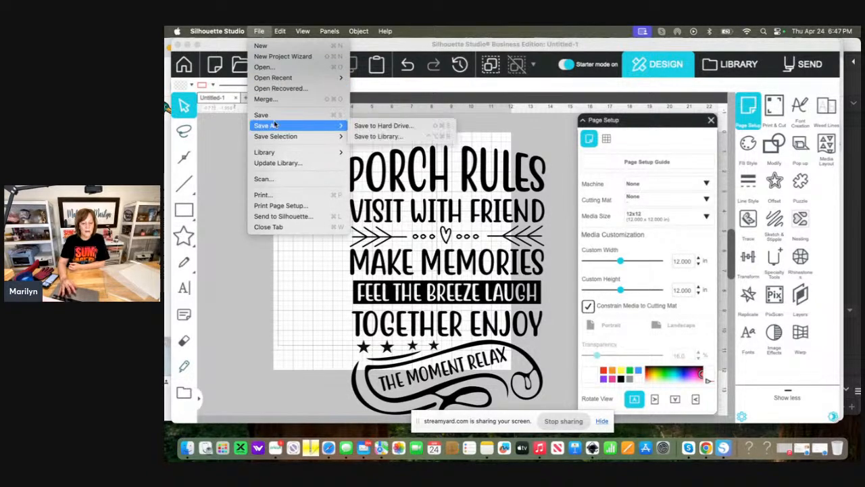
click(405, 126)
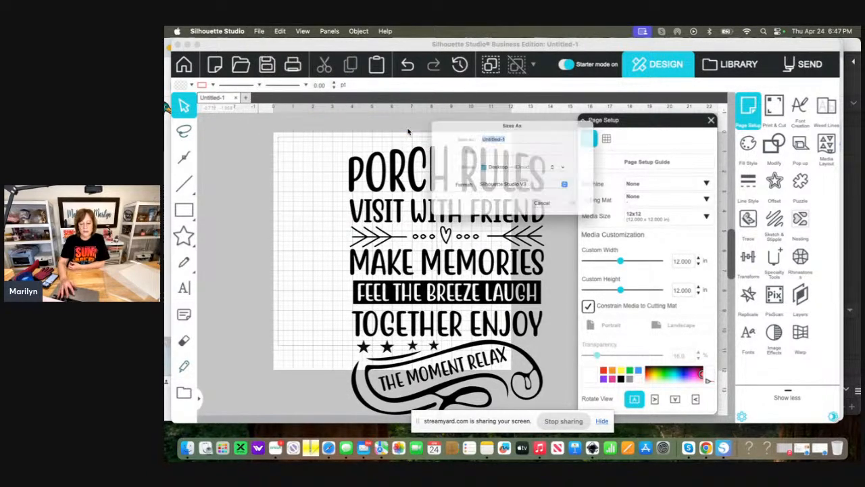
click(491, 191)
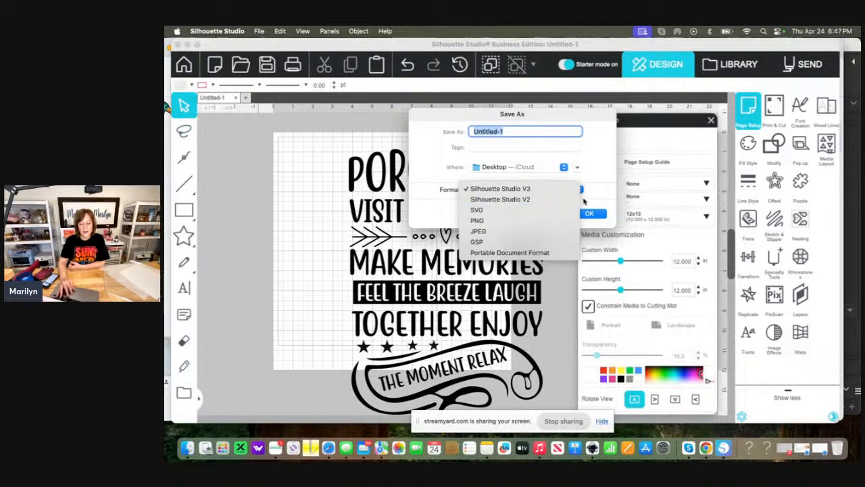
click(593, 166)
click(551, 214)
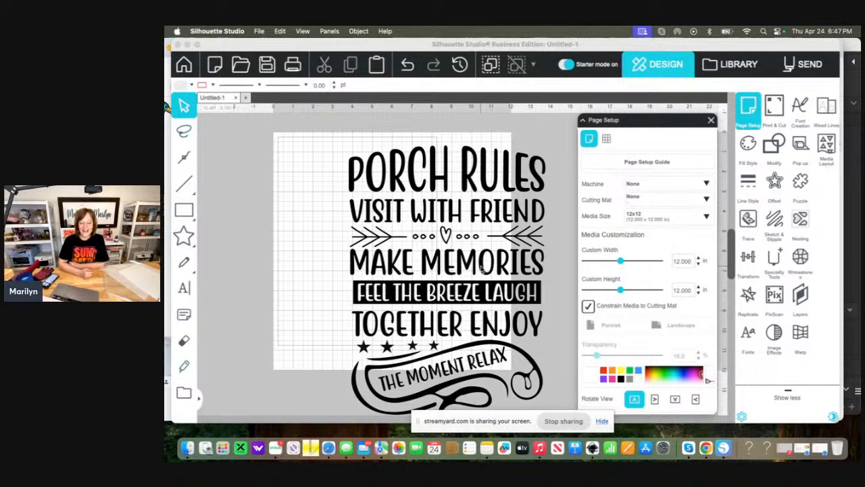
Check how the design is grouped by selecting its text lines, arrow divider and a star one after another
click(445, 266)
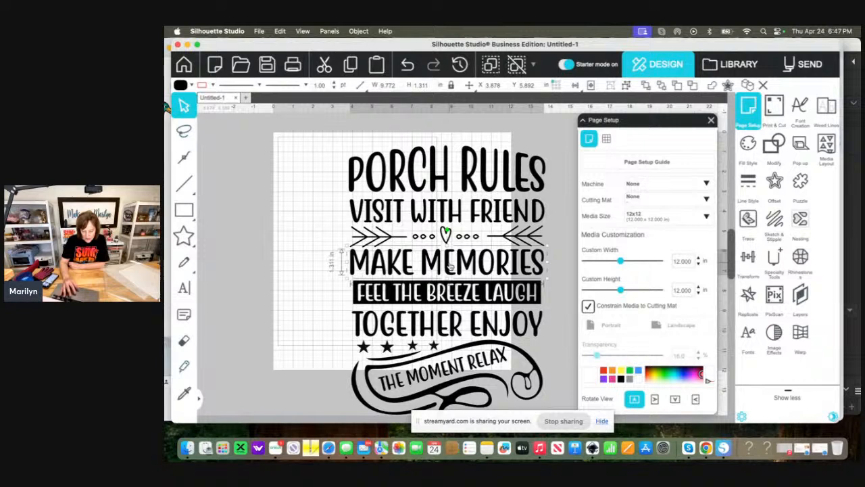
click(465, 173)
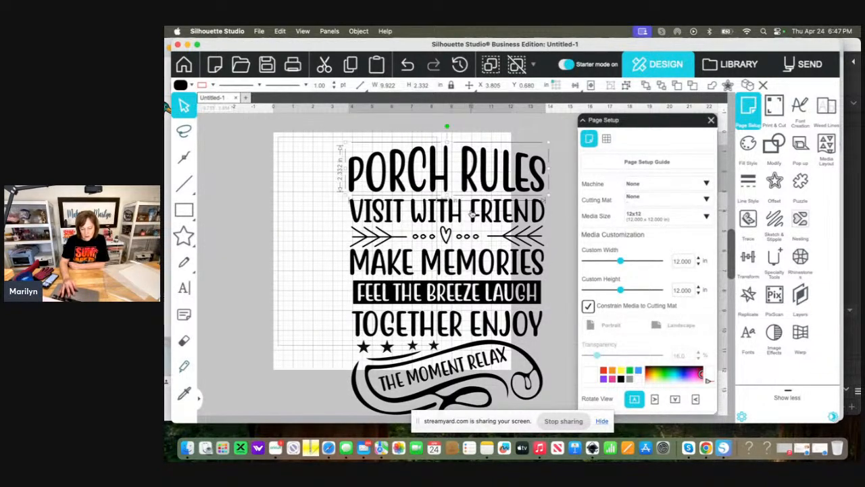
click(470, 238)
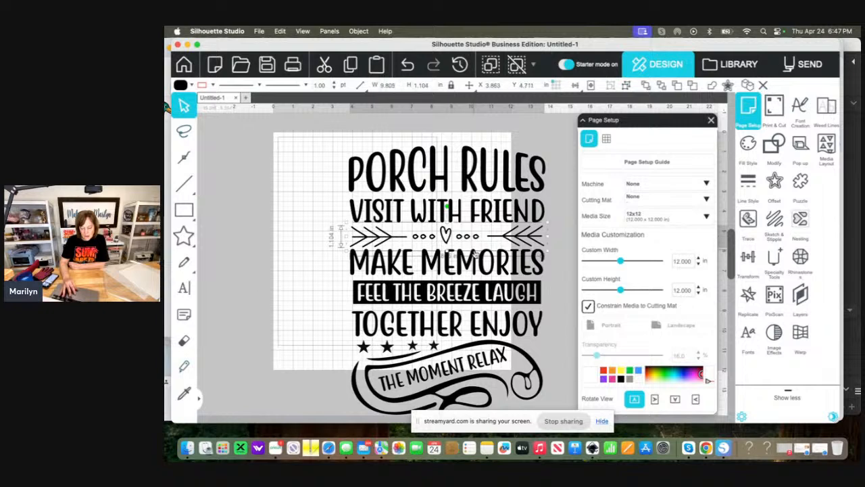
click(480, 265)
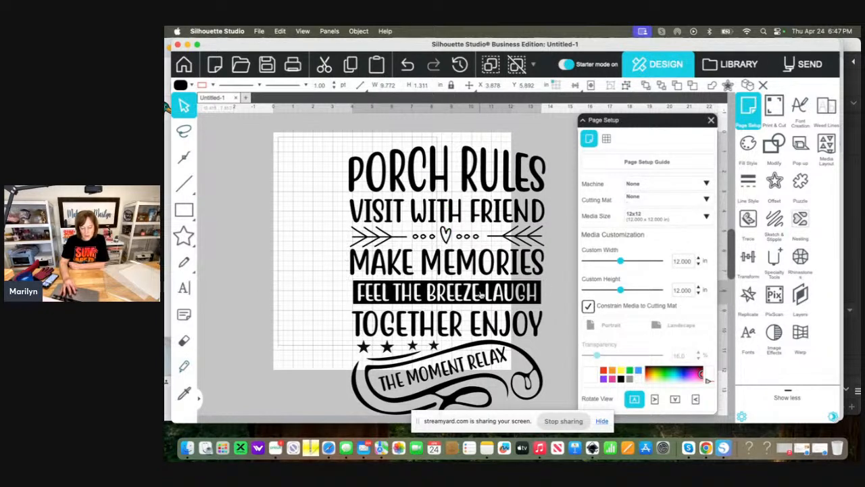
click(482, 293)
click(504, 329)
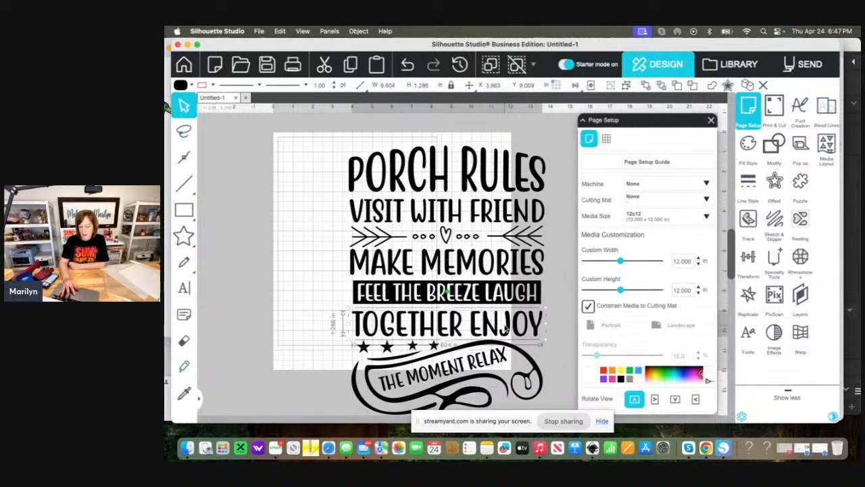
click(387, 347)
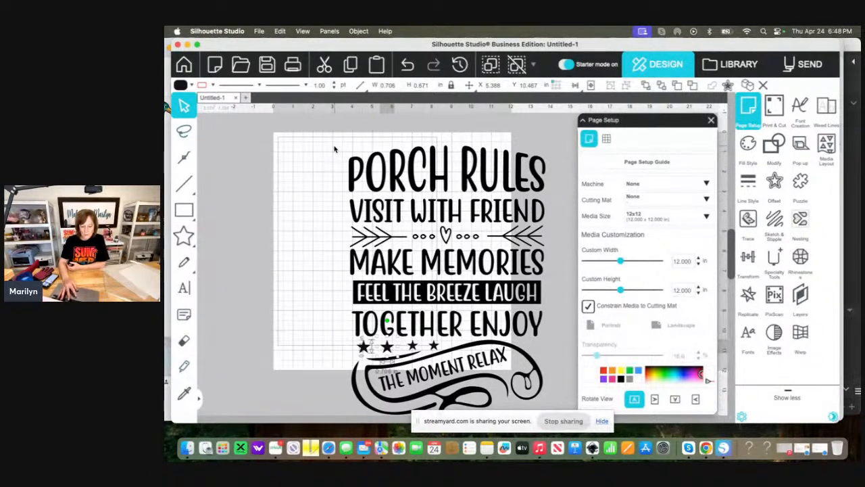
Select the whole design and move it onto the page, to about X 1.46 in, Y 0.39 in
drag(332, 146, 549, 279)
shift+click(484, 345)
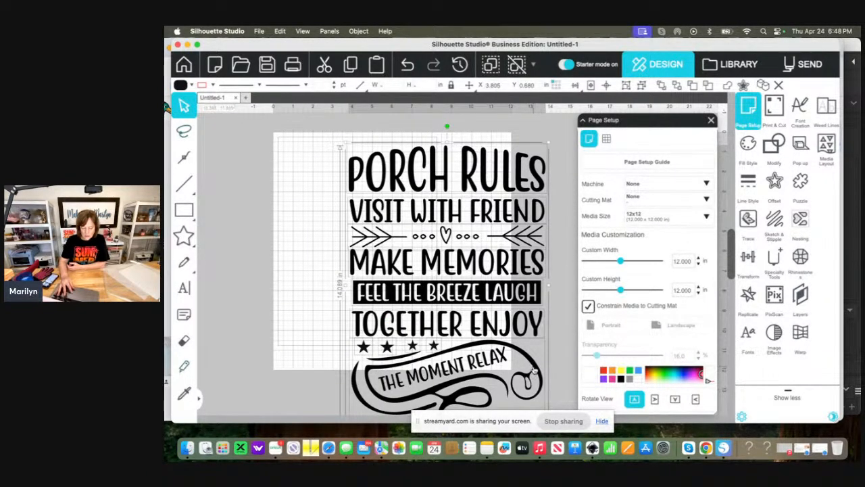
drag(529, 370, 487, 364)
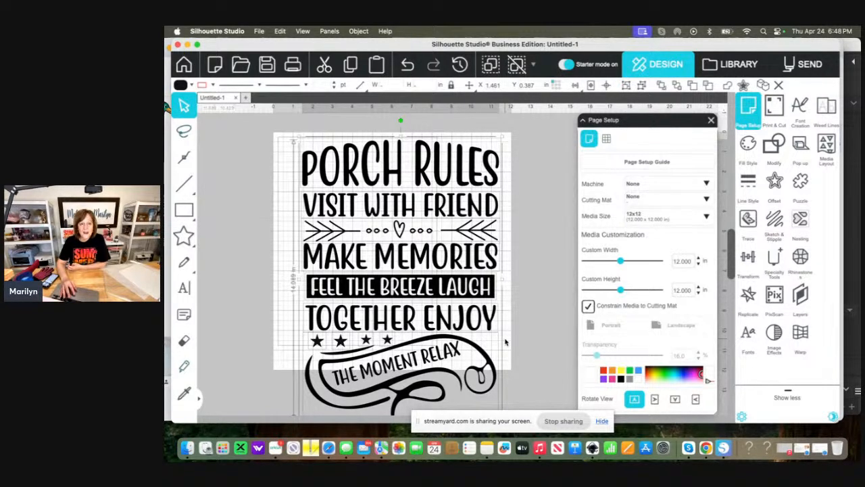
click(543, 302)
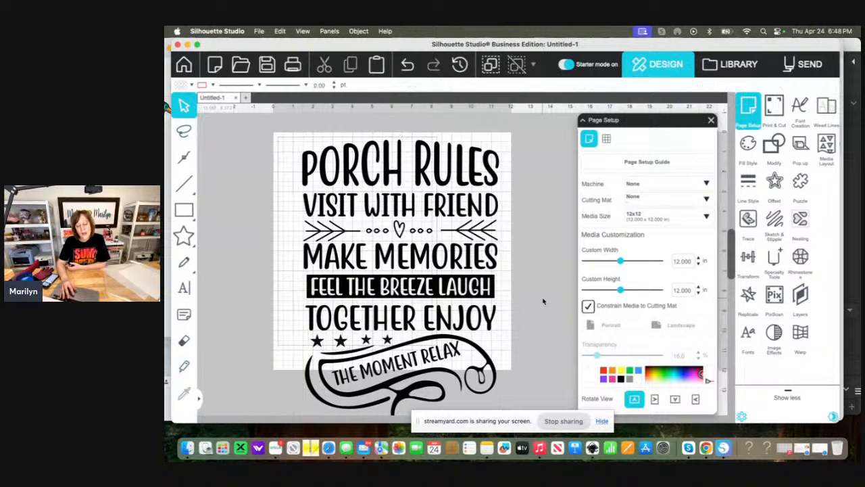
Delete the "The Moment Relax" scroll banner and the row of four stars beneath "Together Enjoy"
click(493, 367)
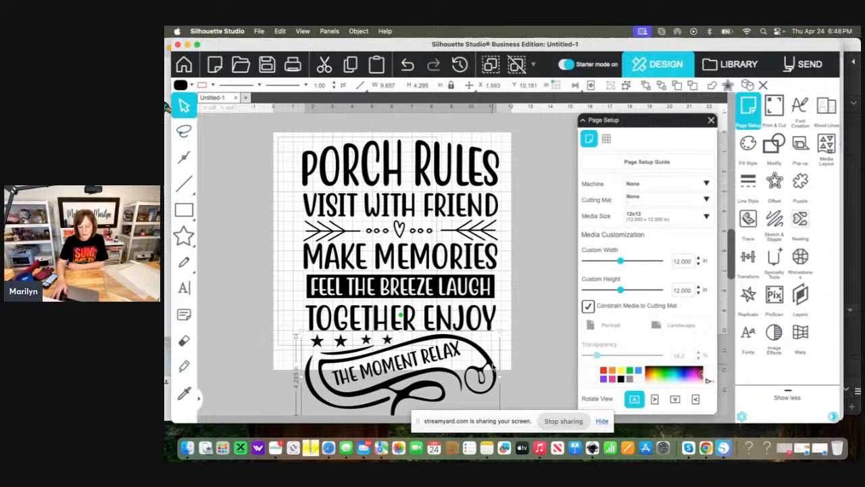
key(Delete)
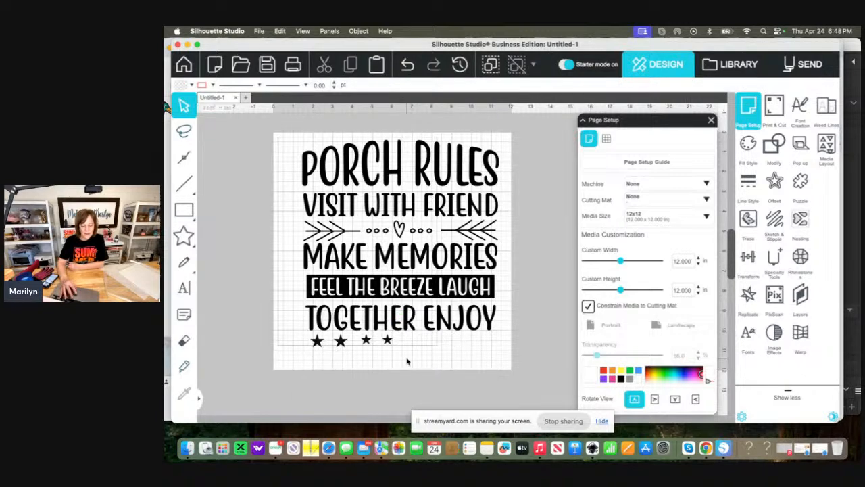
click(304, 346)
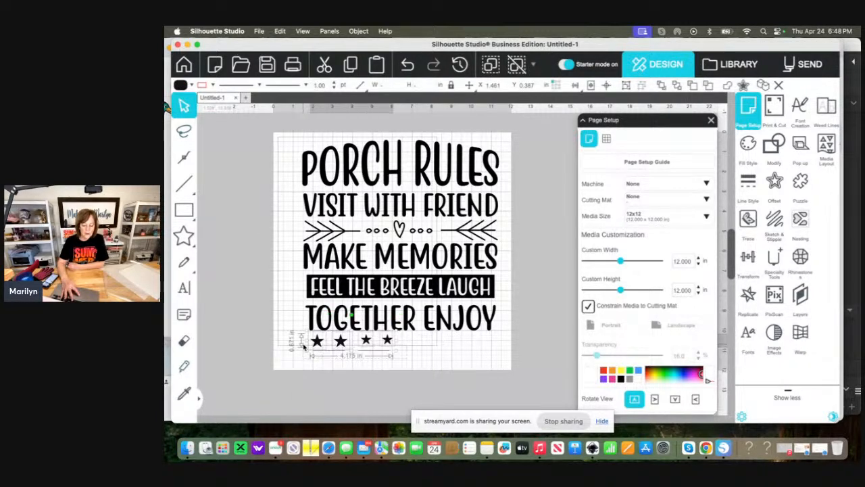
click(384, 360)
click(317, 341)
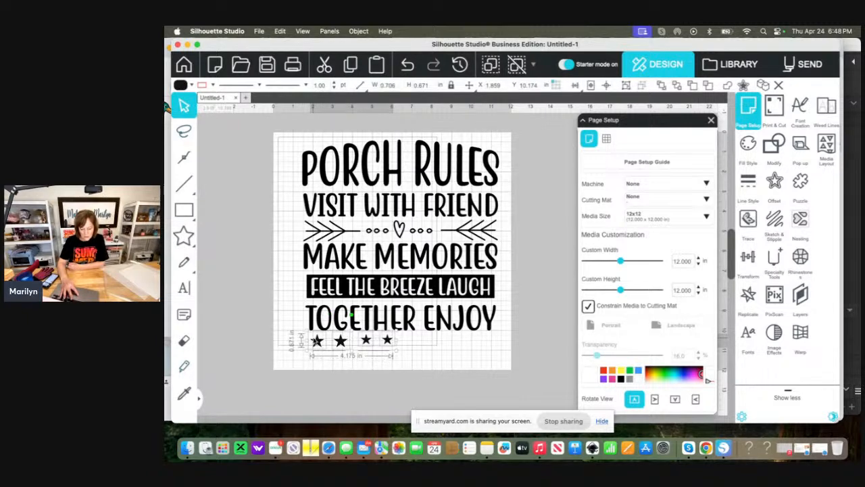
key(Delete)
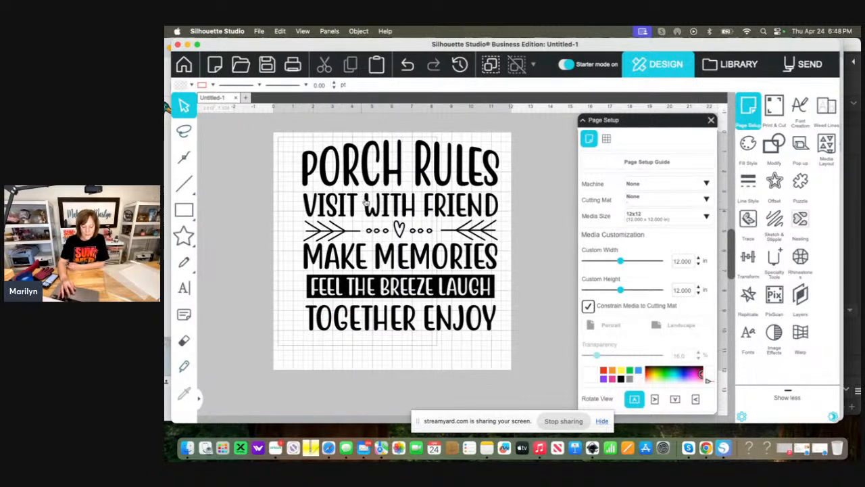
Select all the remaining text lines and the arrow divider, and fill them with light pink (F7A6AA)
click(310, 188)
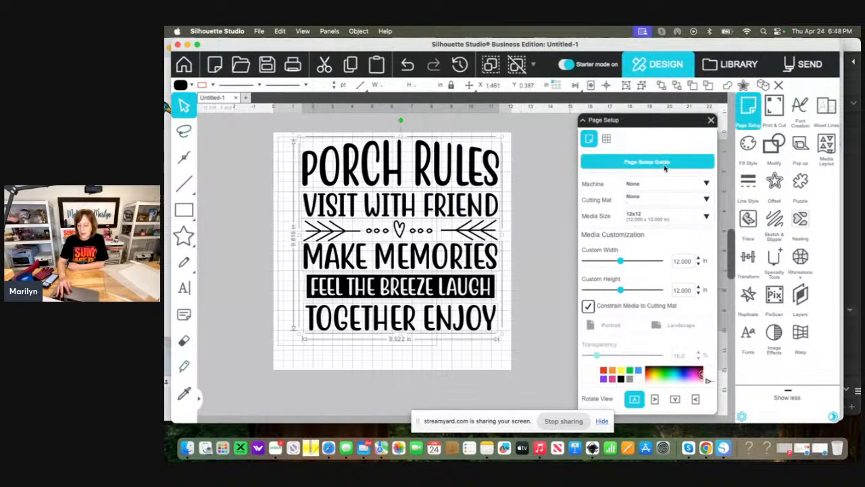
click(749, 145)
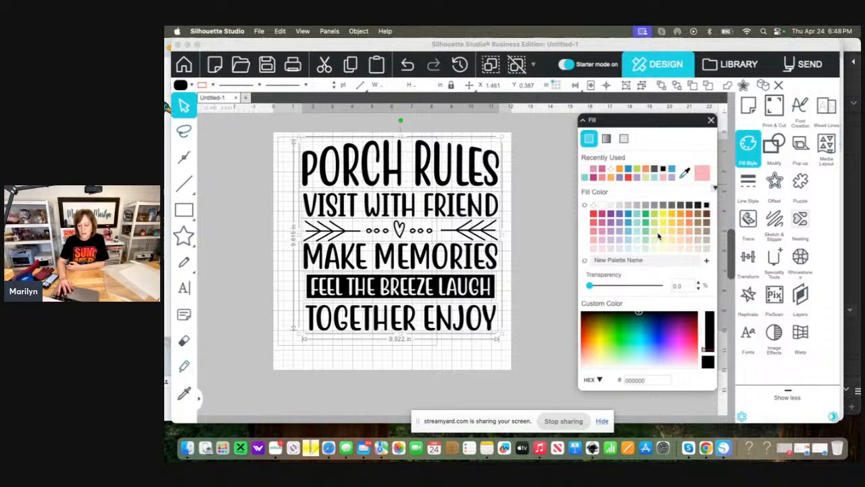
click(595, 242)
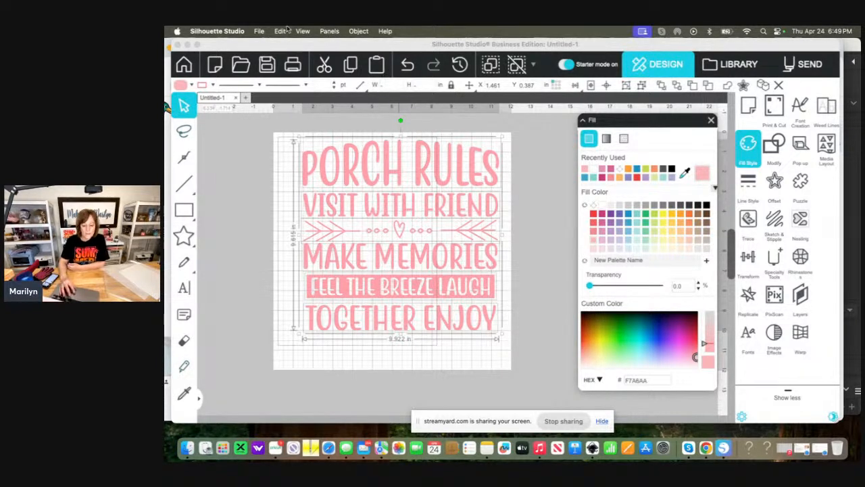
Set the line colour of all the selected text lines and the arrow divider to black (000000)
click(331, 32)
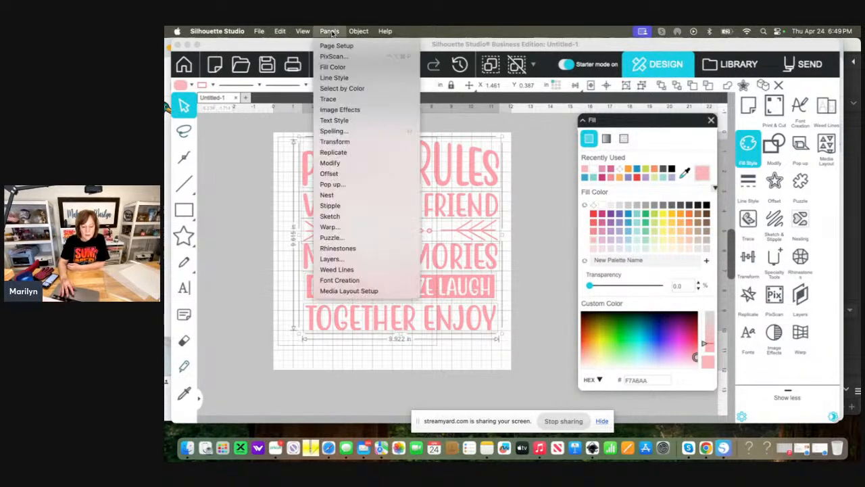
click(341, 80)
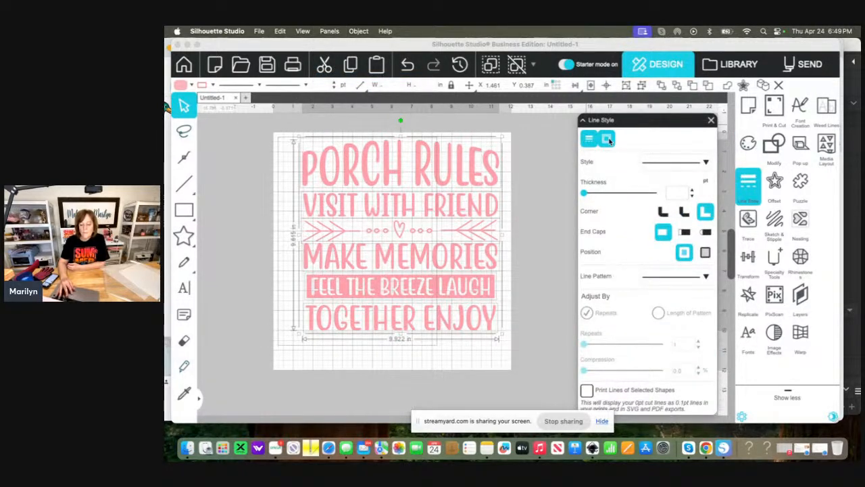
click(607, 138)
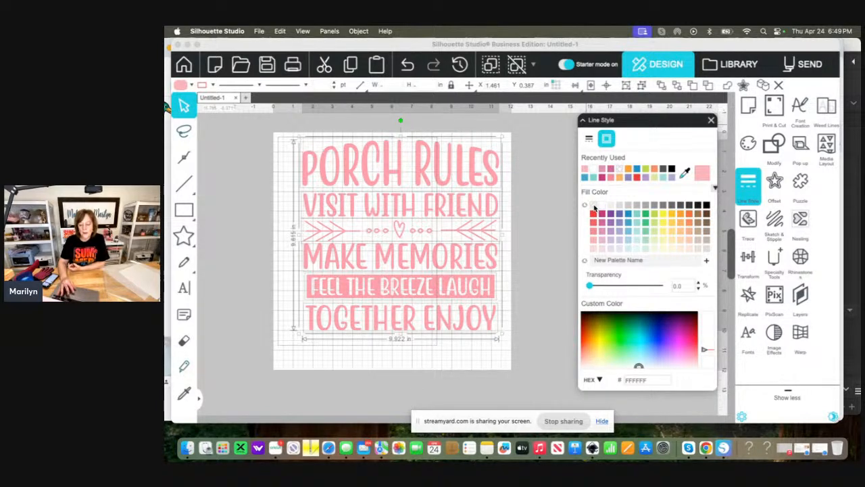
click(705, 206)
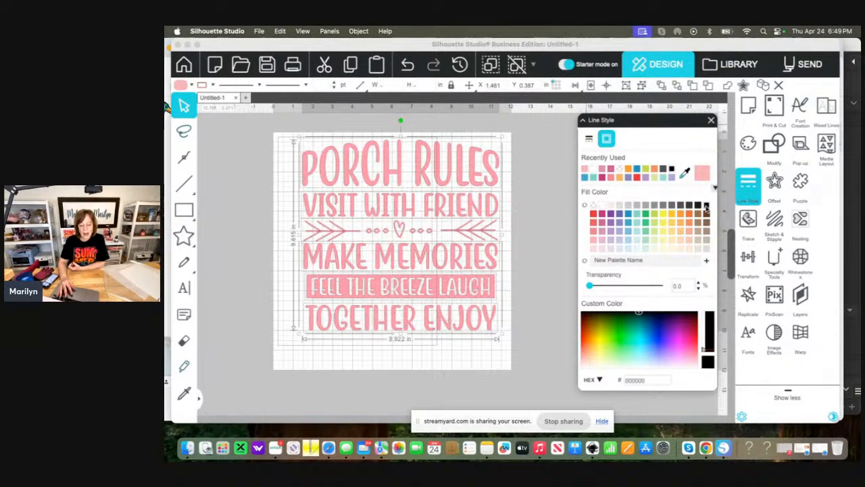
click(515, 250)
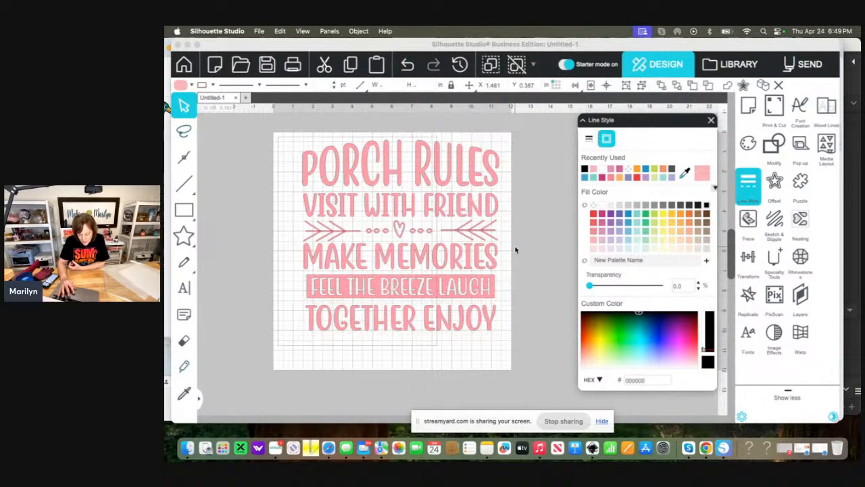
Examine the outlines of the lettering and the arrow divider close up for overlapping shapes
scroll(515, 250, up, 2)
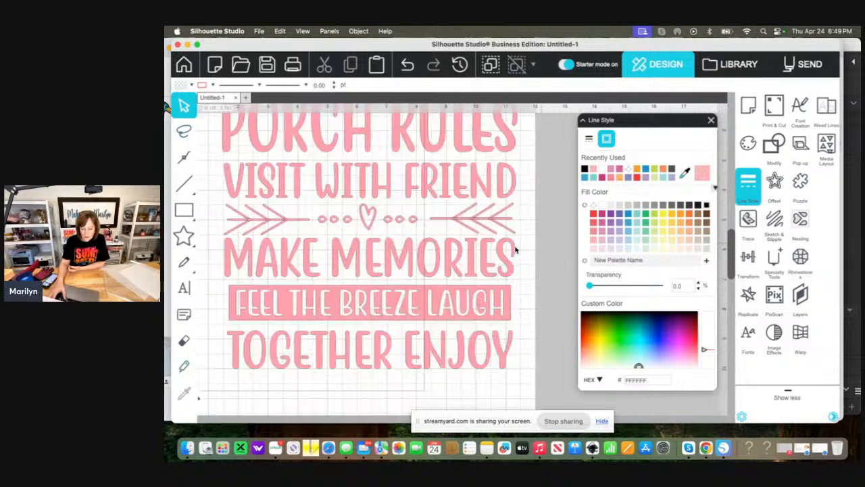
scroll(516, 250, up, 6)
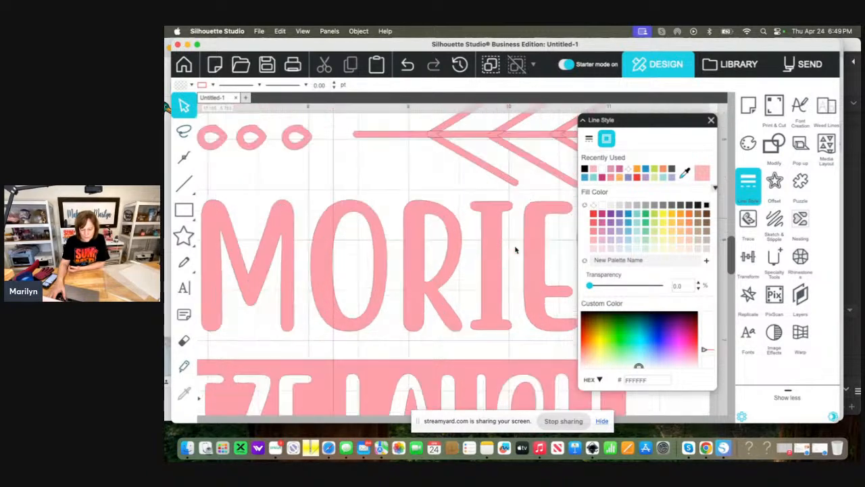
scroll(515, 250, up, 4)
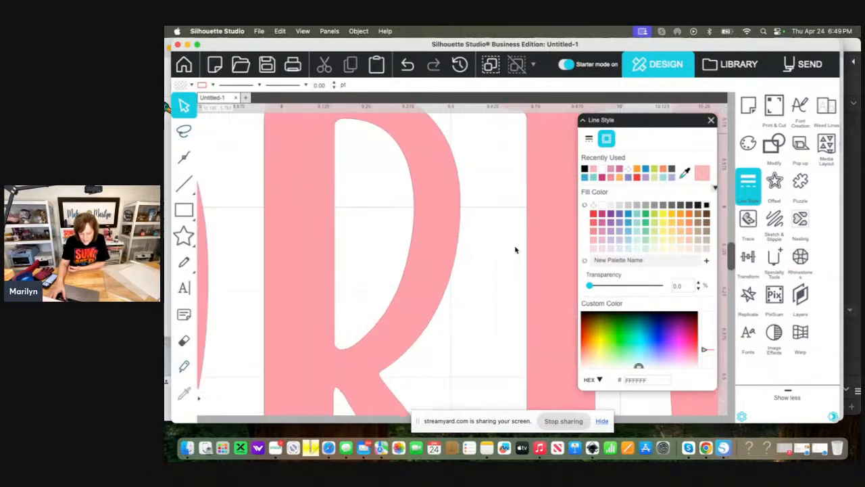
scroll(515, 250, down, 6)
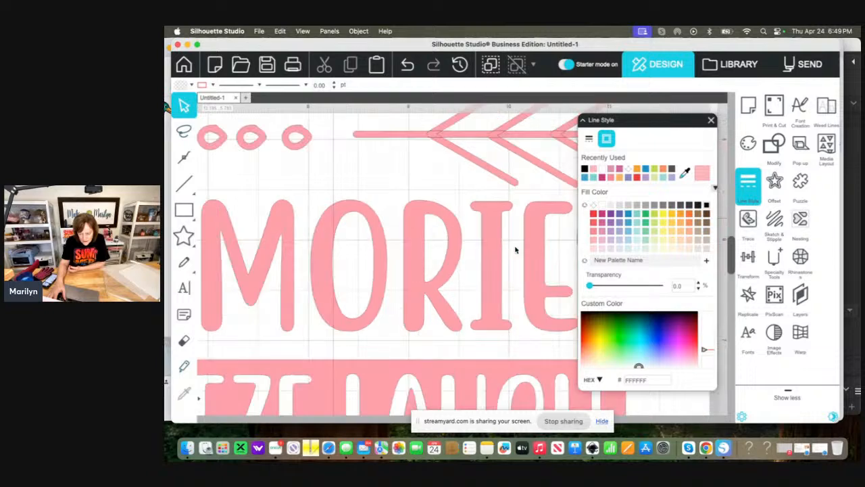
scroll(515, 250, down, 6)
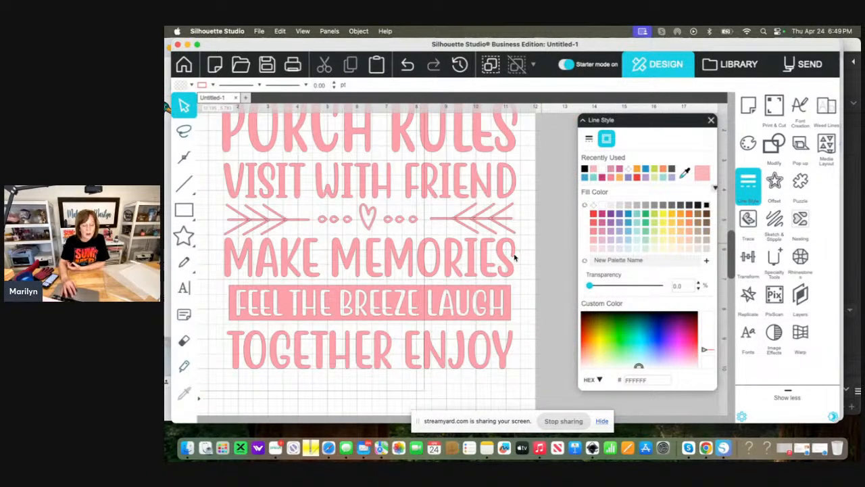
scroll(479, 260, up, 3)
scroll(479, 260, left, 1)
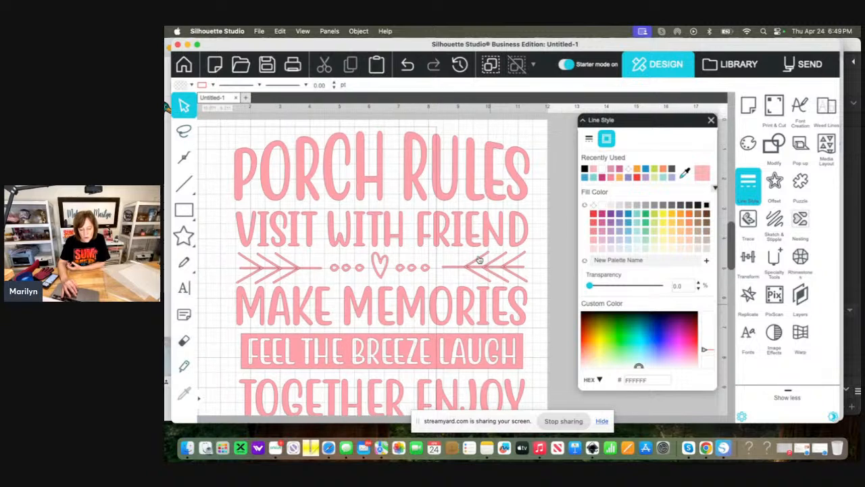
scroll(471, 234, down, 2)
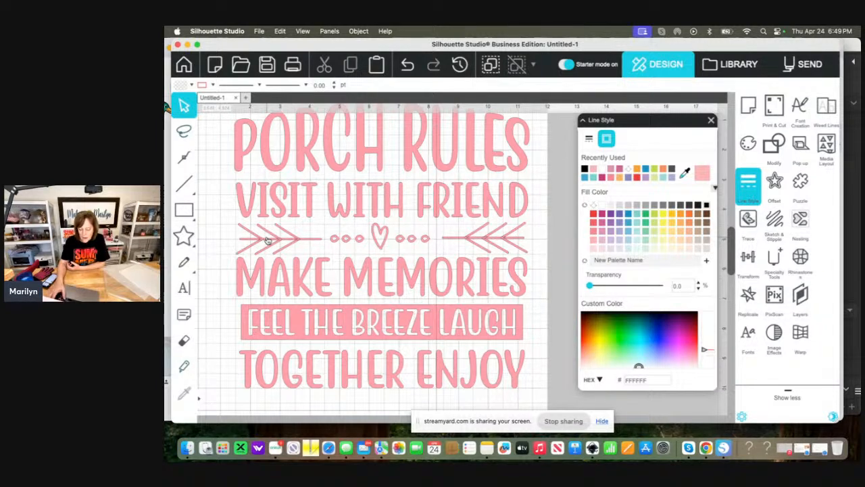
scroll(267, 240, up, 5)
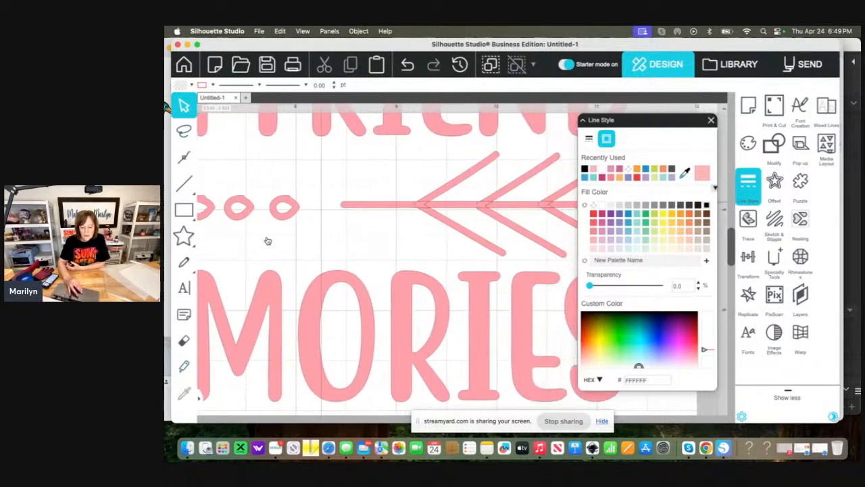
scroll(267, 240, right, 5)
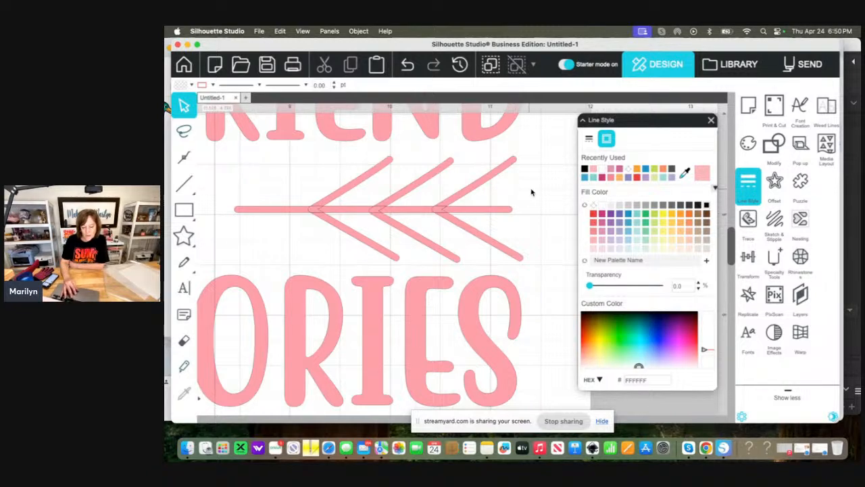
Ungroup the arrow divider between "Visit with Friend" and "Make Memories"
click(498, 209)
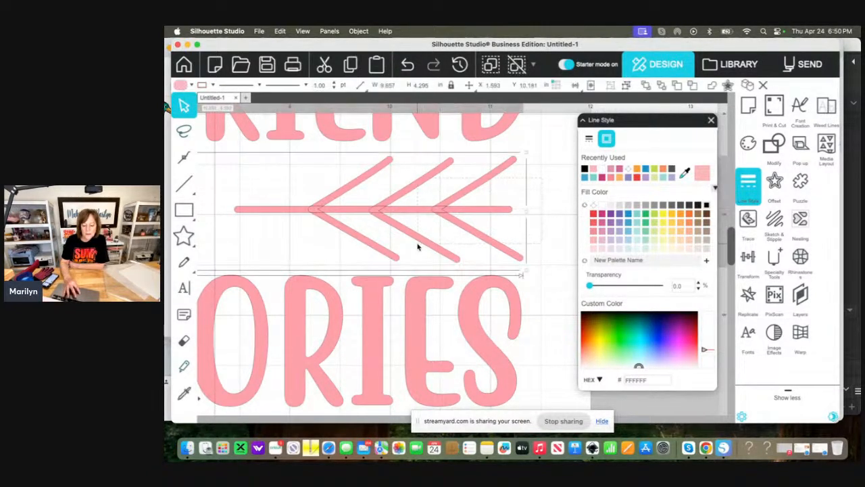
click(418, 247)
scroll(418, 246, down, 5)
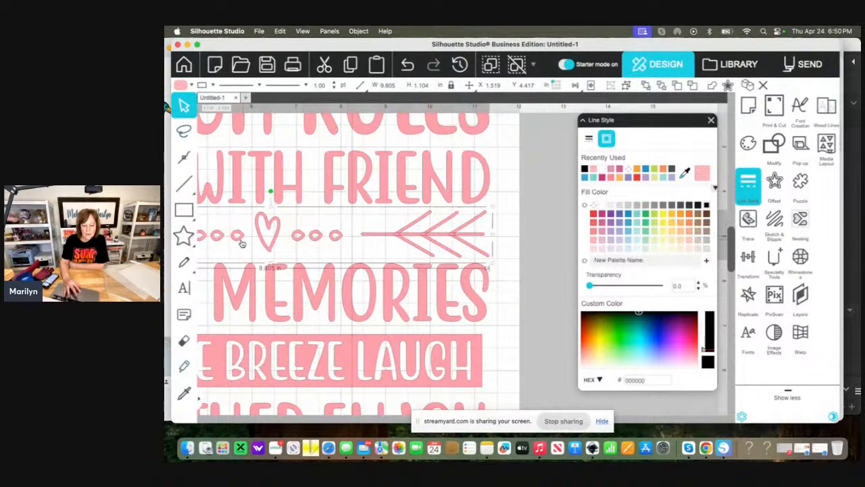
click(357, 31)
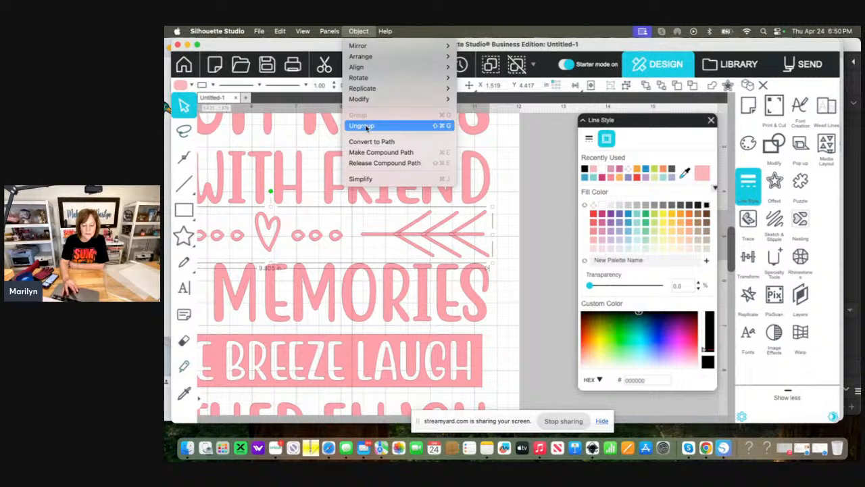
click(365, 126)
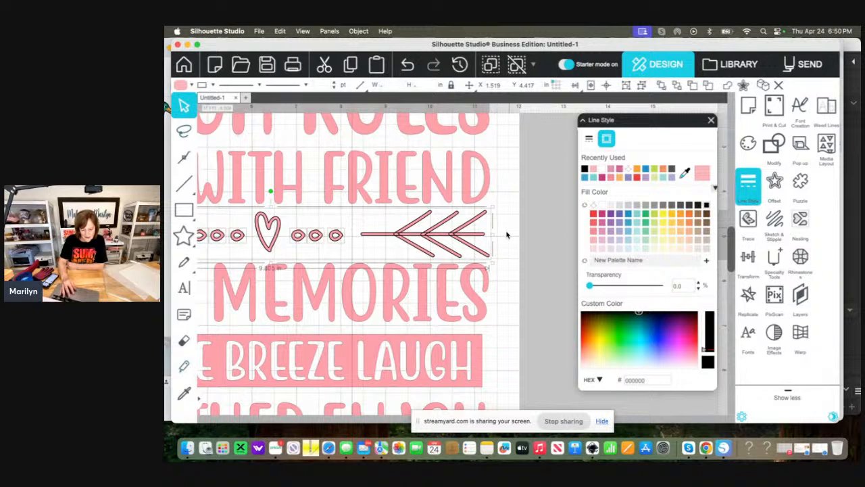
click(511, 246)
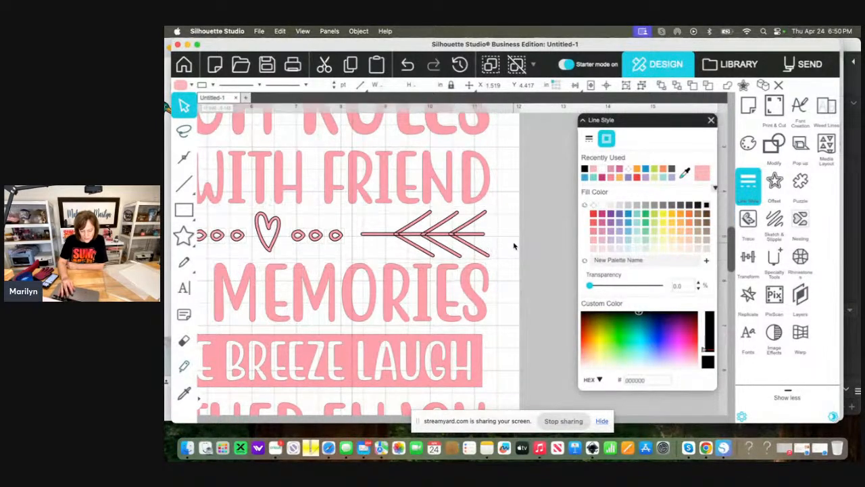
Ungroup the arrow divider once more to separate its arrows from the heart and dots, undoing any accidental shift
click(482, 237)
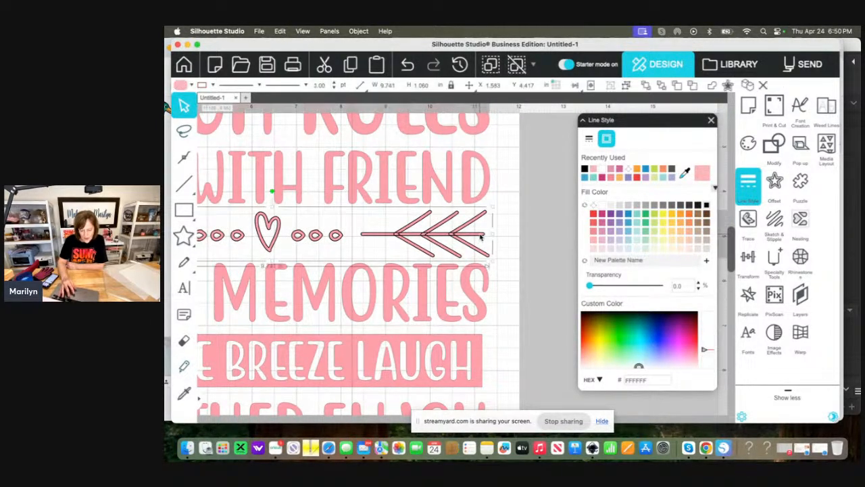
drag(482, 237, 480, 238)
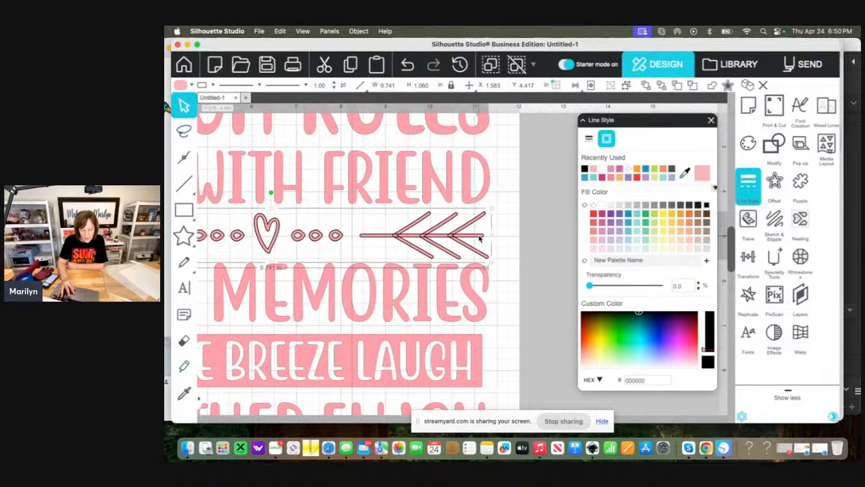
click(408, 65)
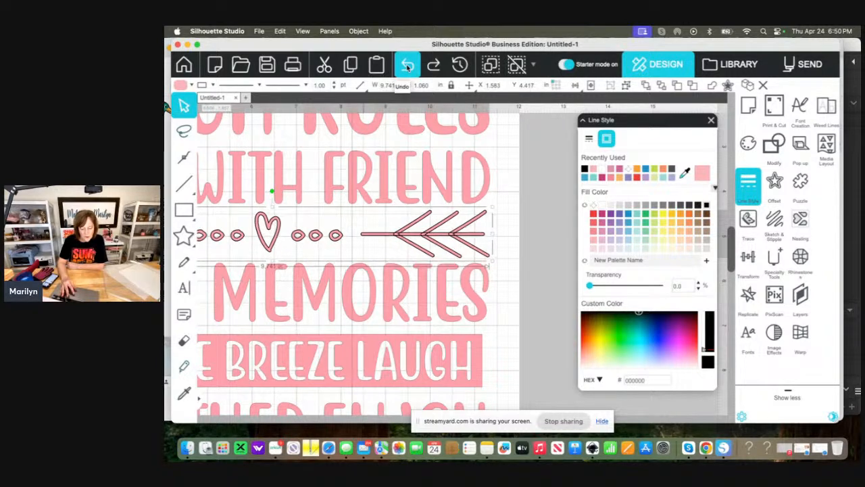
click(362, 33)
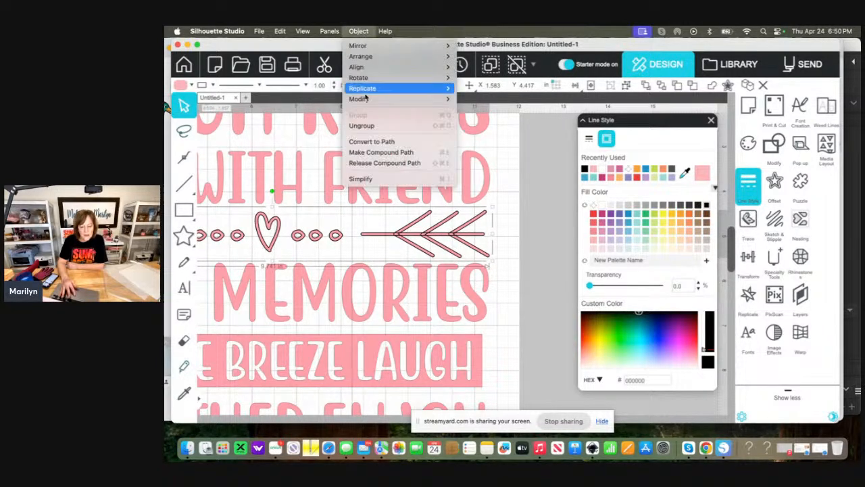
click(370, 127)
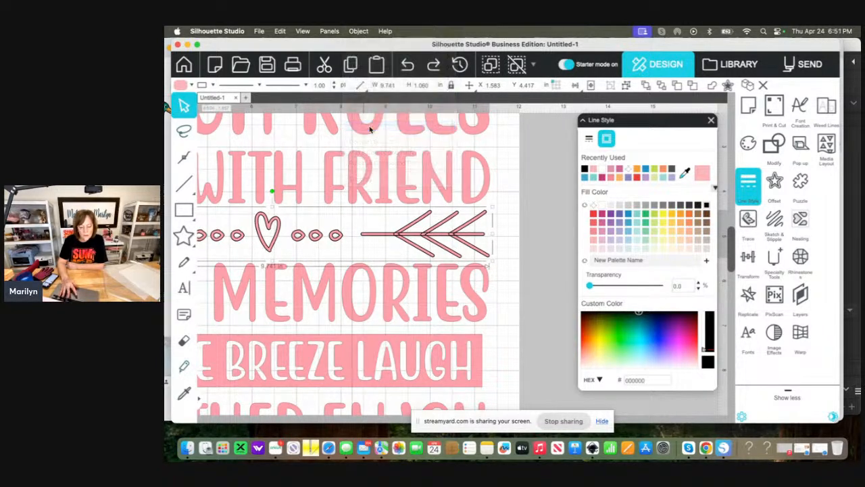
click(506, 211)
Weld the overlapping pieces of the divider's right-hand arrow and check the joints where the chevrons meet the shaft
click(480, 237)
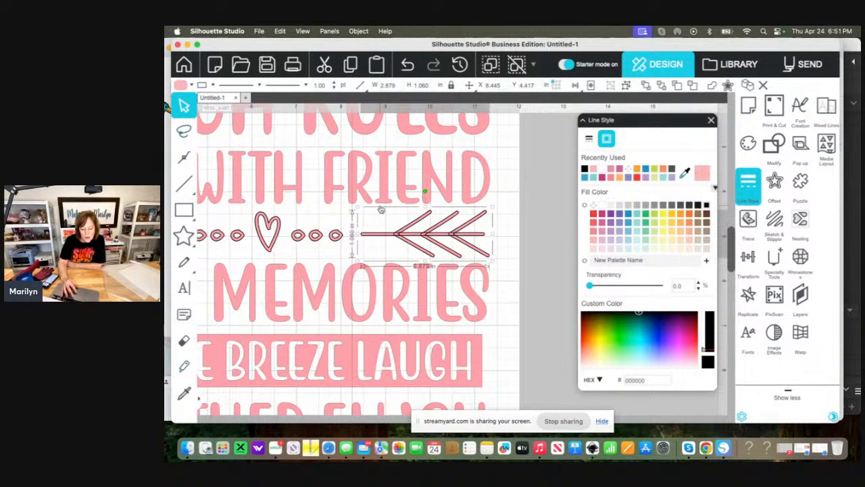
click(358, 31)
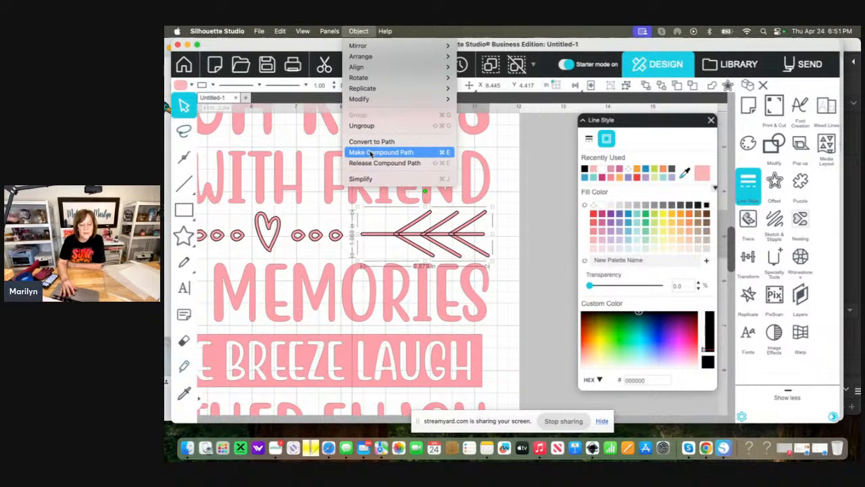
mouse_move(370, 99)
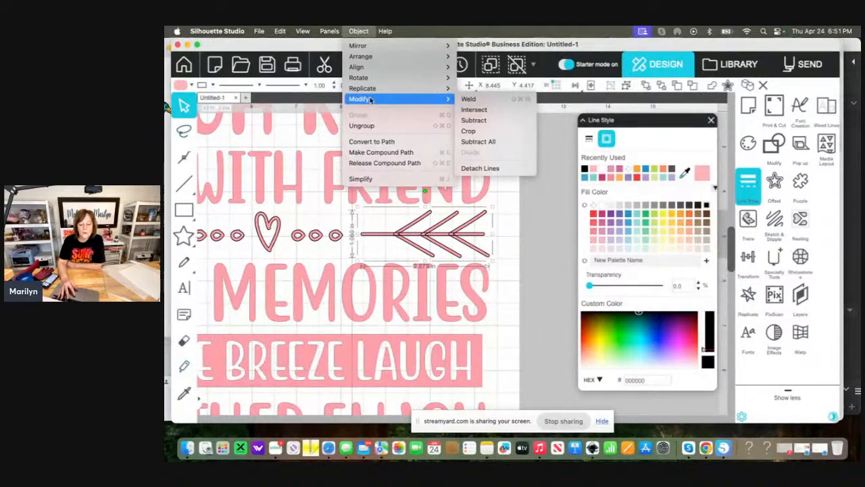
click(471, 101)
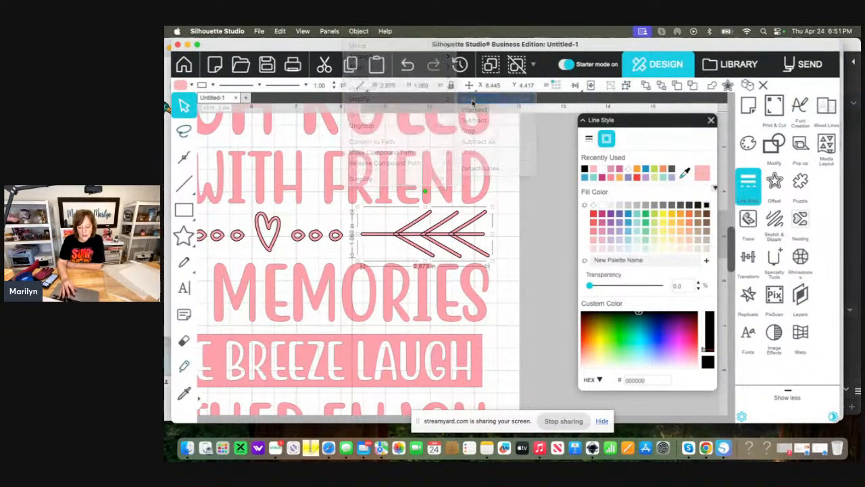
click(507, 223)
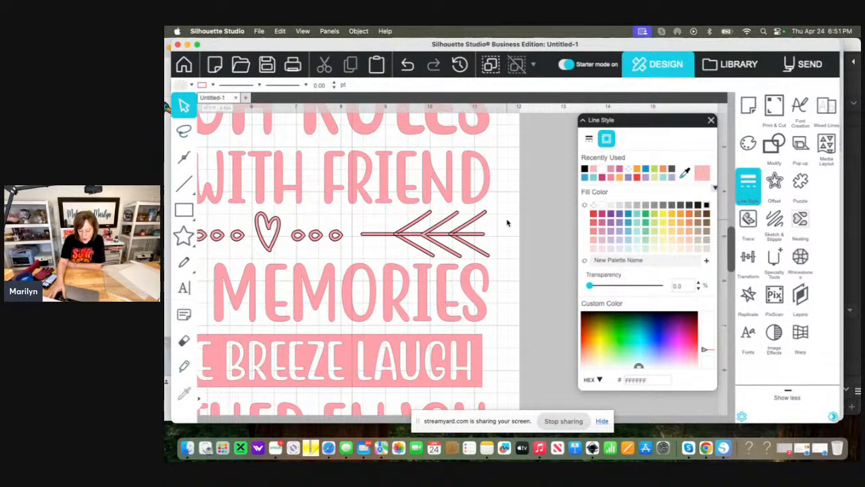
scroll(507, 223, up, 5)
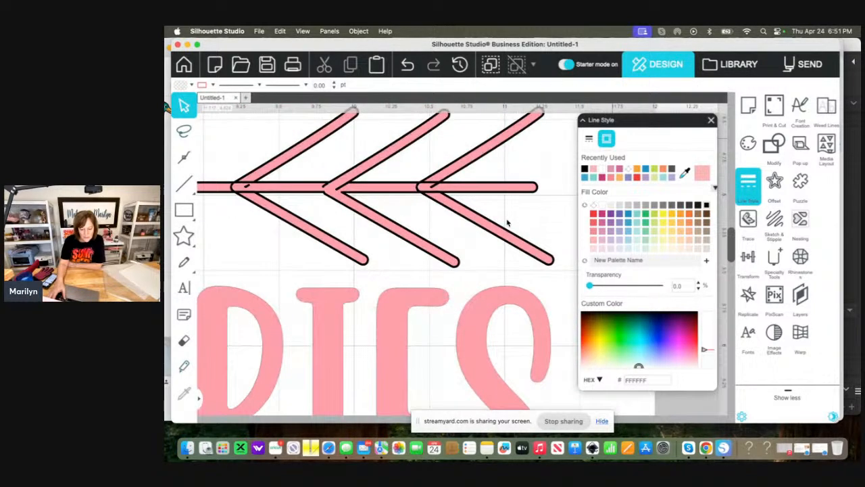
click(450, 188)
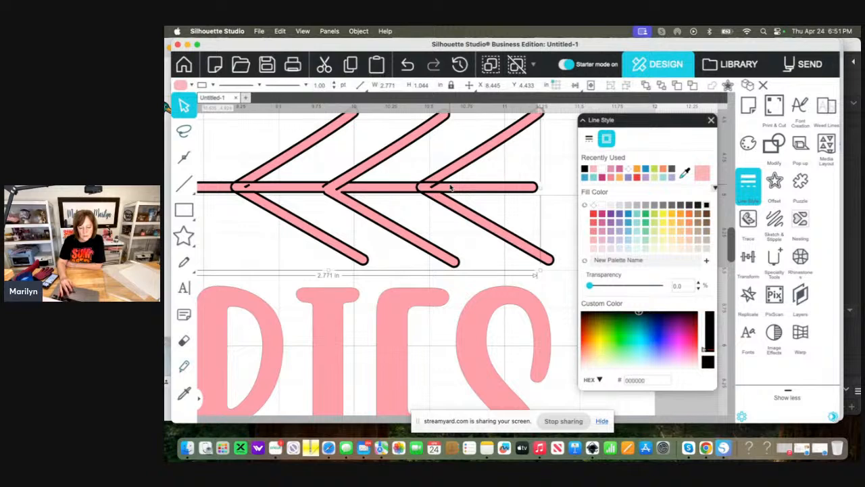
Undo the last action, reselect the divider's right-hand arrow and convert it to a path
click(408, 65)
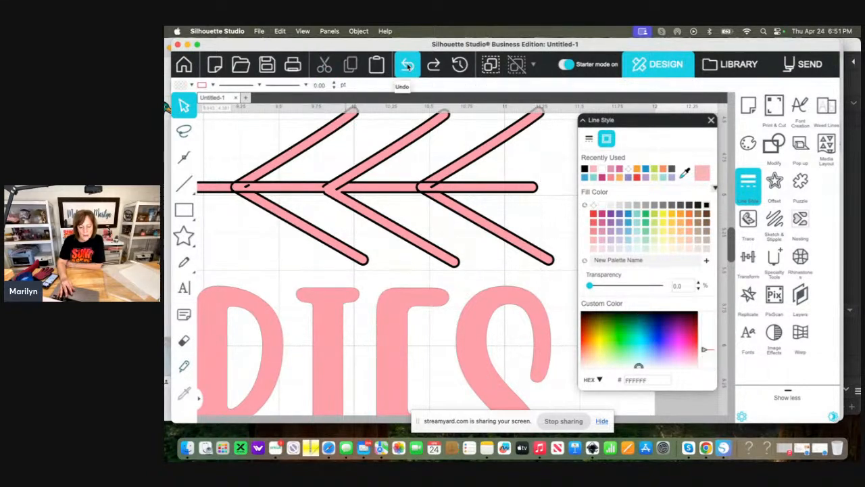
click(426, 189)
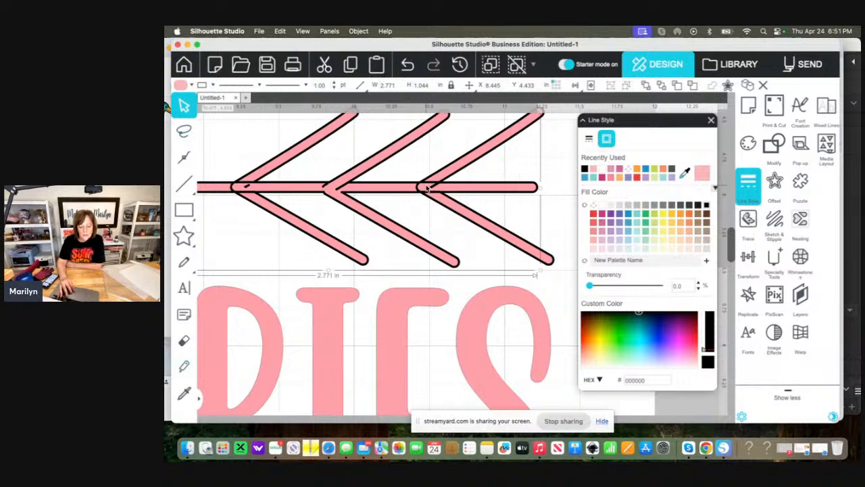
click(358, 31)
mouse_move(361, 90)
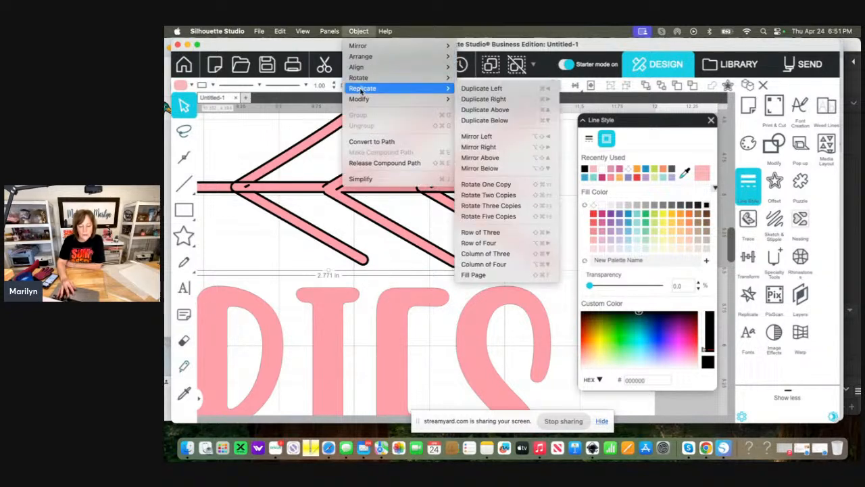
click(369, 142)
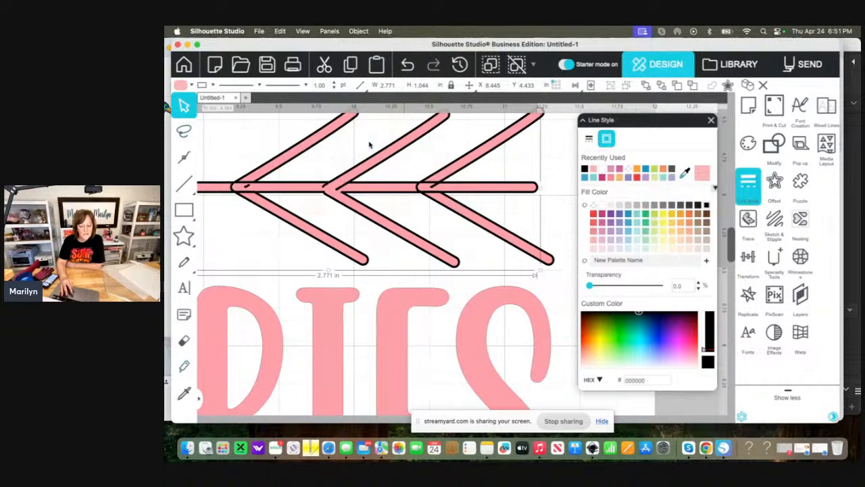
Select all pieces of the divider's right-hand arrow and group them
click(419, 203)
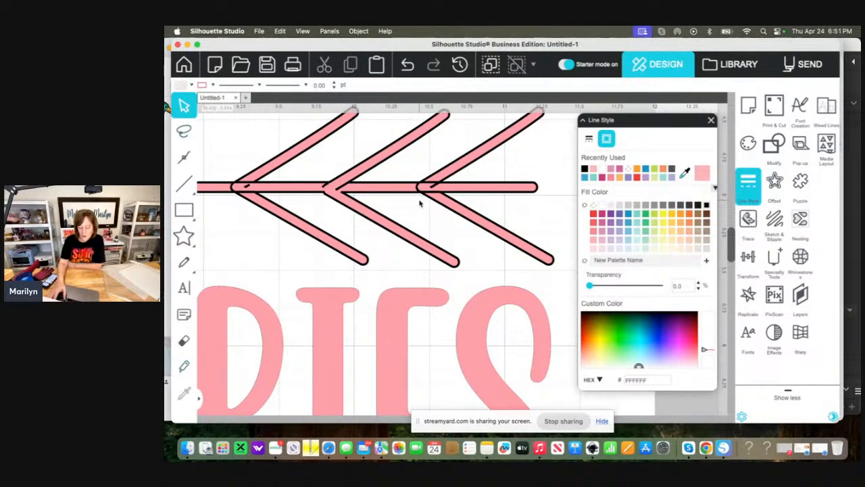
scroll(419, 203, down, 3)
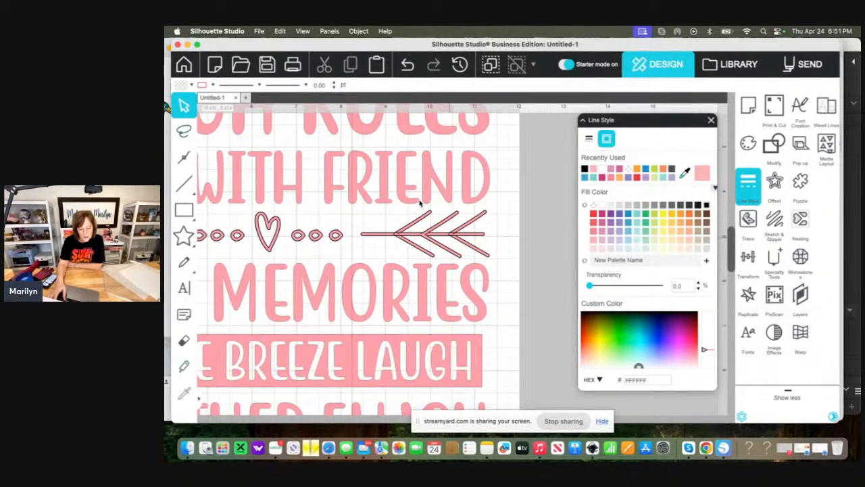
scroll(419, 203, up, 2)
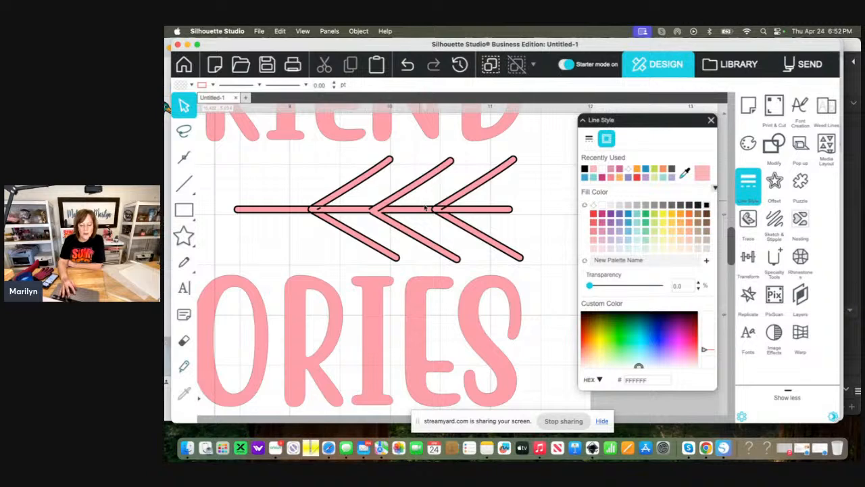
drag(295, 179, 440, 225)
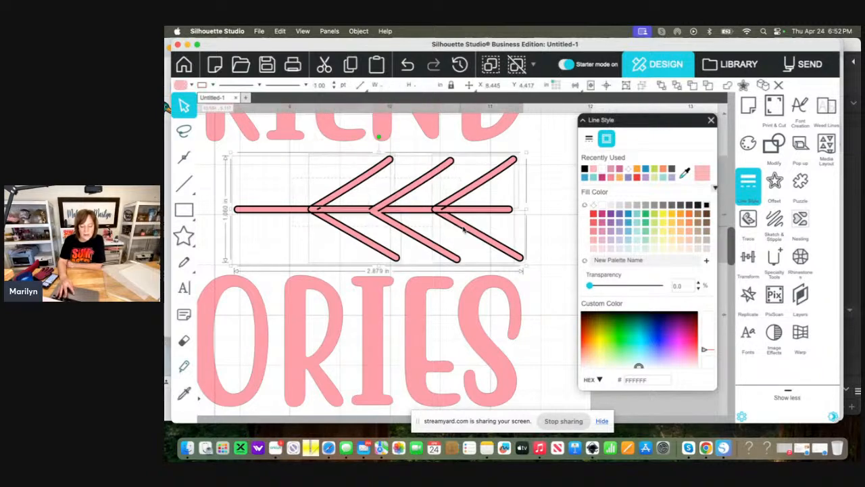
click(357, 31)
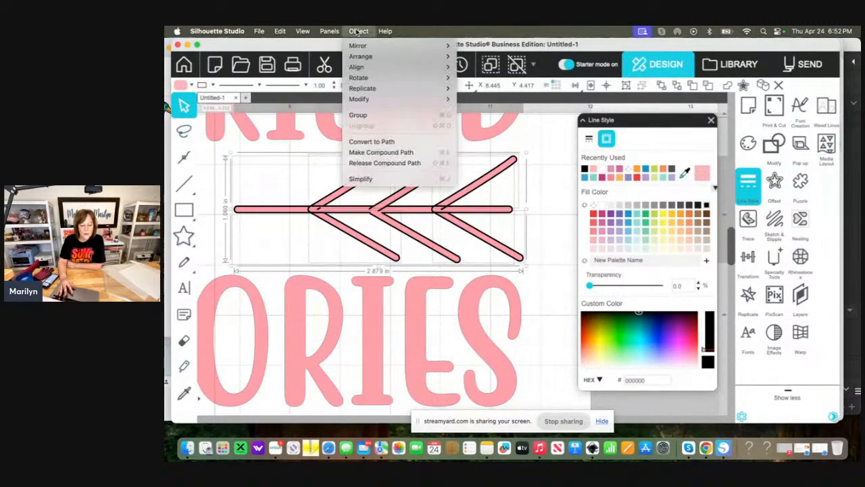
click(358, 115)
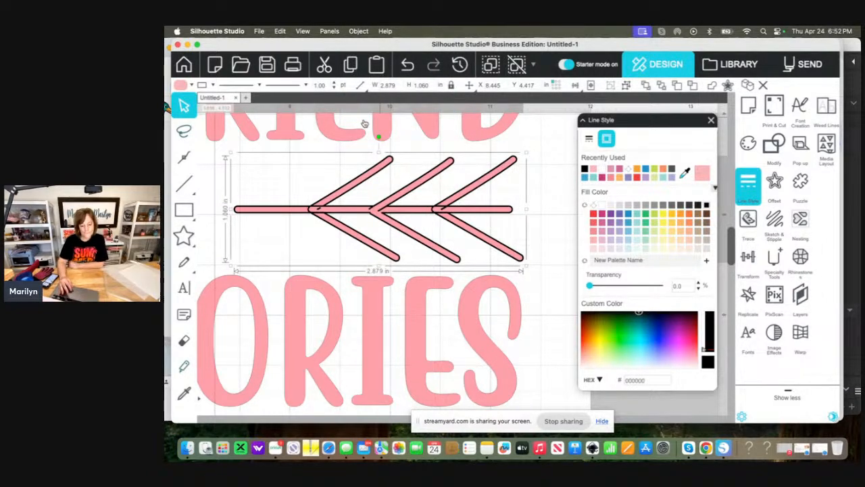
Create an outward offset of the grouped right-hand arrow at a distance of 0.005 in with rounded corners
click(776, 181)
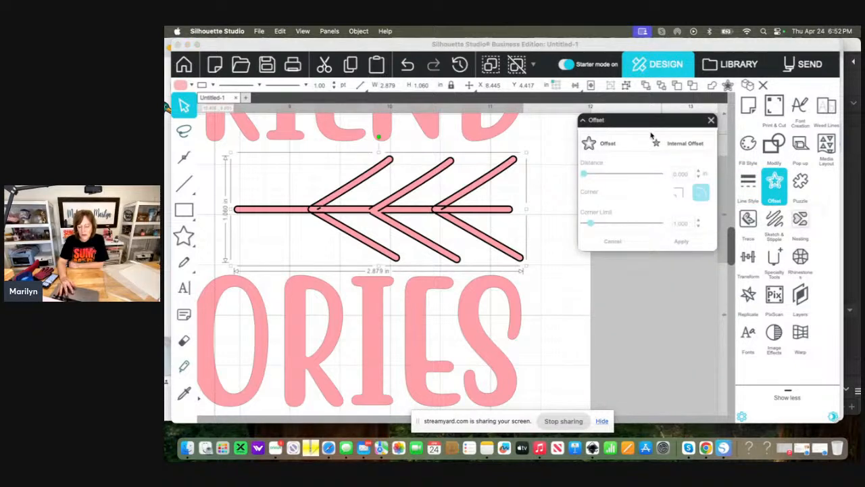
click(597, 146)
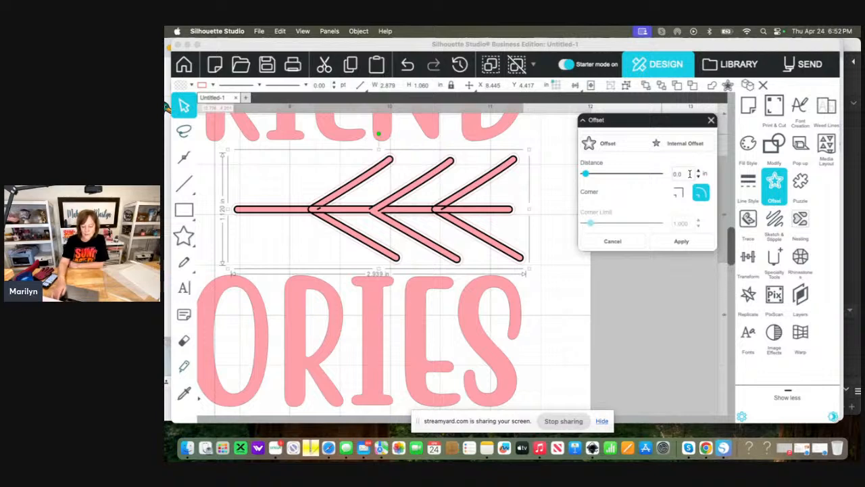
text(05)
key(Return)
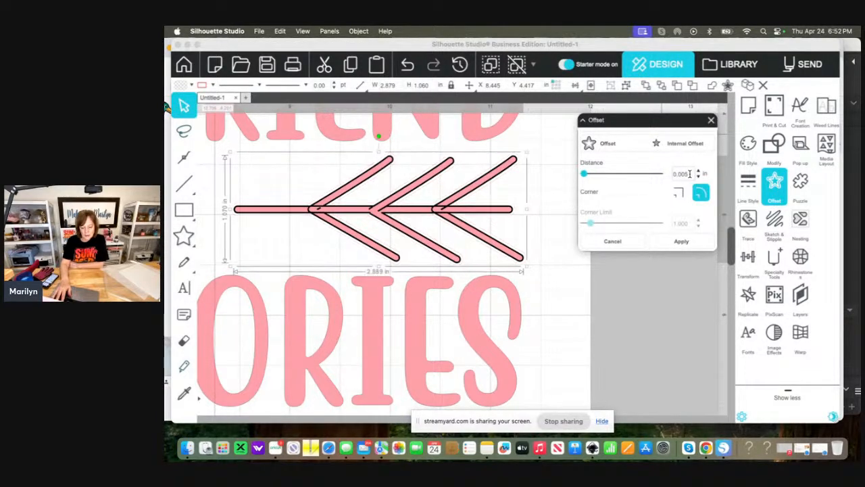
click(693, 242)
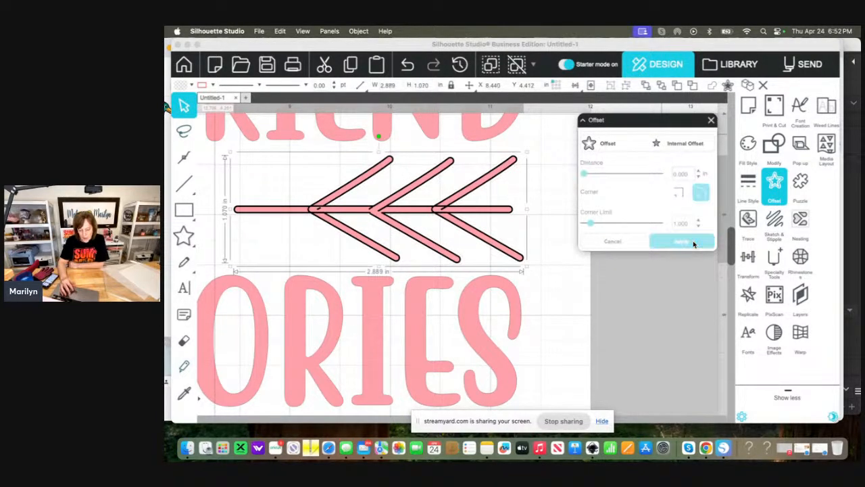
Move the original pink arrow down, away from its offset outline
click(358, 31)
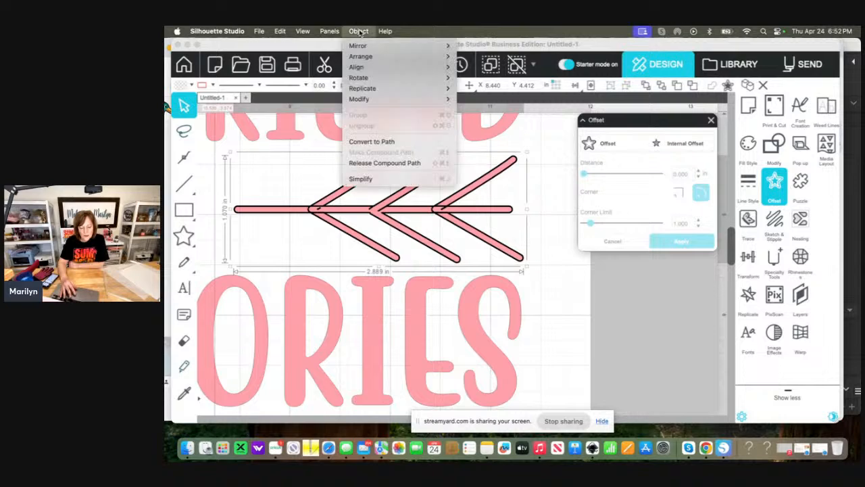
click(537, 207)
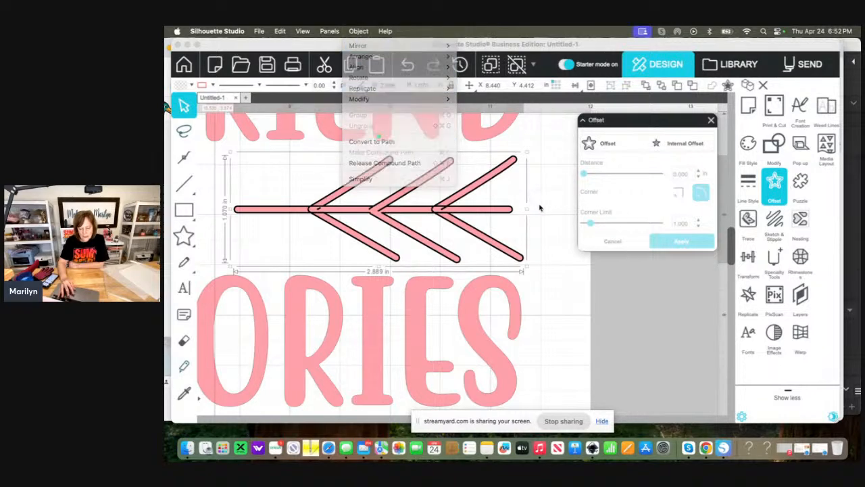
drag(496, 212, 493, 236)
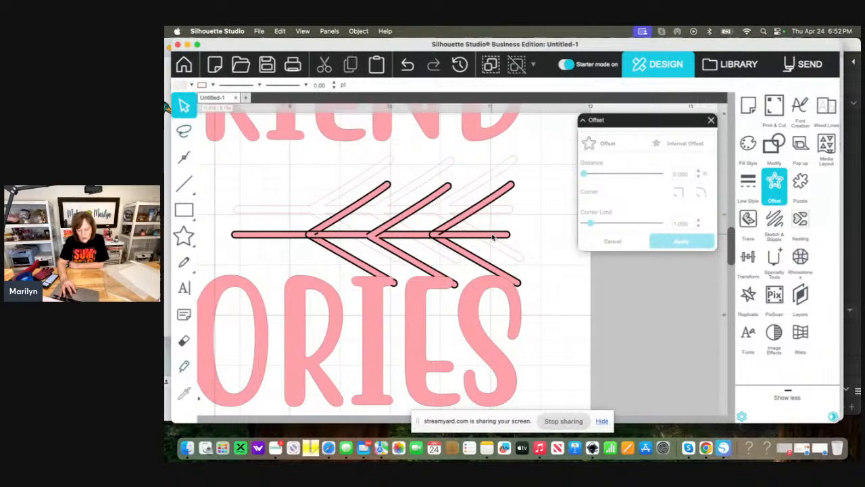
Fill the offset arrow with light green and set its line colour to black
click(498, 171)
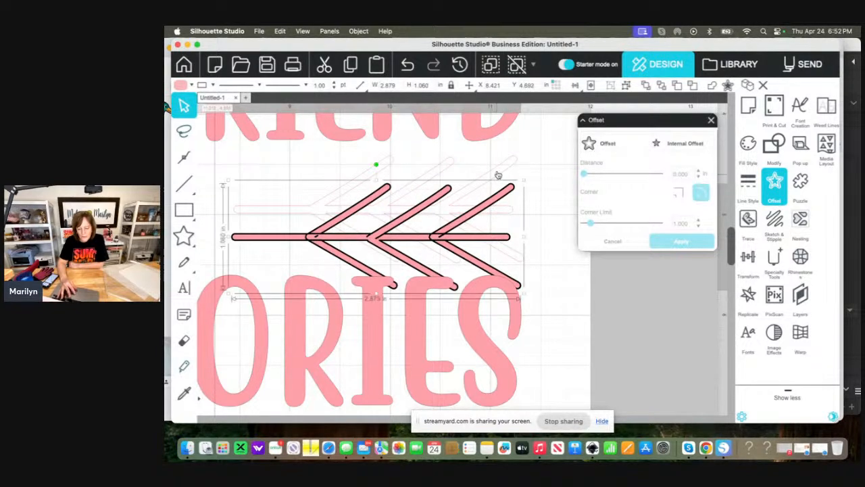
click(749, 143)
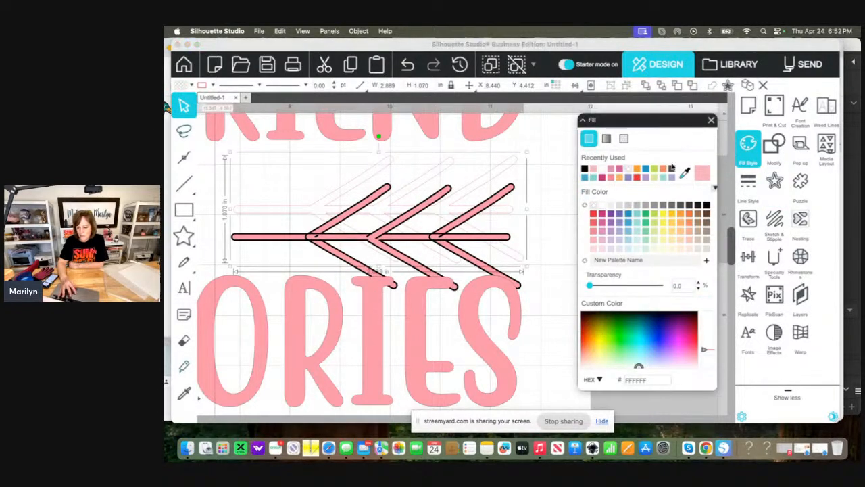
click(646, 216)
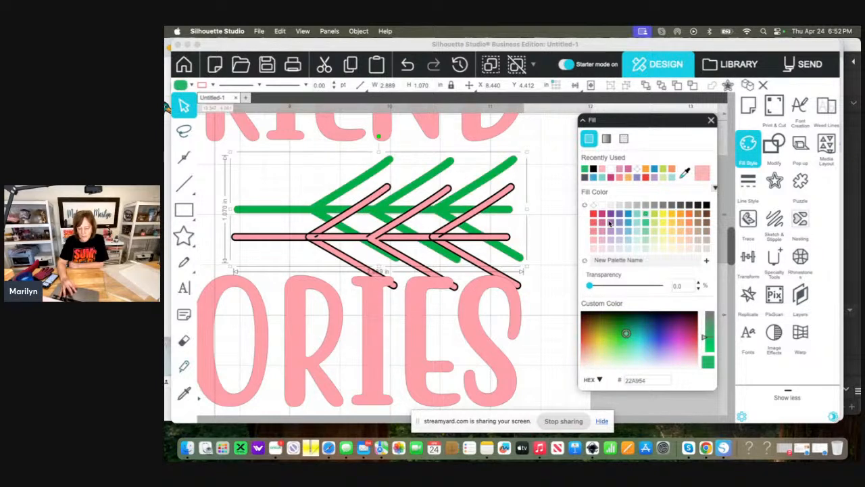
click(647, 242)
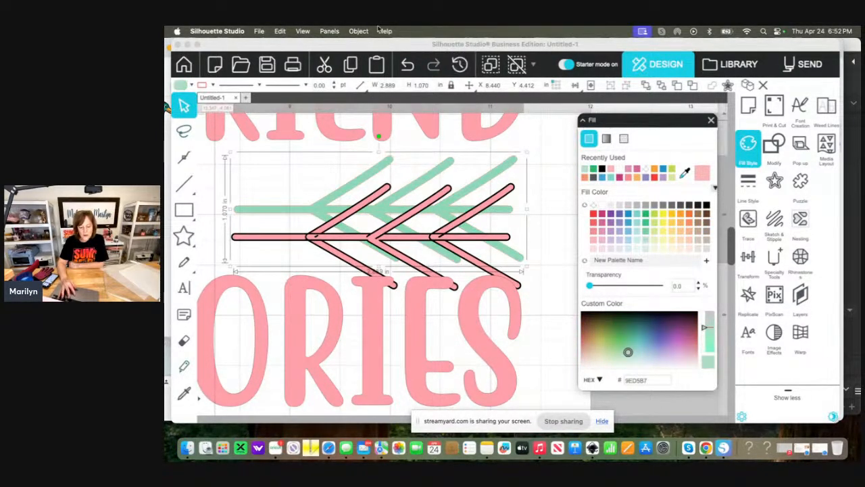
click(329, 31)
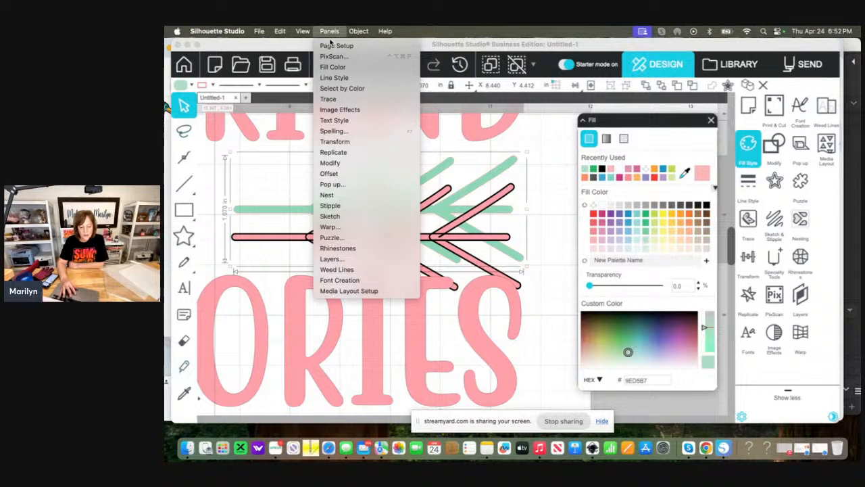
click(334, 78)
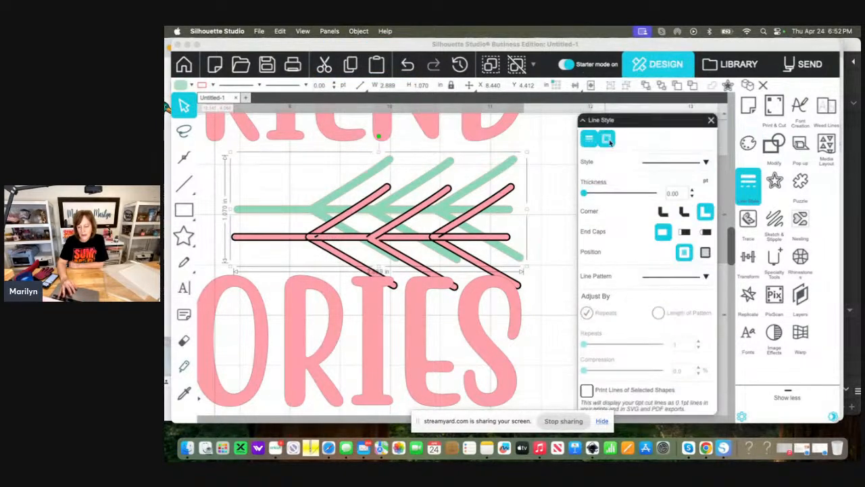
click(607, 138)
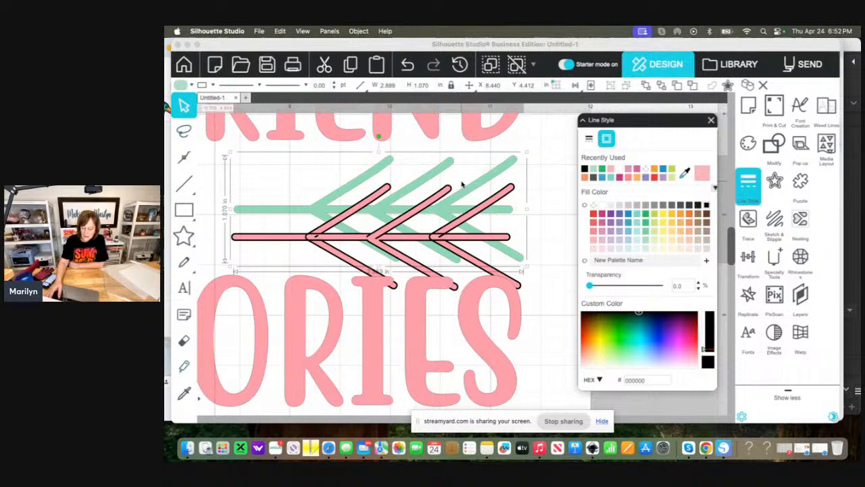
Examine the chevron and shaft joints up close, comparing the original pink arrow with its green offset
scroll(462, 183, up, 6)
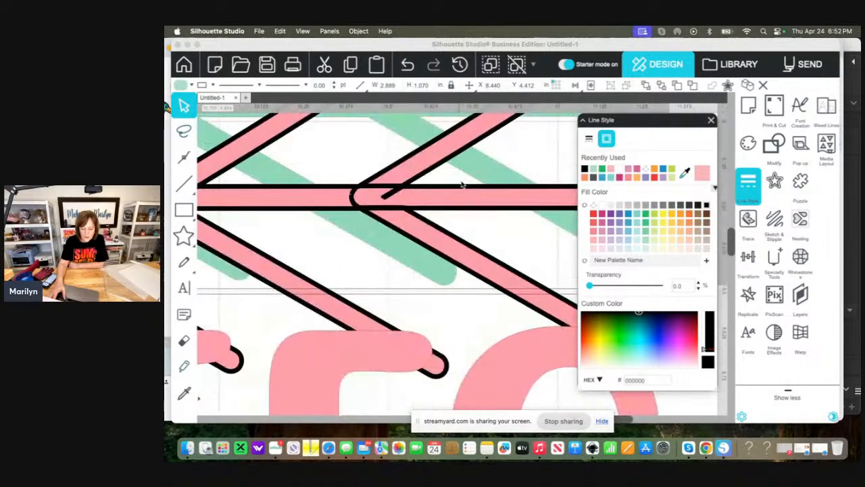
scroll(462, 184, up, 5)
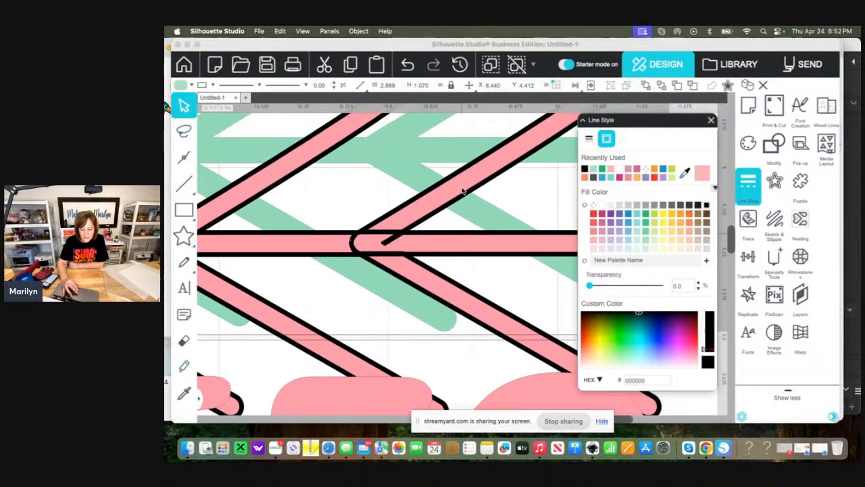
scroll(460, 163, up, 1)
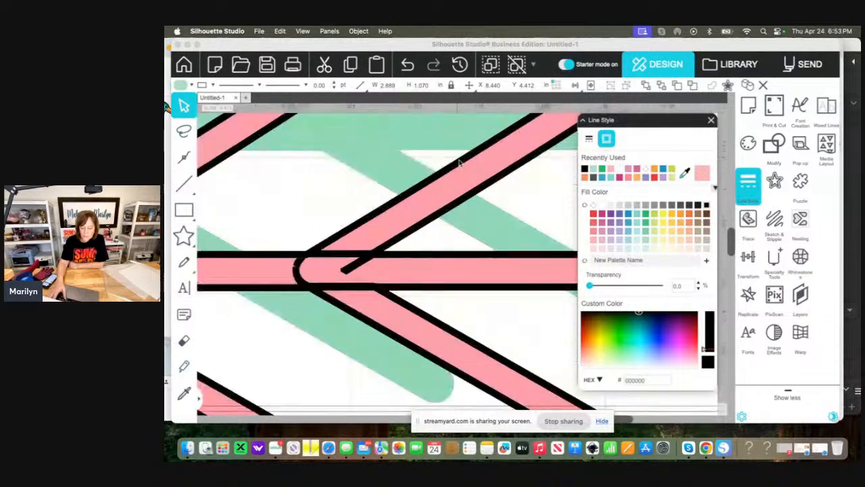
scroll(460, 163, up, 1)
scroll(460, 163, up, 2)
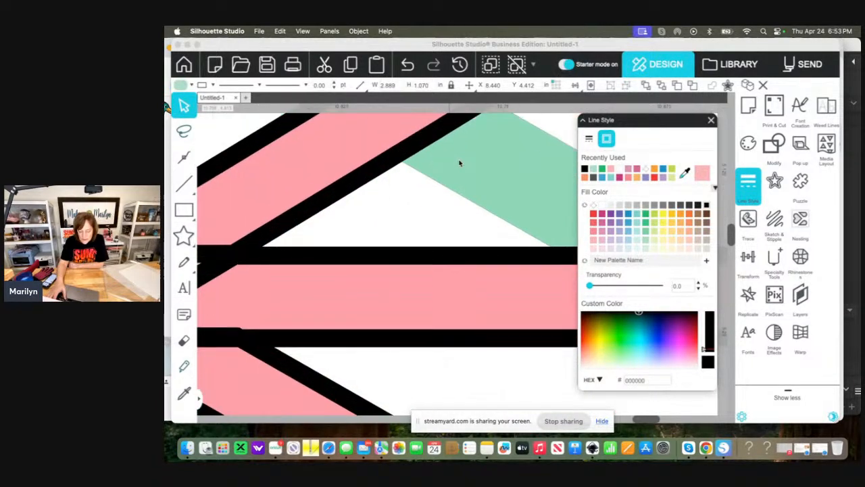
scroll(460, 163, down, 4)
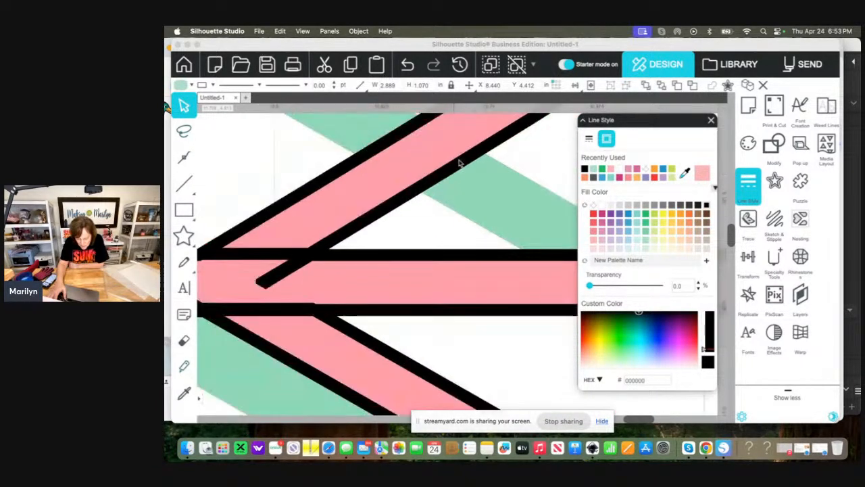
scroll(460, 163, down, 3)
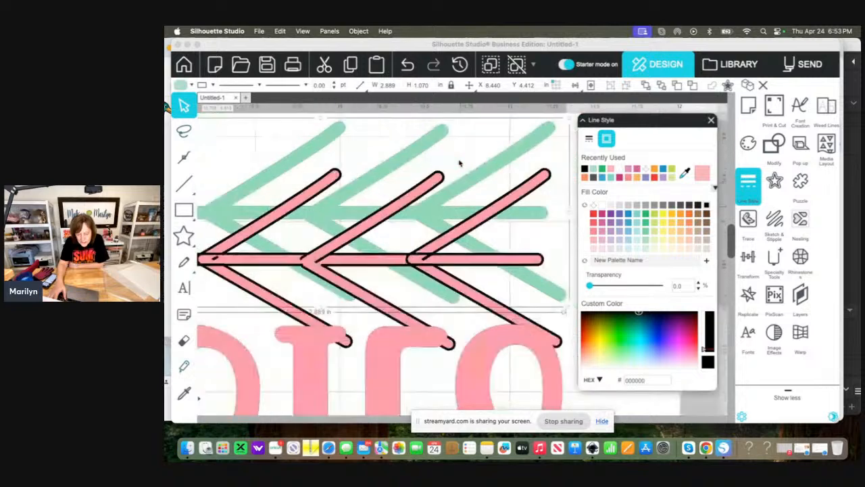
Delete the original pink right-hand arrow, keeping the green offset version
scroll(459, 163, down, 1)
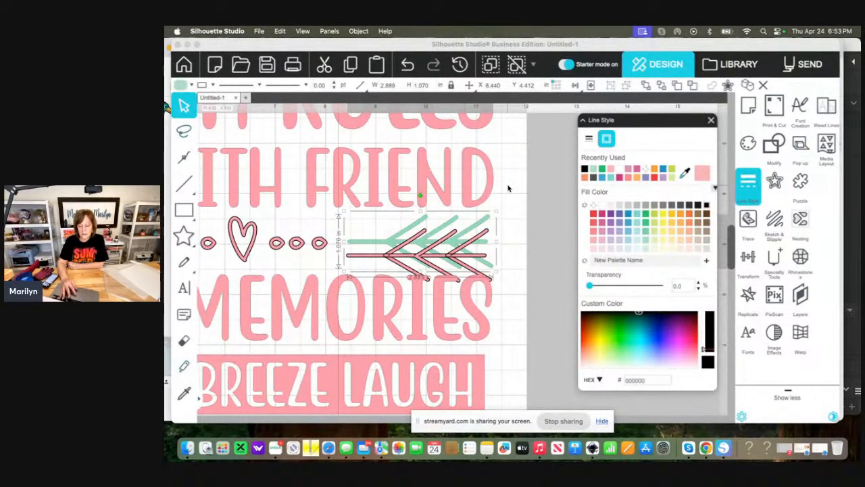
click(492, 242)
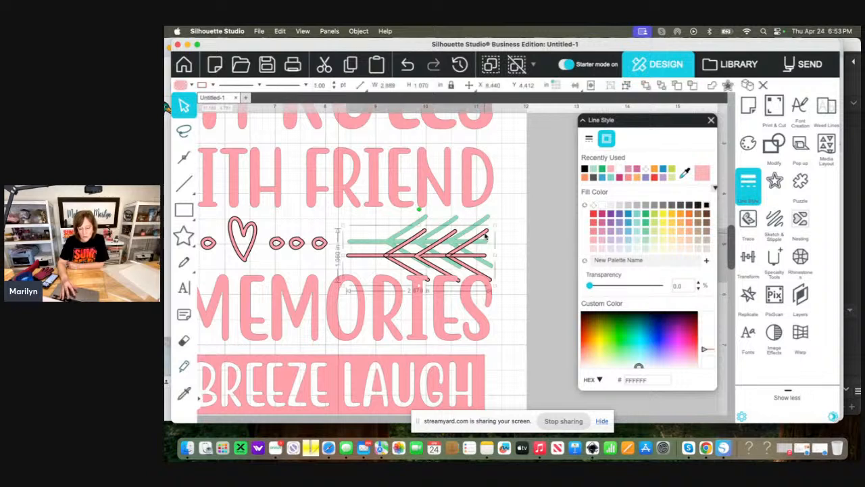
scroll(484, 236, left, 5)
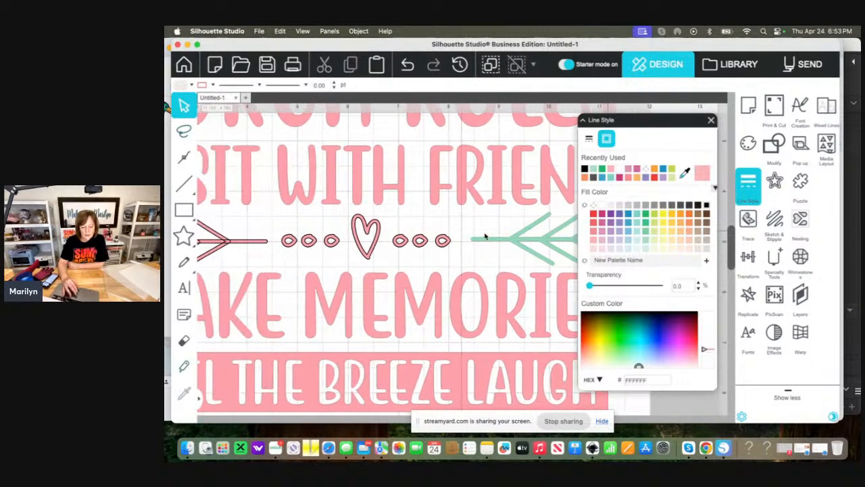
Delete the shaft and all remaining pieces of the divider's left-hand arrow
click(264, 248)
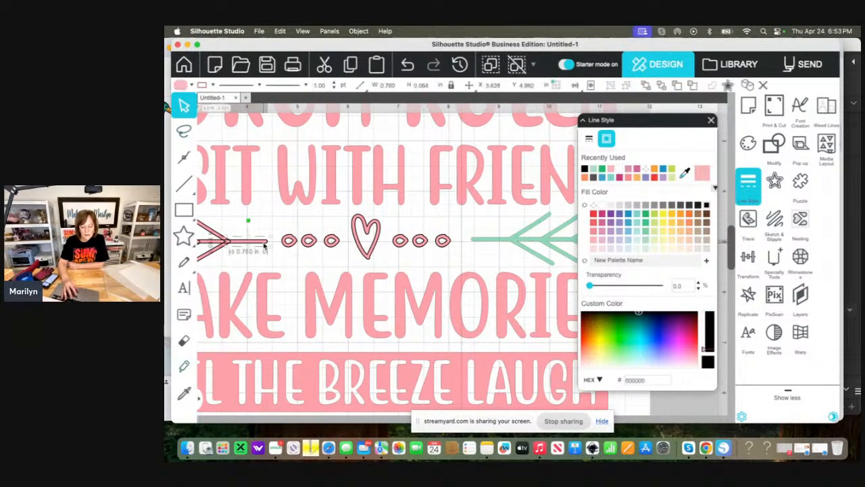
key(Delete)
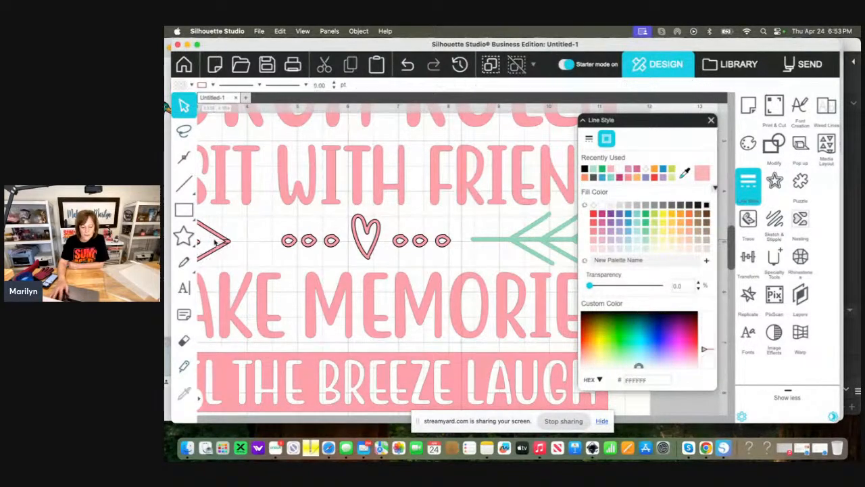
scroll(218, 243, left, 2)
scroll(216, 243, left, 5)
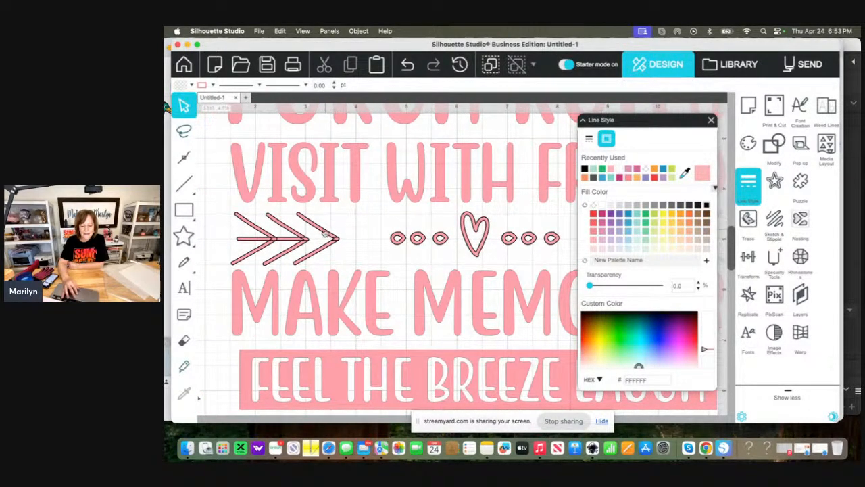
drag(352, 210, 237, 268)
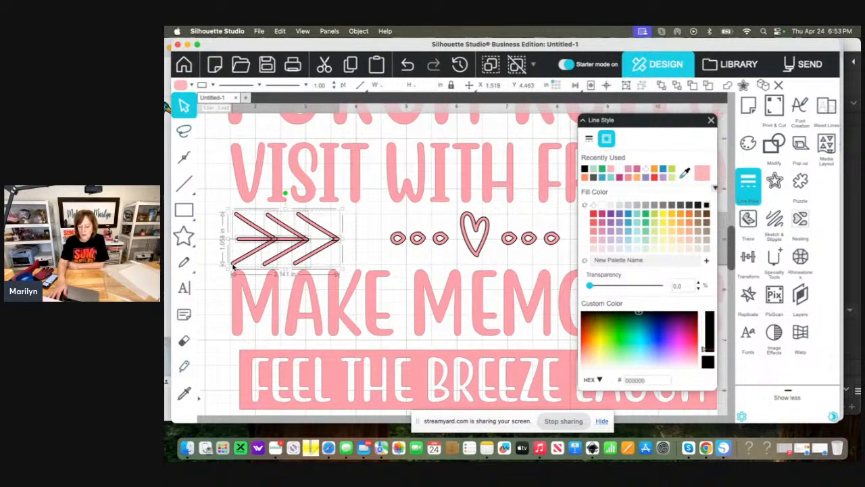
key(Delete)
Duplicate the green offset arrow at the divider's right end
scroll(233, 267, right, 3)
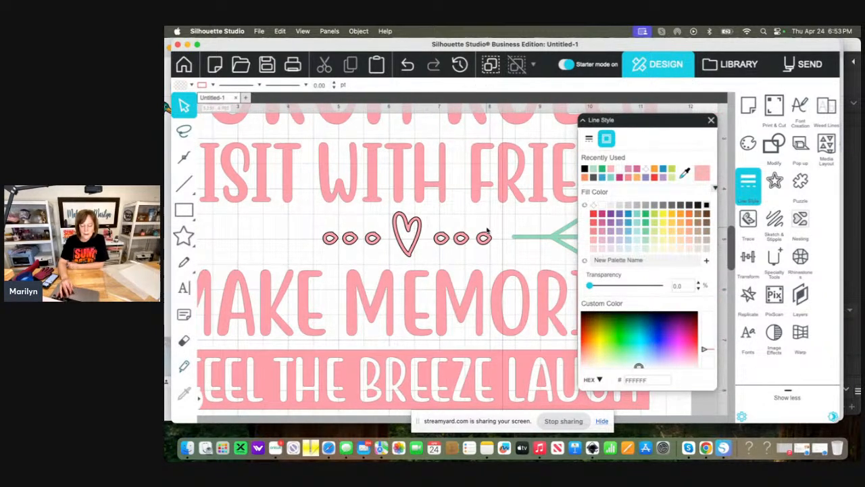
click(532, 239)
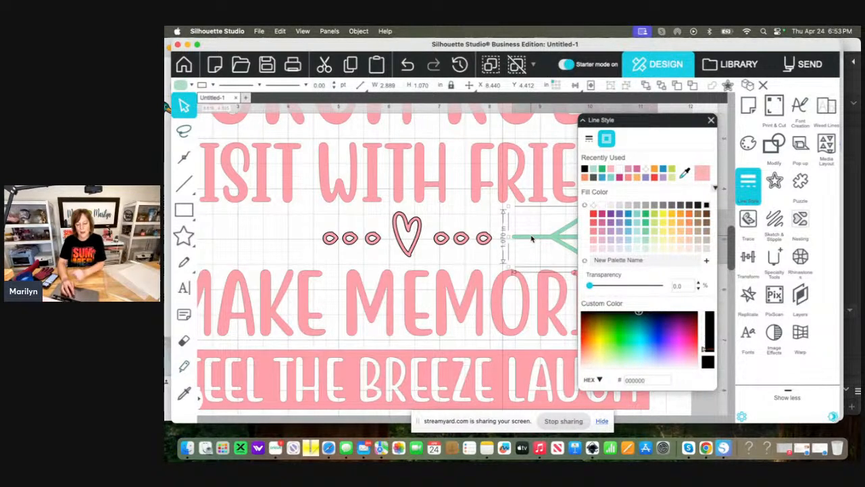
click(711, 120)
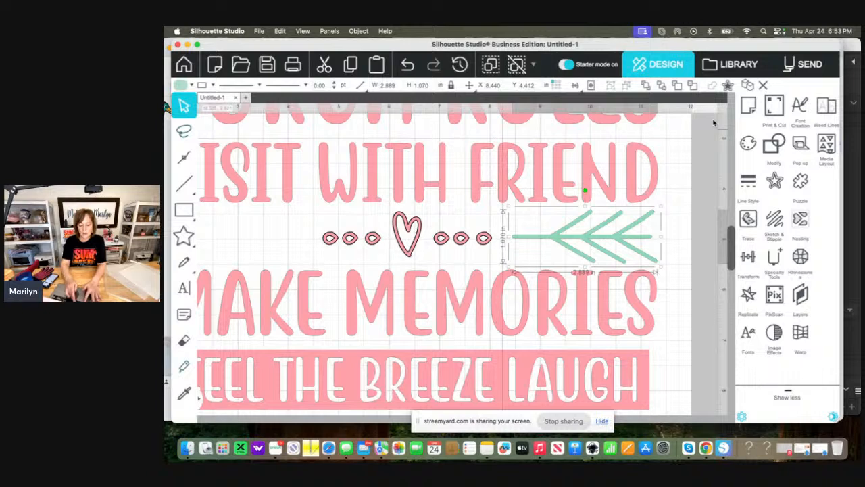
key(super+d)
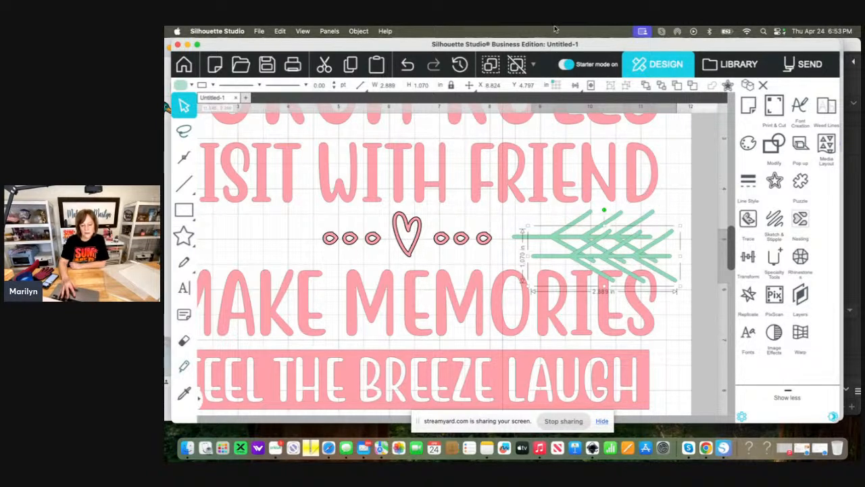
Flip the duplicated green arrow horizontally
click(359, 31)
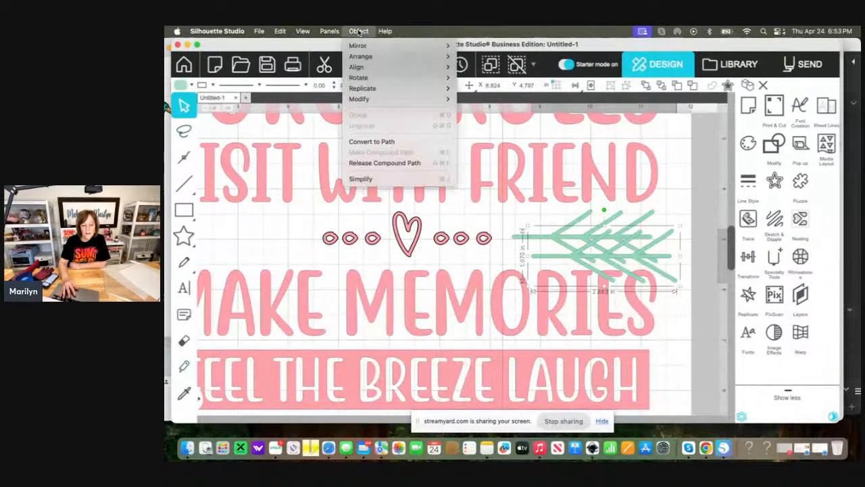
mouse_move(372, 44)
click(359, 31)
click(385, 31)
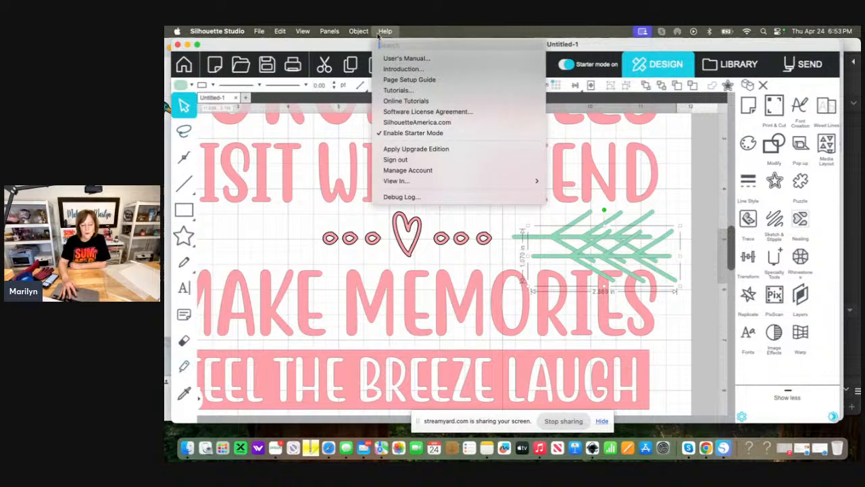
mouse_move(359, 31)
mouse_move(365, 45)
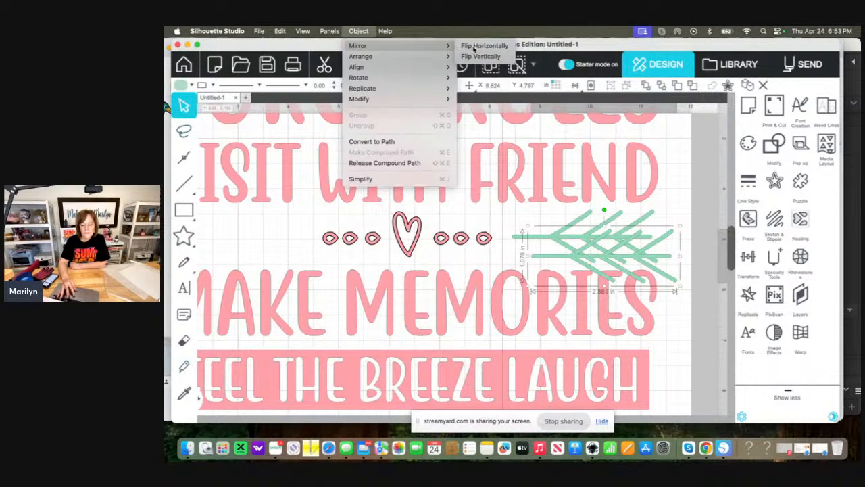
click(484, 45)
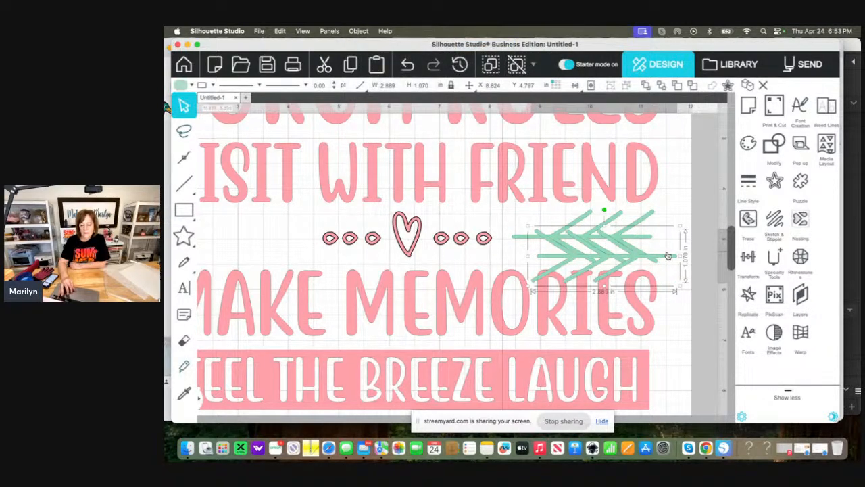
Move the flipped arrow to the divider's left end, level with the dots and the right-hand arrow
drag(668, 255, 316, 234)
scroll(331, 229, up, 3)
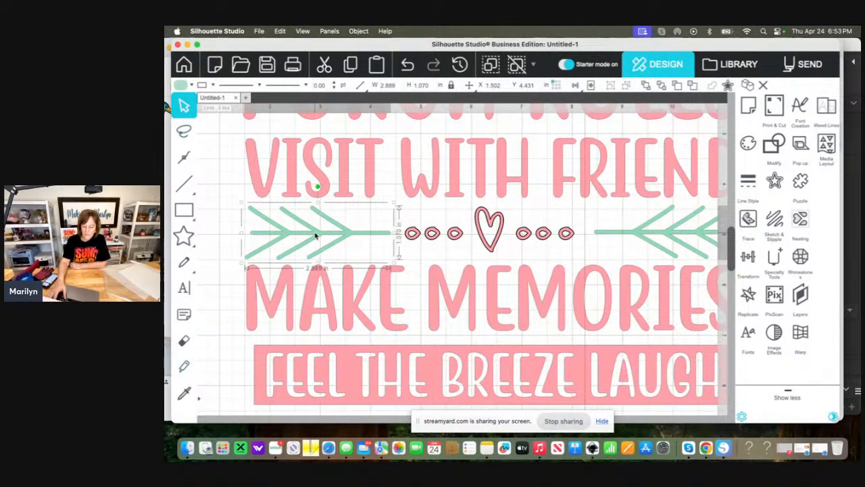
scroll(316, 234, down, 2)
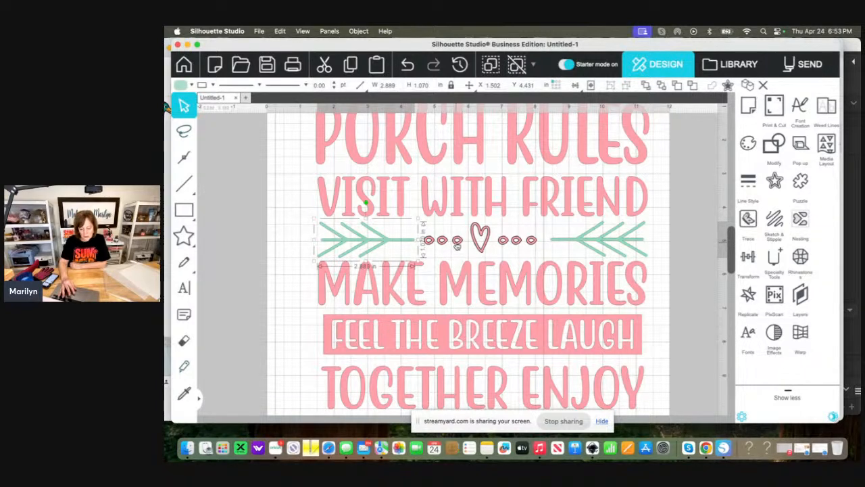
scroll(457, 246, up, 3)
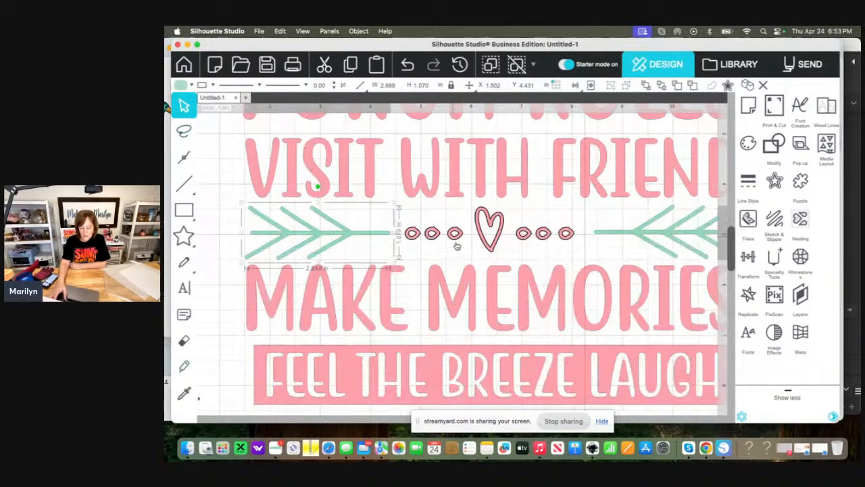
Space the three dots left of the heart evenly in the horizontal direction and group them
click(455, 232)
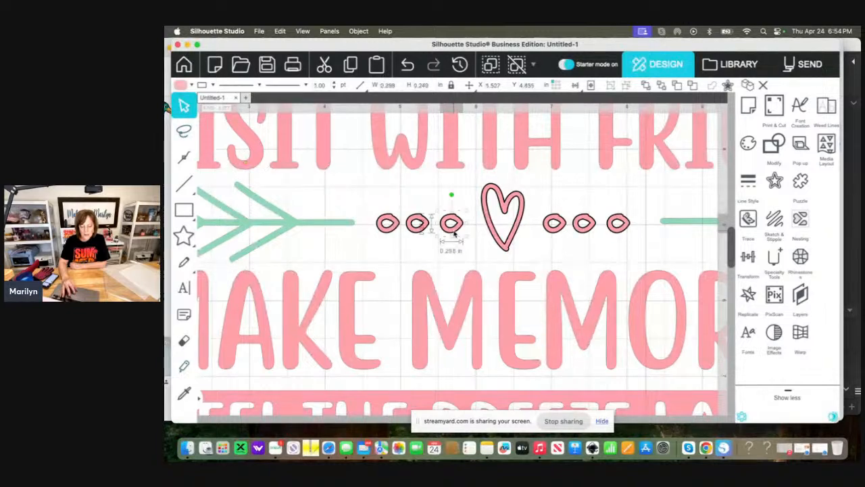
click(420, 230)
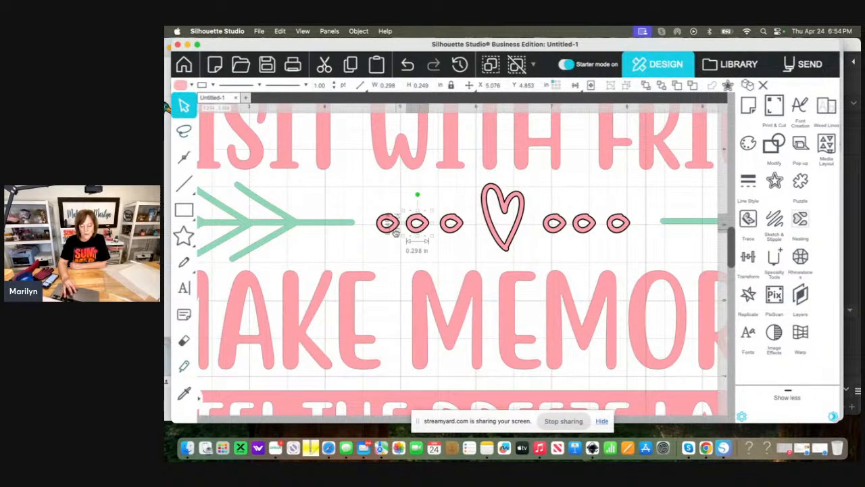
click(389, 231)
drag(367, 200, 459, 235)
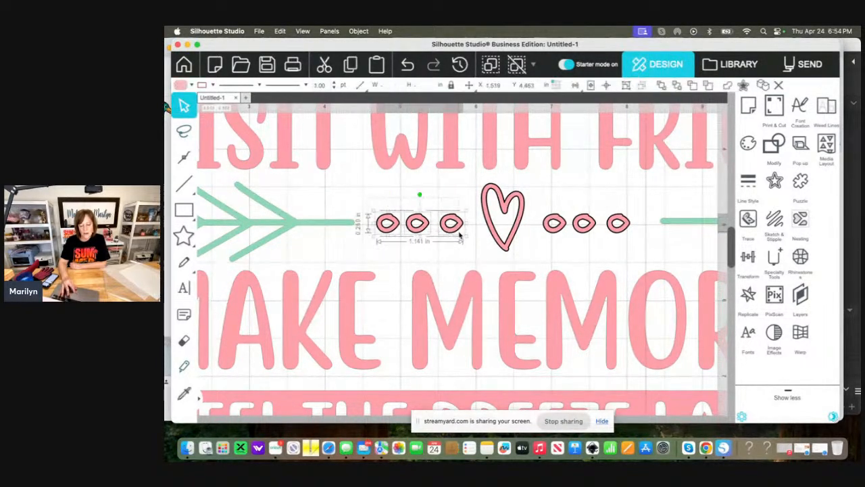
click(360, 32)
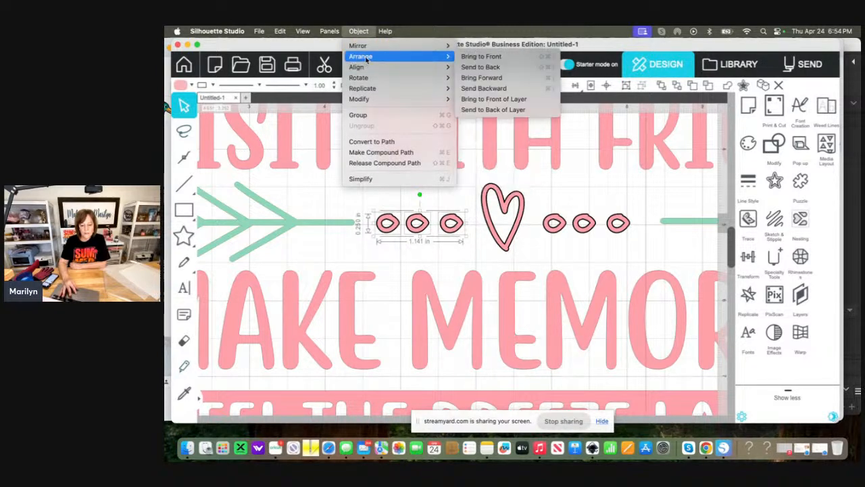
mouse_move(366, 69)
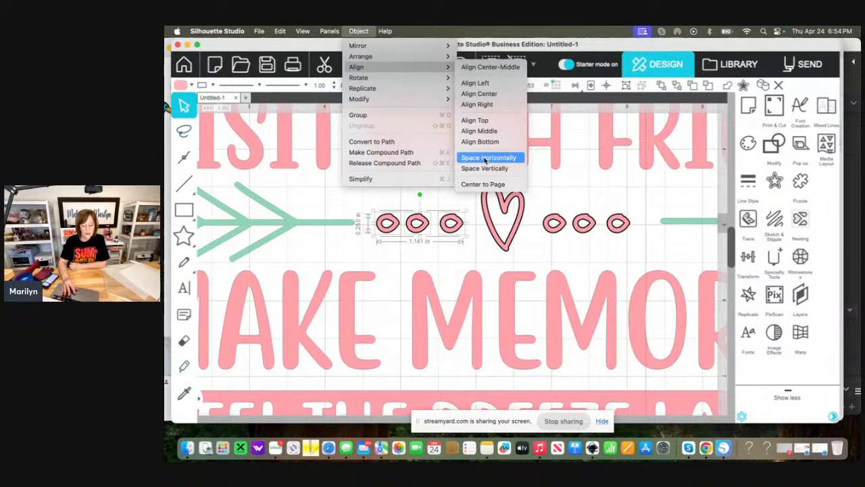
click(485, 160)
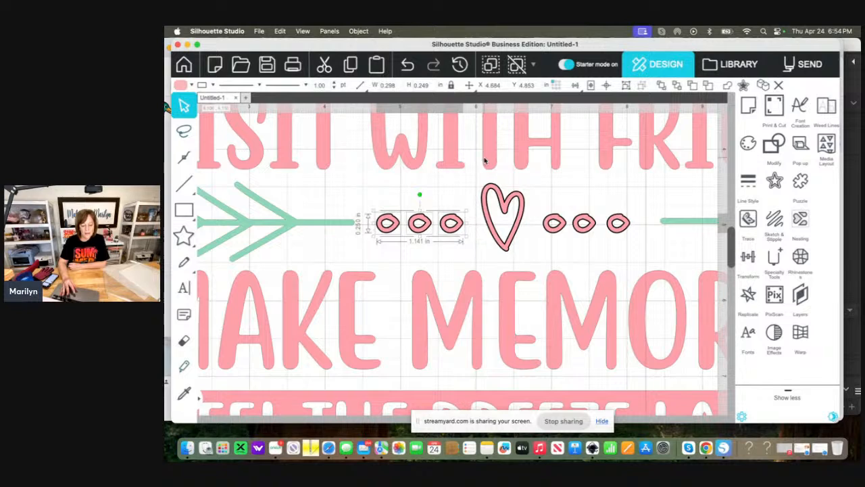
click(358, 31)
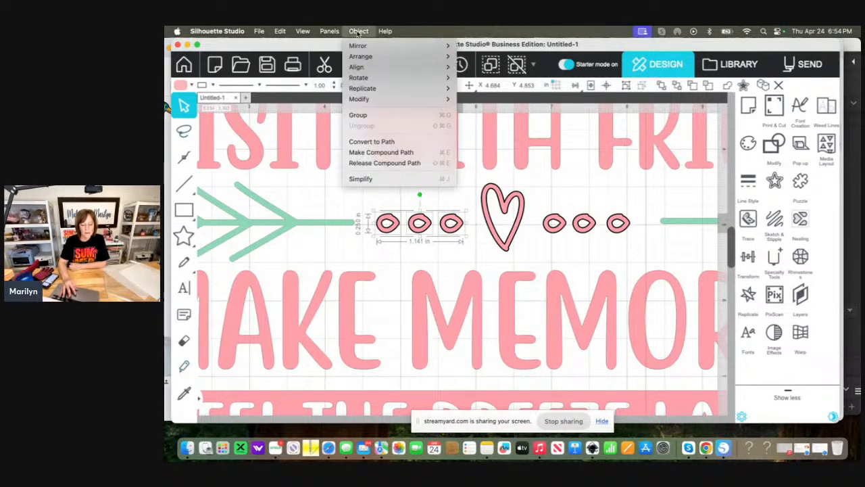
click(365, 116)
Space the three dots right of the heart evenly in the horizontal direction and group them
drag(546, 207, 623, 229)
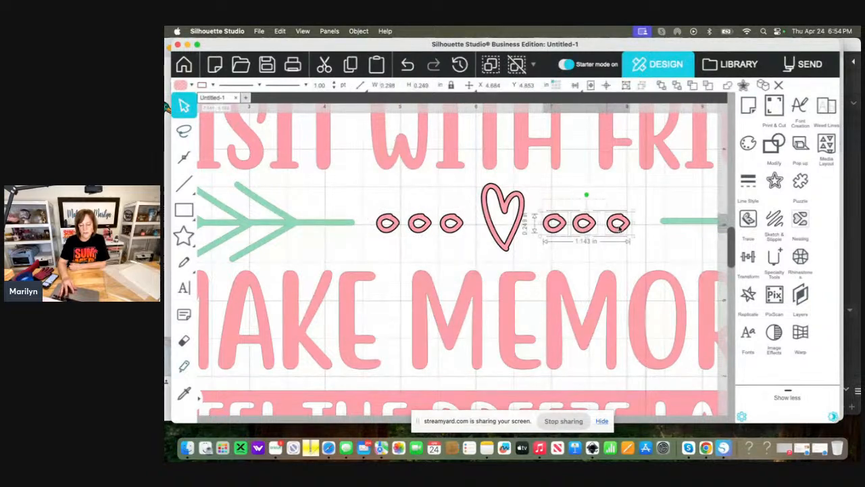
click(358, 31)
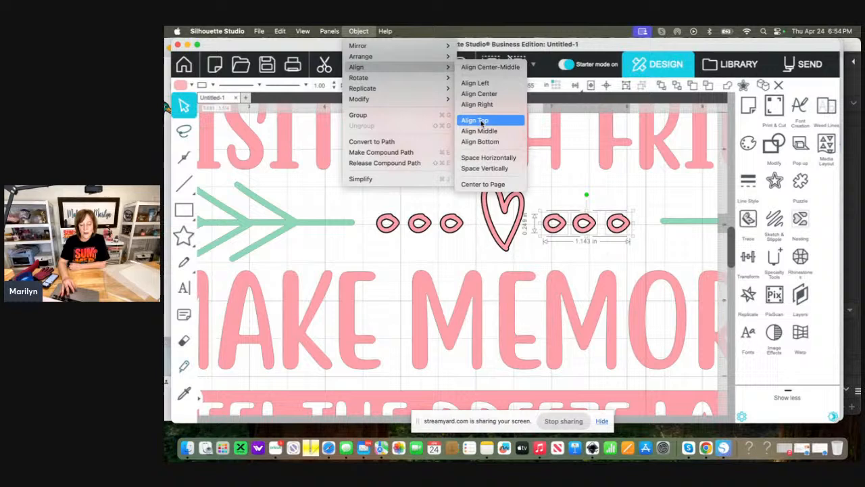
click(485, 159)
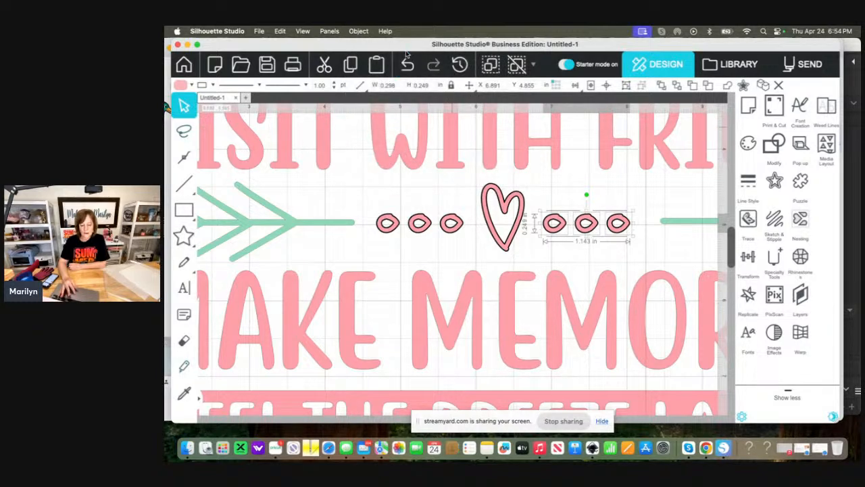
click(360, 31)
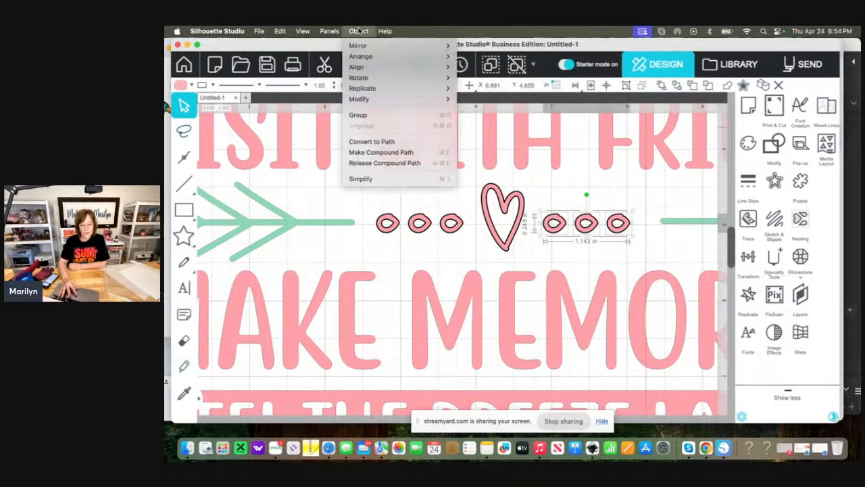
click(361, 115)
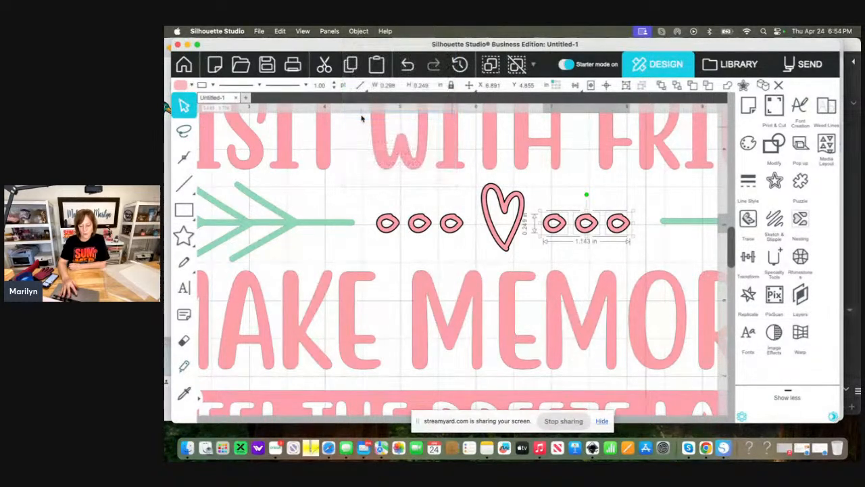
Widen the divider's heart to about 0.66 in, stretching only its right side
click(423, 238)
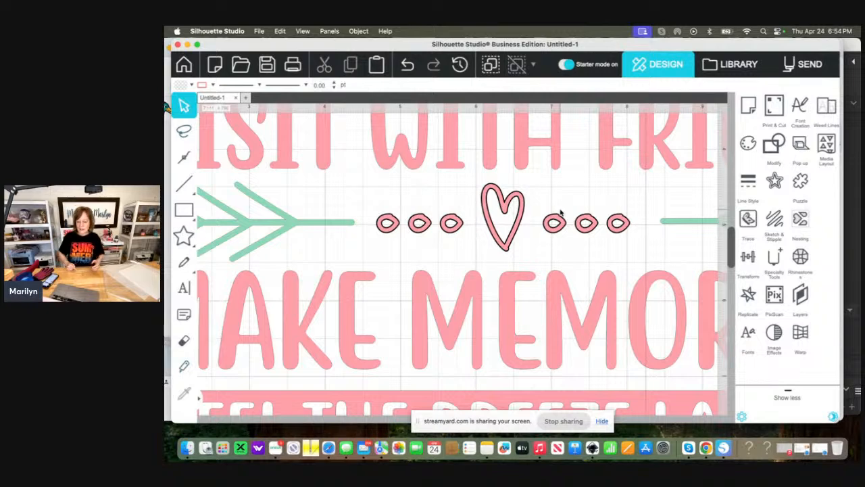
click(516, 229)
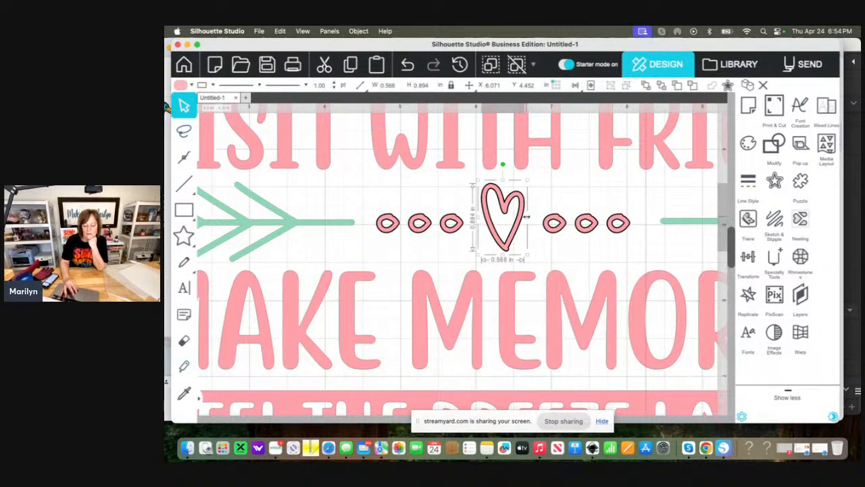
drag(526, 216, 534, 220)
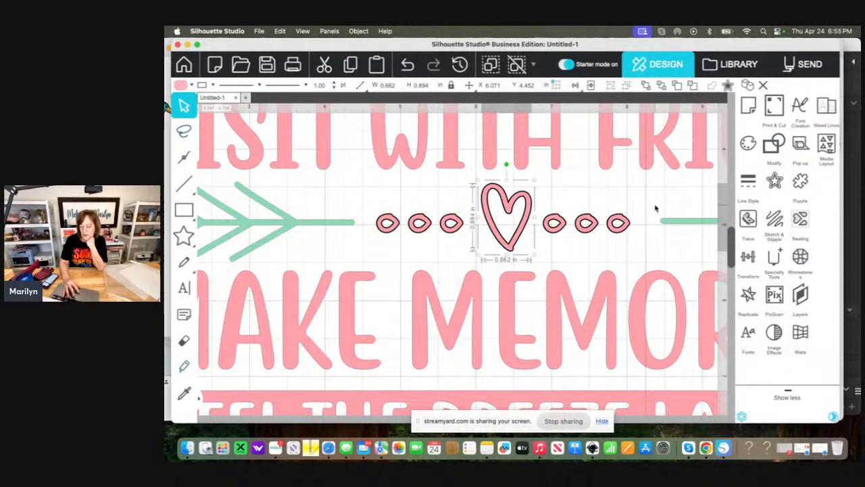
Create an outward offset of the heart at a distance of 0.030 in with rounded corners
click(776, 181)
click(610, 142)
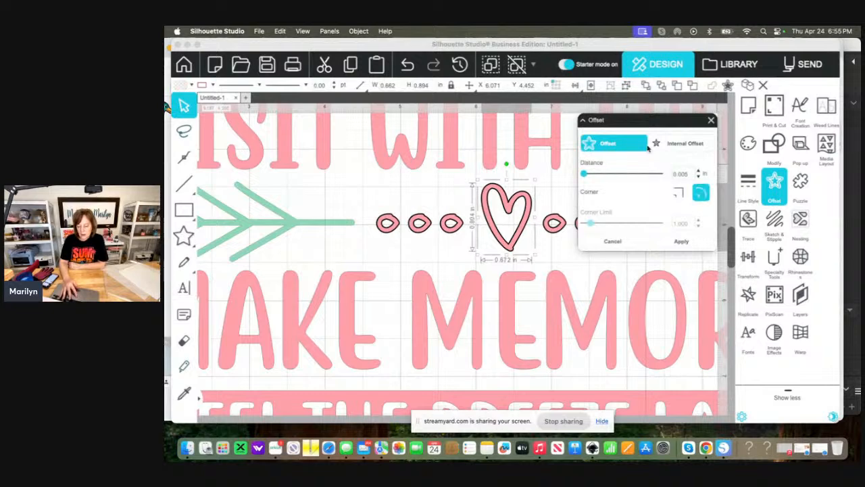
click(700, 174)
click(700, 174)
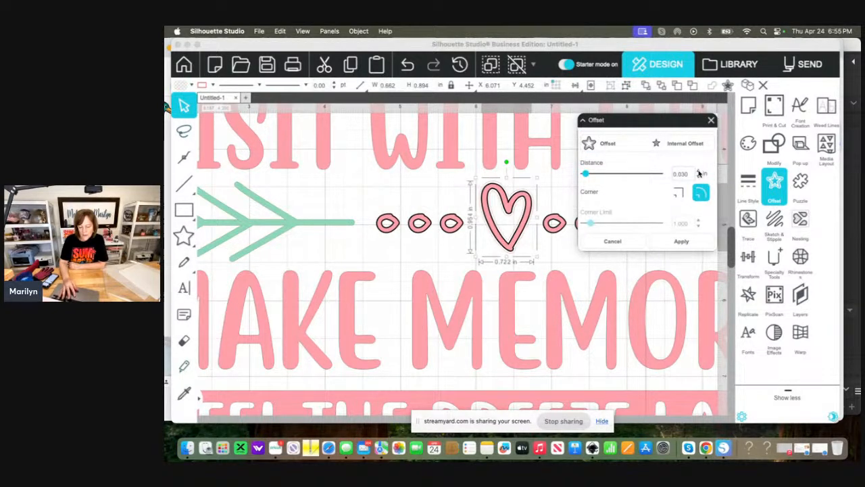
click(691, 246)
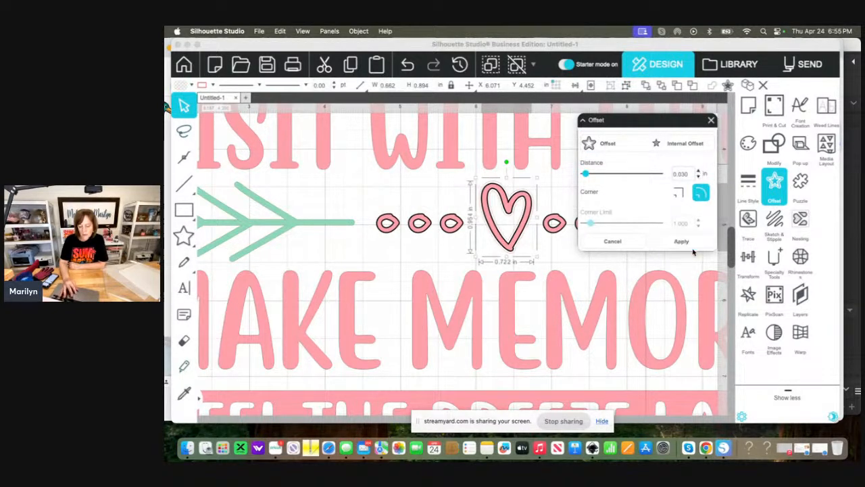
Fill the offset heart with teal
click(743, 158)
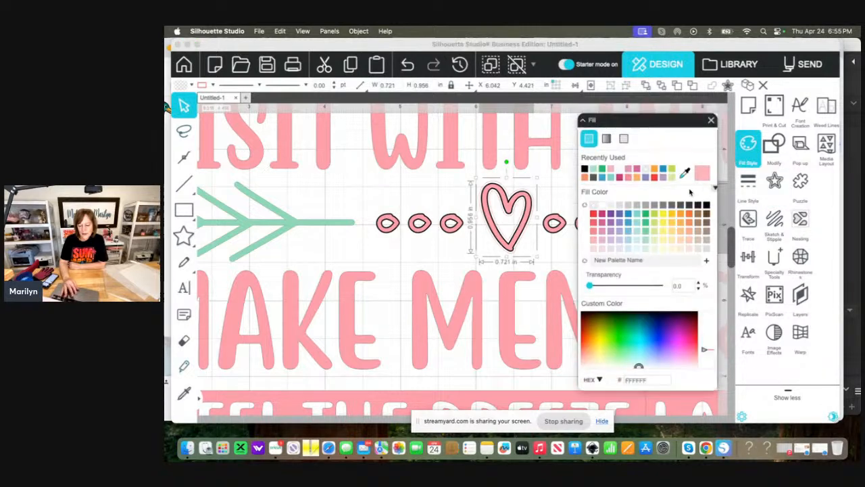
click(637, 215)
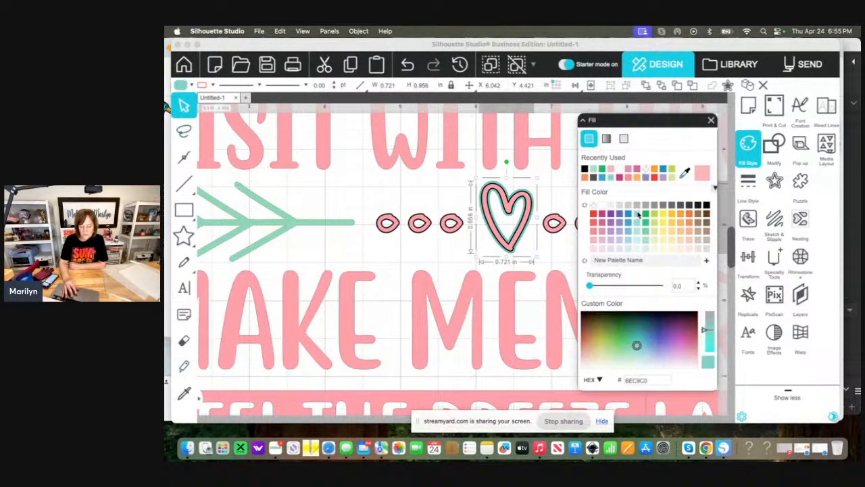
click(556, 189)
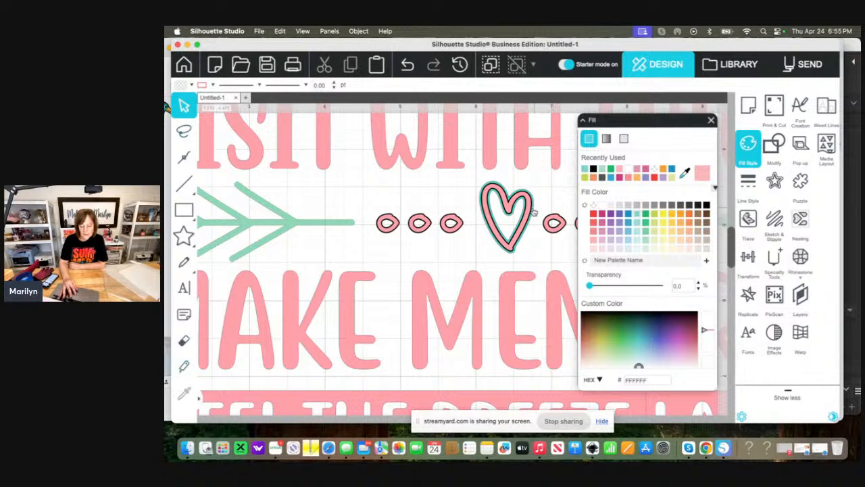
Pull the original pink heart off its teal offset and delete it
drag(528, 215, 492, 271)
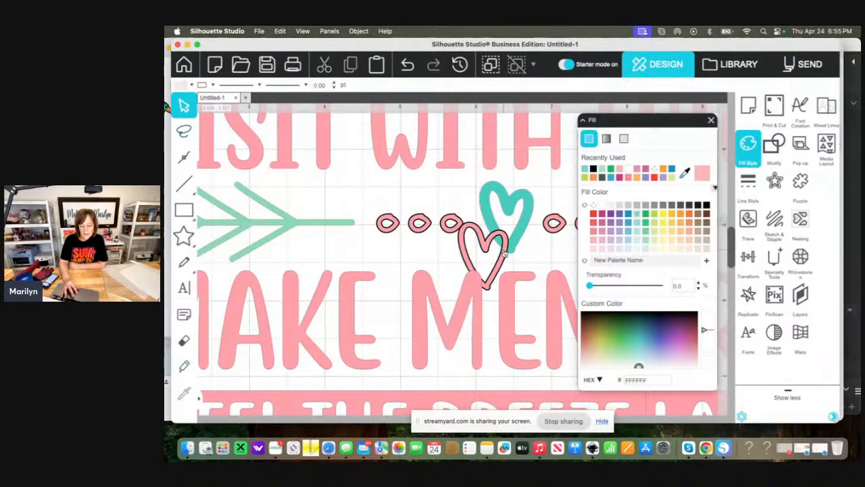
key(Delete)
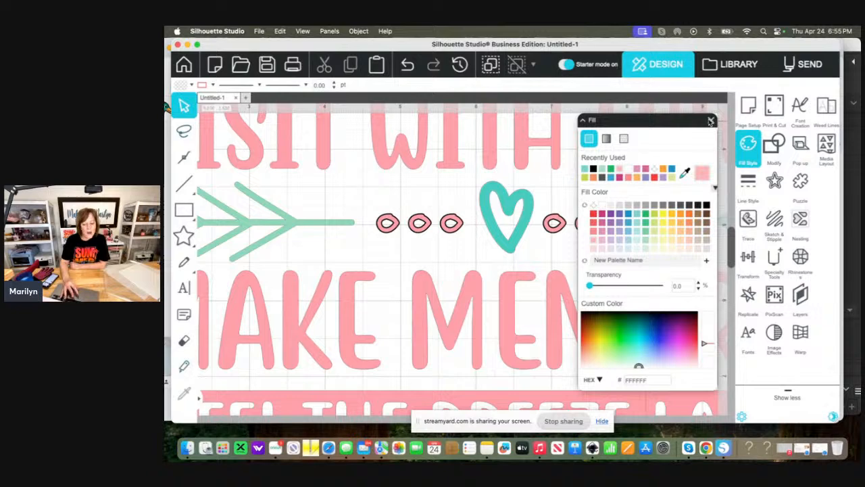
click(712, 120)
Shift the three dots on the heart's right side about 0.08 in to the right, away from the heart
drag(544, 198, 628, 238)
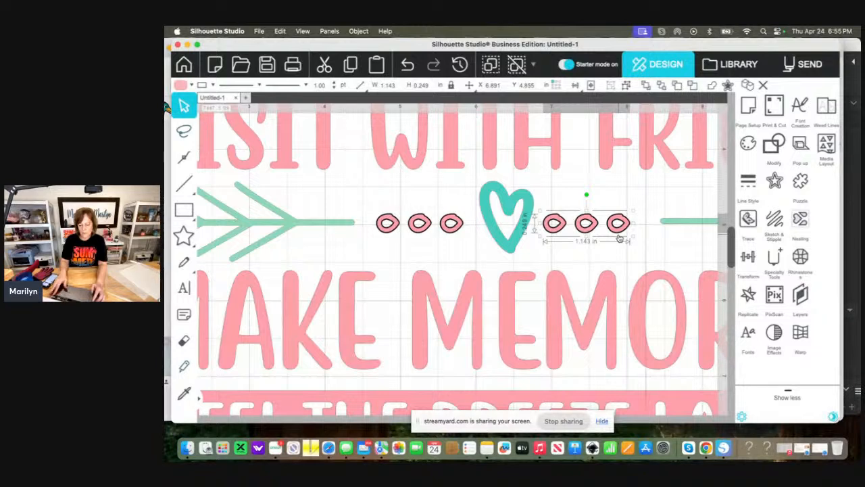
key(Right)
key(Right)
key(Right)
key(Right)
key(Right)
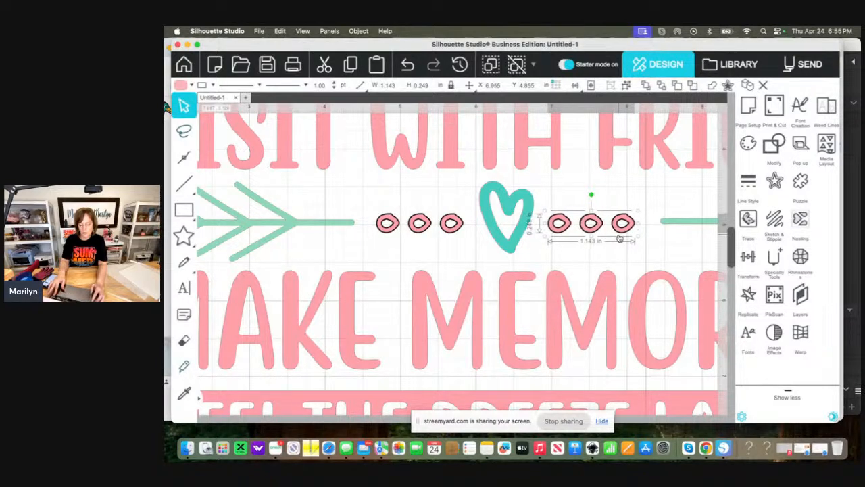
drag(599, 225, 601, 226)
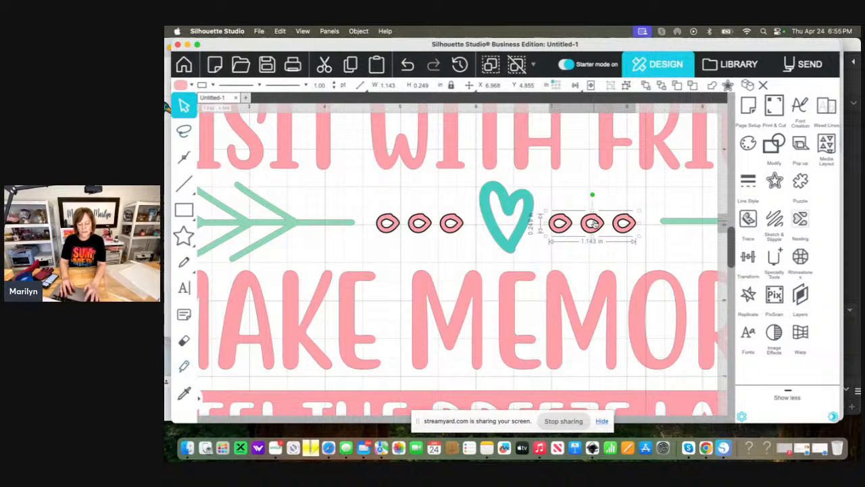
Group the two sets of three dots on either side of the heart
shift+click(419, 223)
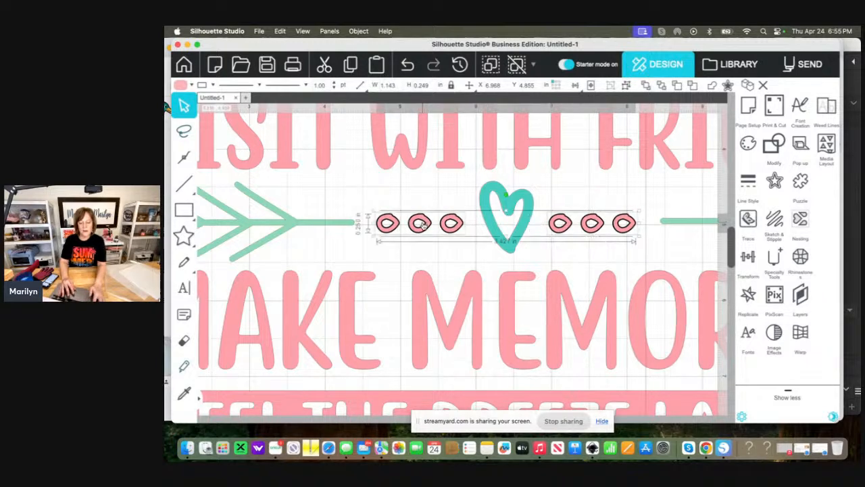
click(357, 31)
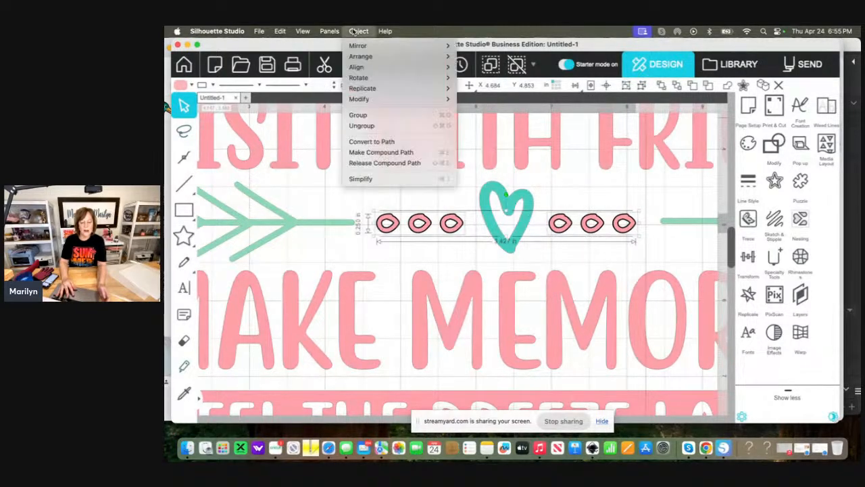
click(358, 116)
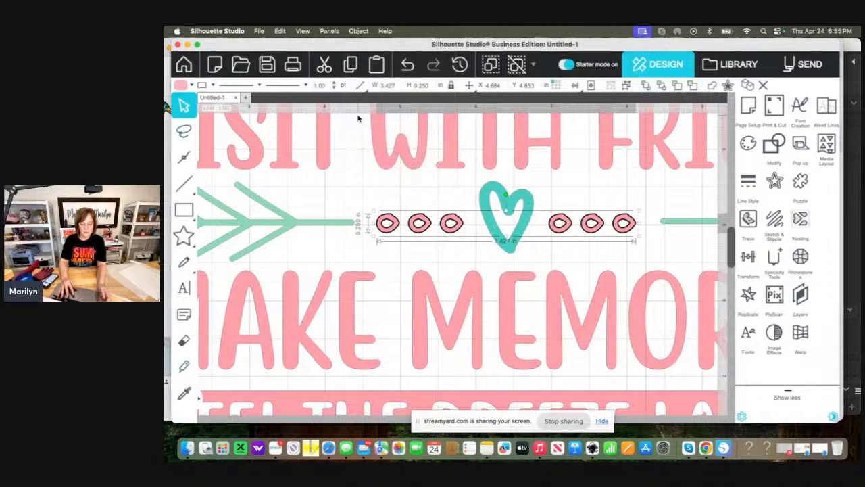
Group the left and right arrows of the divider together
click(342, 224)
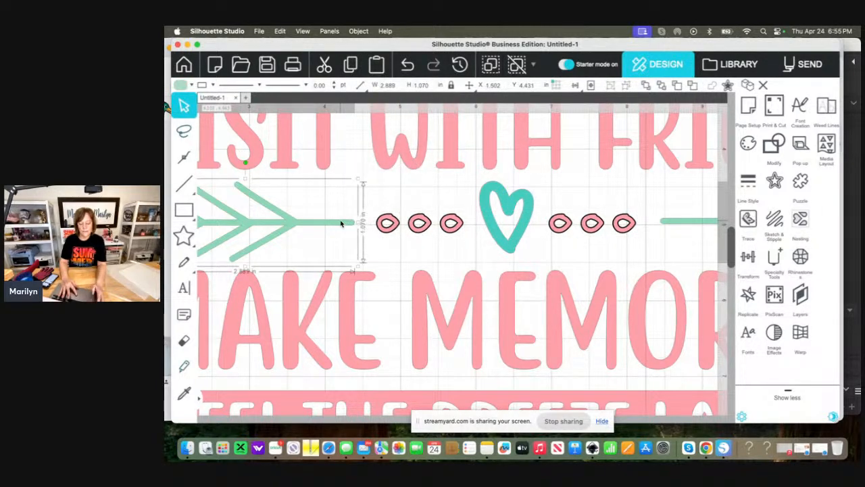
shift+click(688, 225)
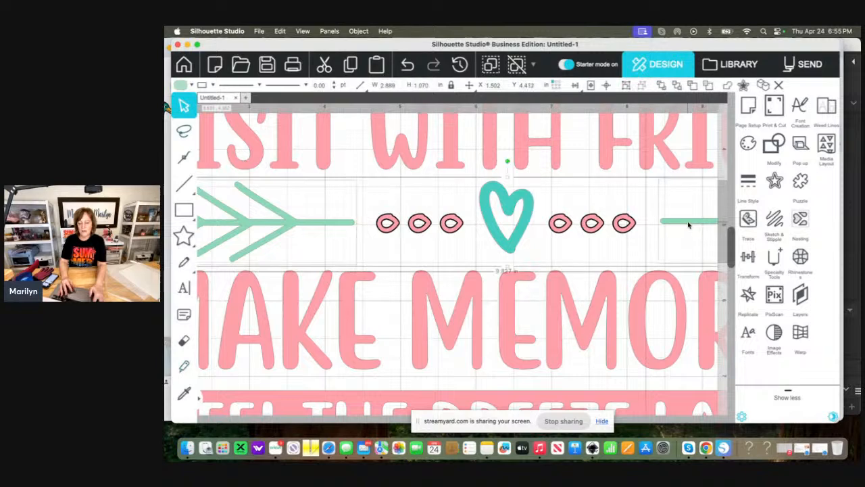
click(360, 31)
click(363, 114)
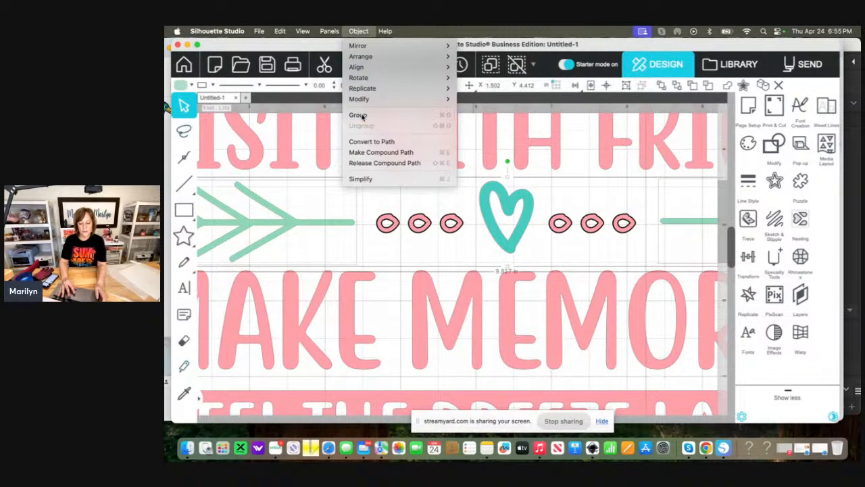
Align the divider's arrows, dots and heart with one another using Align Center
key(super+minus)
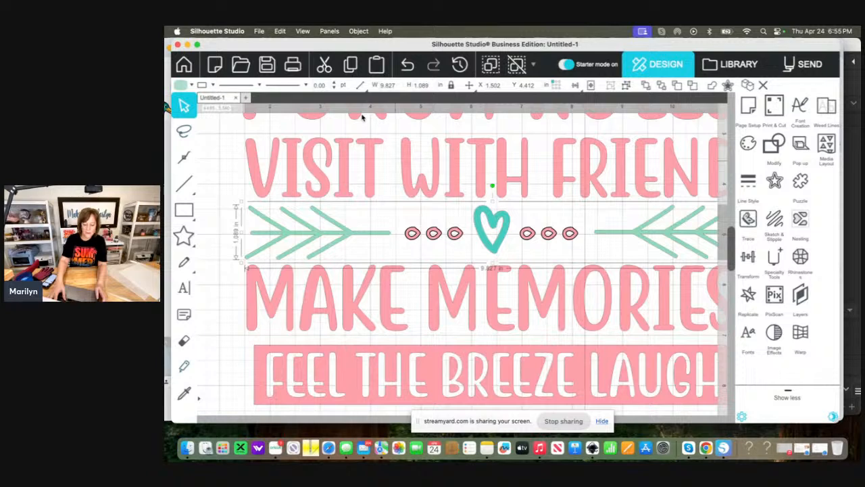
key(super+minus)
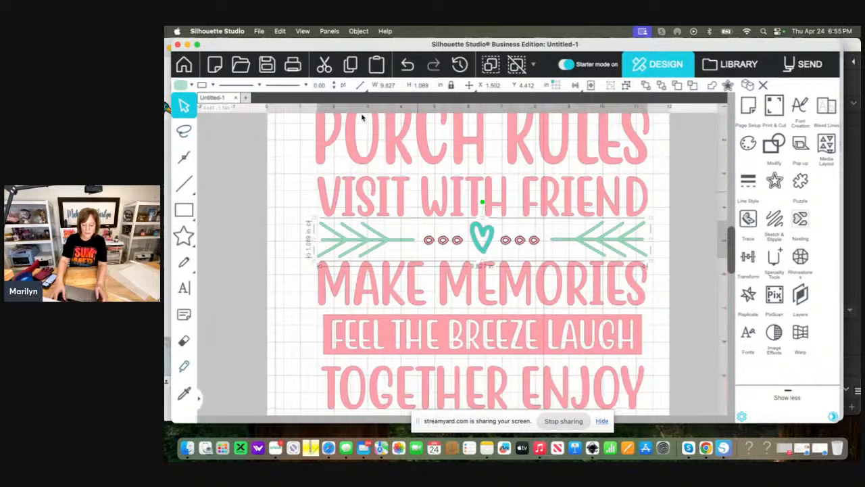
click(269, 225)
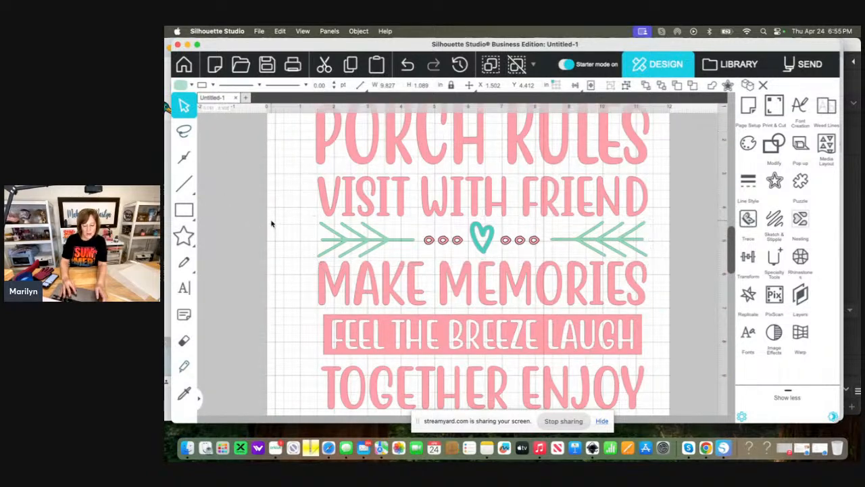
click(319, 233)
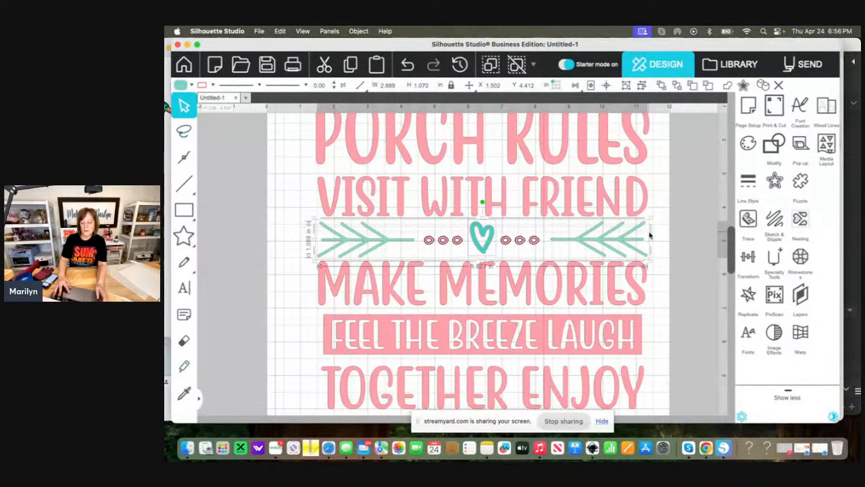
drag(649, 234, 657, 253)
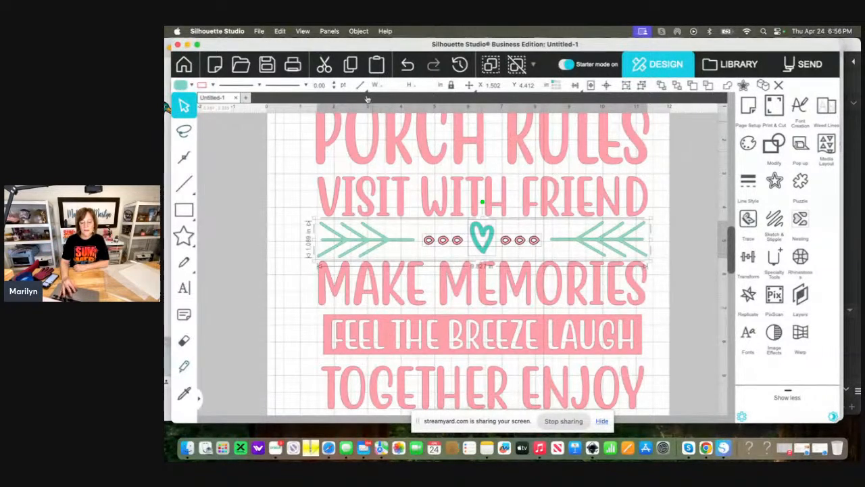
click(358, 32)
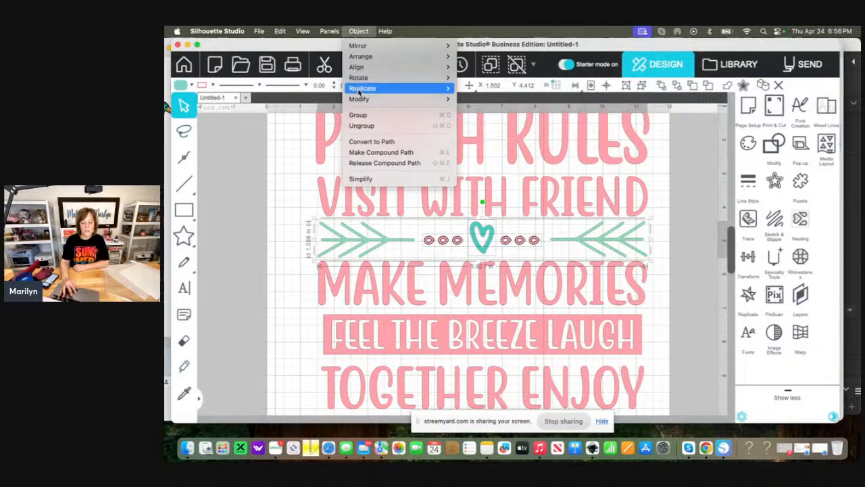
mouse_move(359, 67)
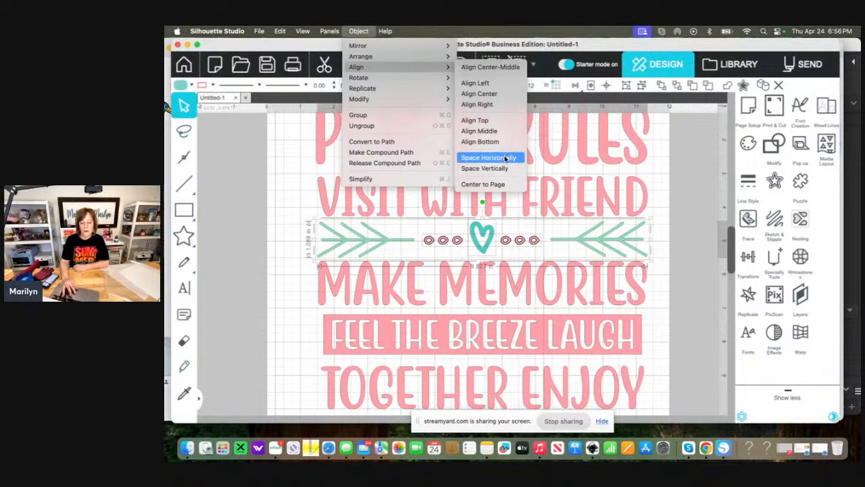
click(492, 94)
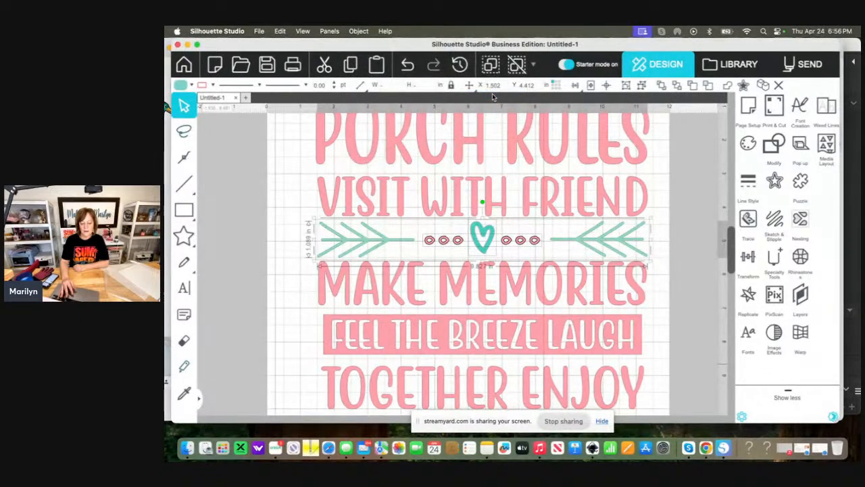
Group the arrows, dots and heart into a single divider object
click(359, 31)
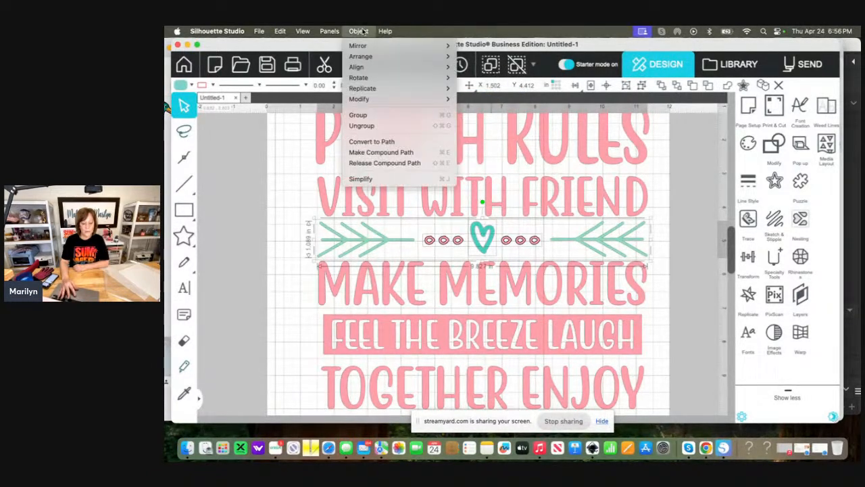
click(369, 116)
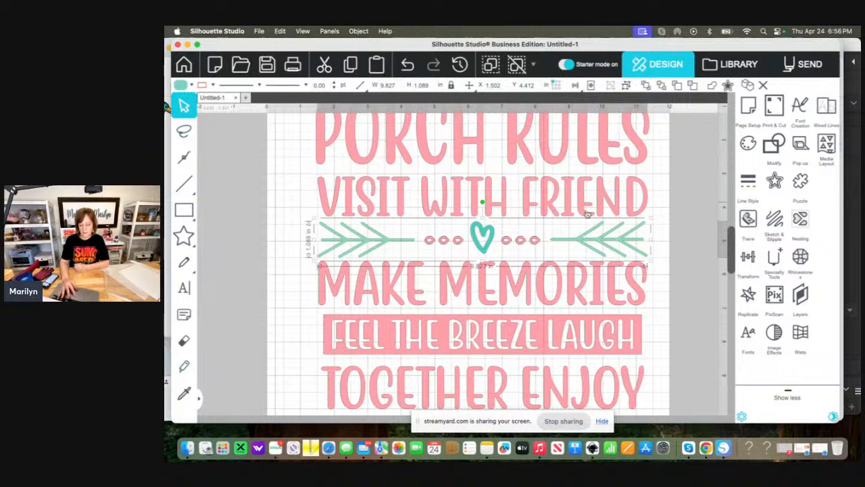
click(649, 291)
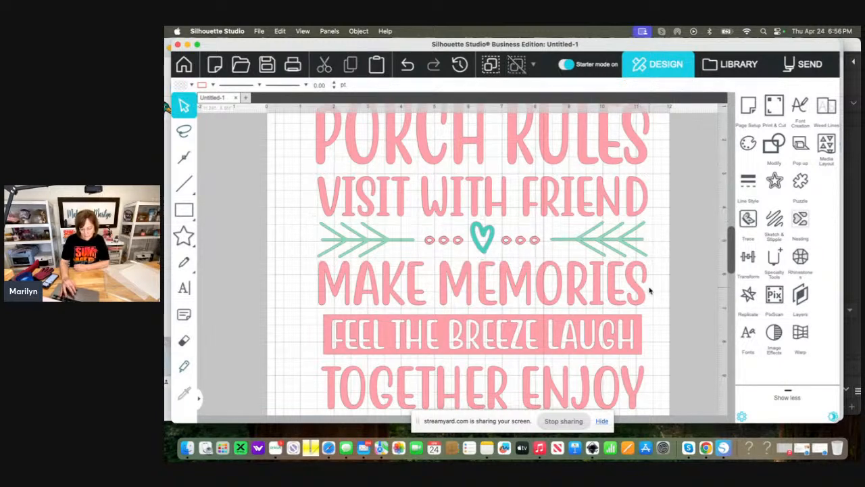
Ungroup the MAKE MEMORIES line into separate letters
scroll(649, 291, up, 2)
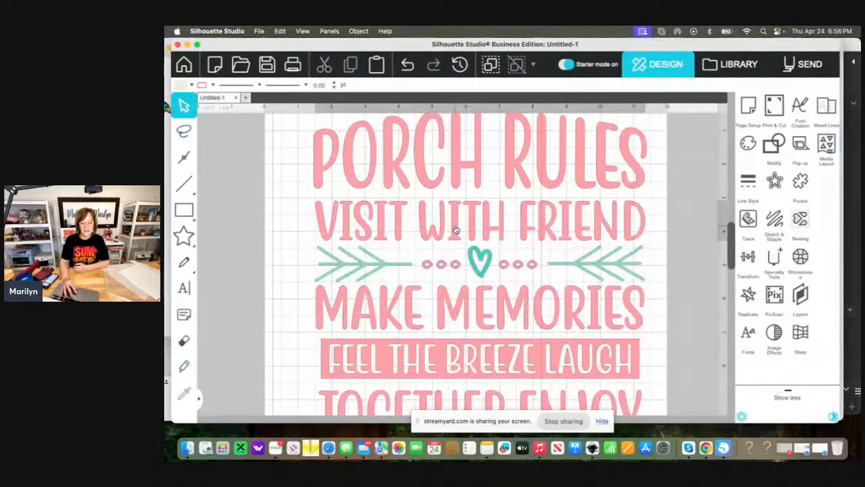
click(456, 229)
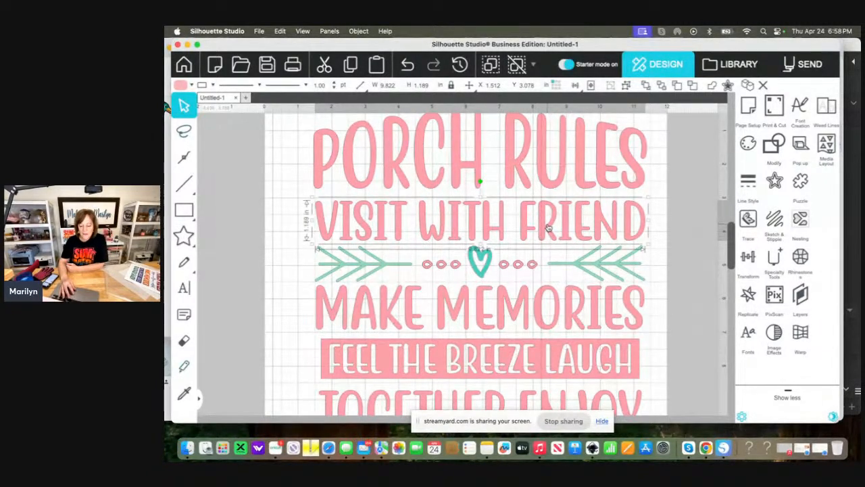
click(634, 313)
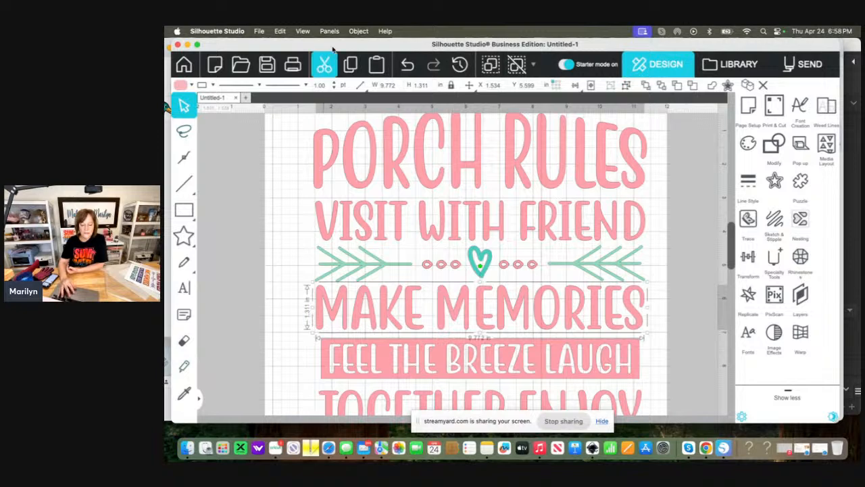
click(359, 31)
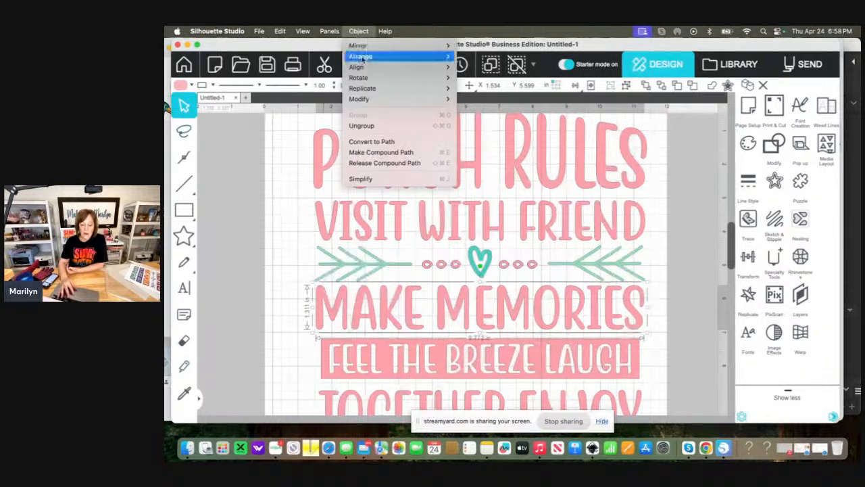
click(371, 126)
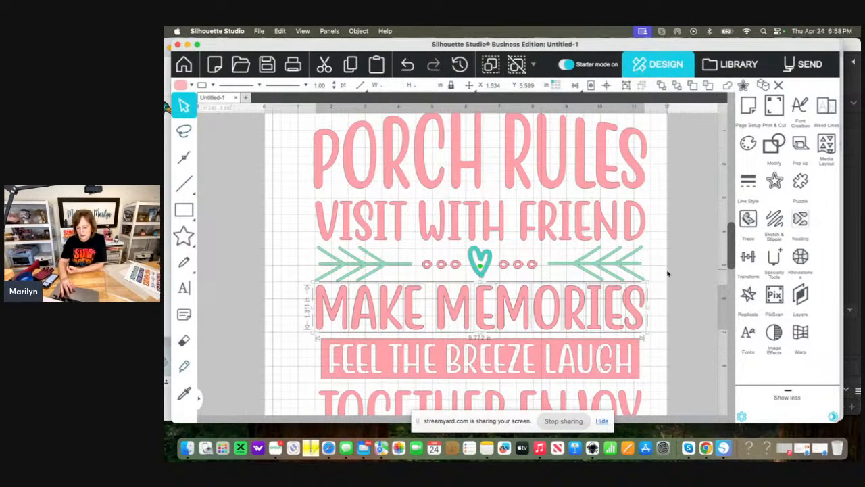
Duplicate the S of MEMORIES, place the copy after FRIEND, and scale it down to about 1.25 in tall
click(645, 277)
click(638, 326)
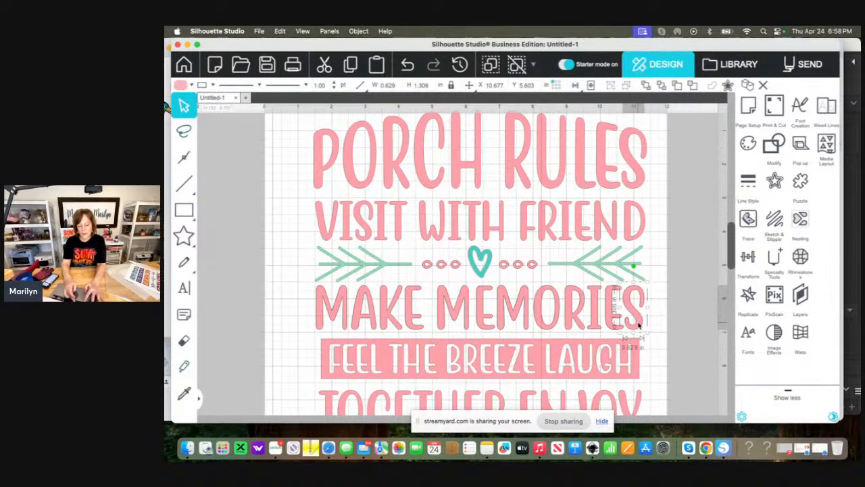
key(super+d)
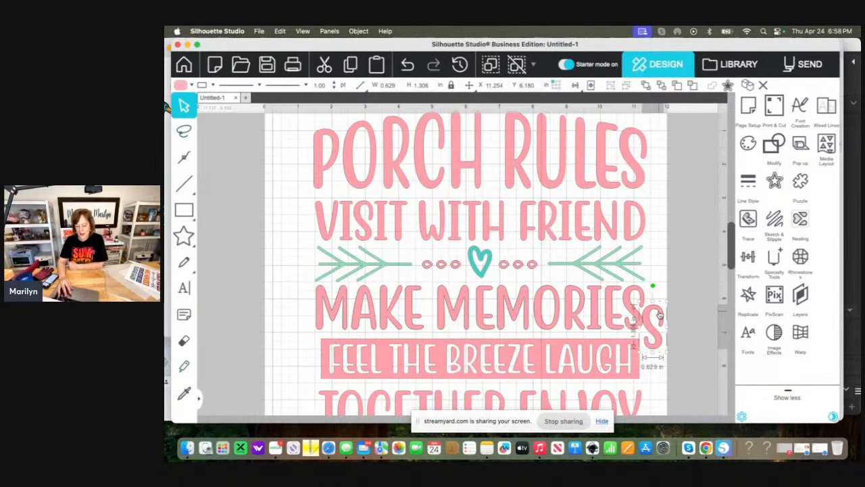
drag(660, 318, 665, 208)
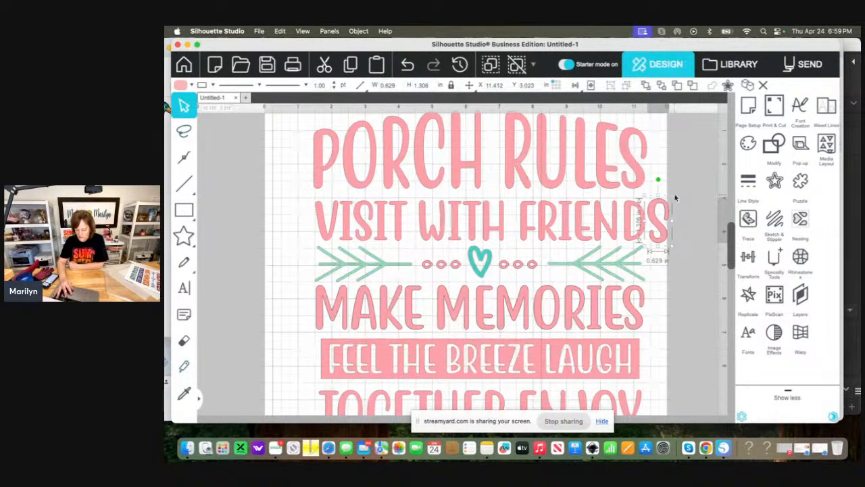
drag(672, 198, 671, 200)
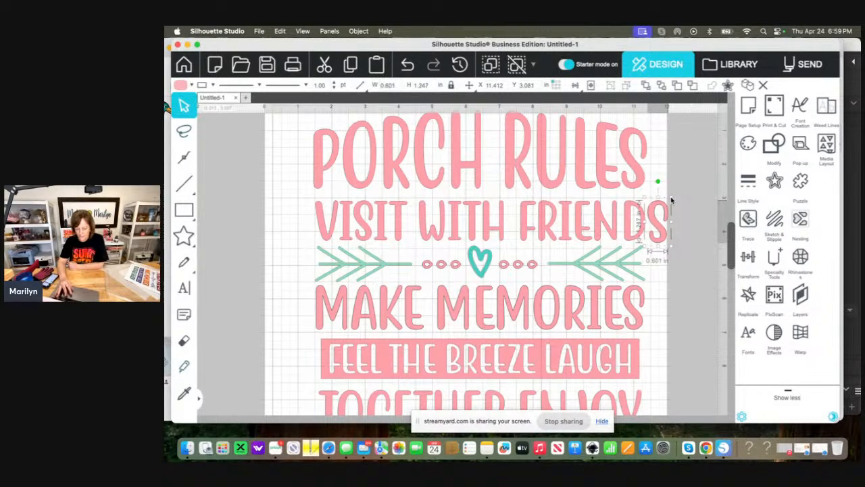
Ungroup the VISIT WITH FRIEND line into separate letters
click(606, 229)
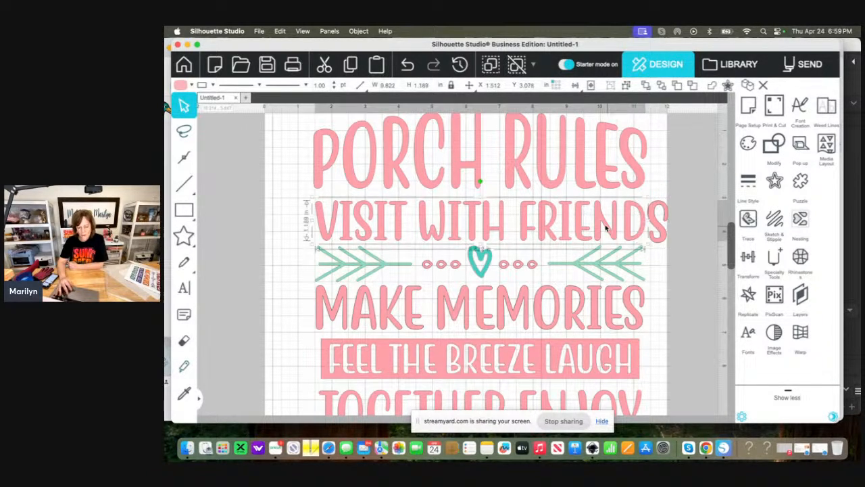
click(358, 31)
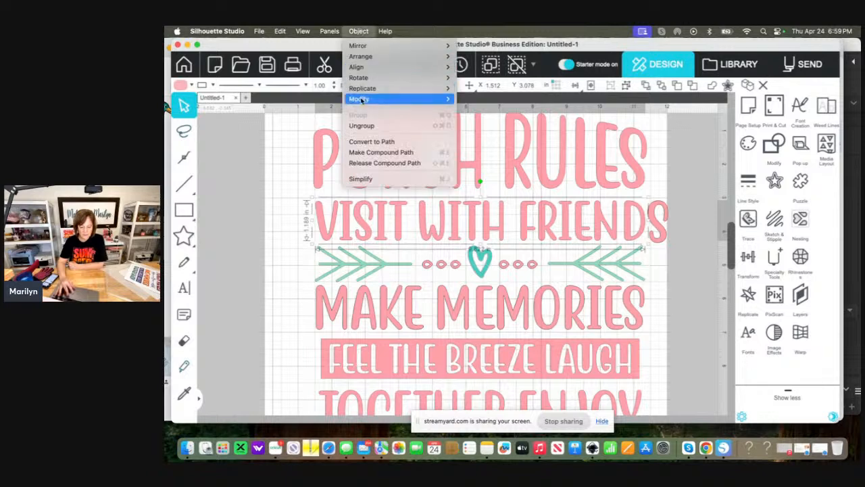
click(364, 126)
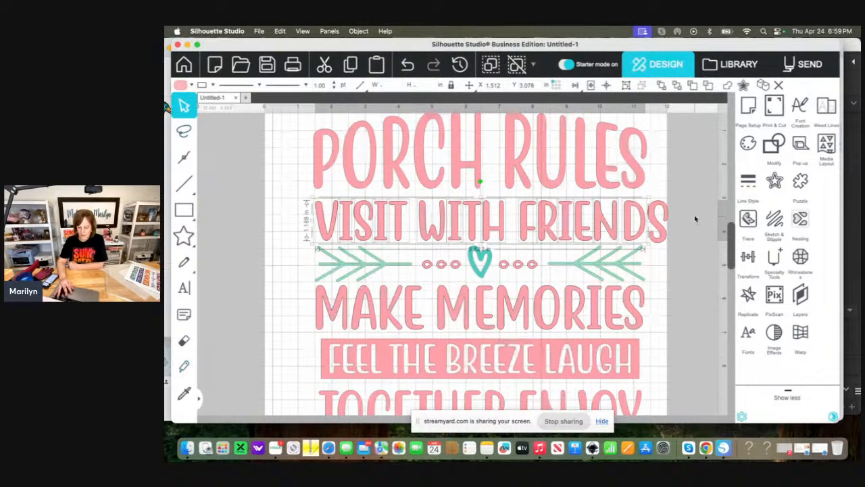
Move the D and the added S of FRIENDS together slightly left, closer to the N
click(689, 194)
click(640, 227)
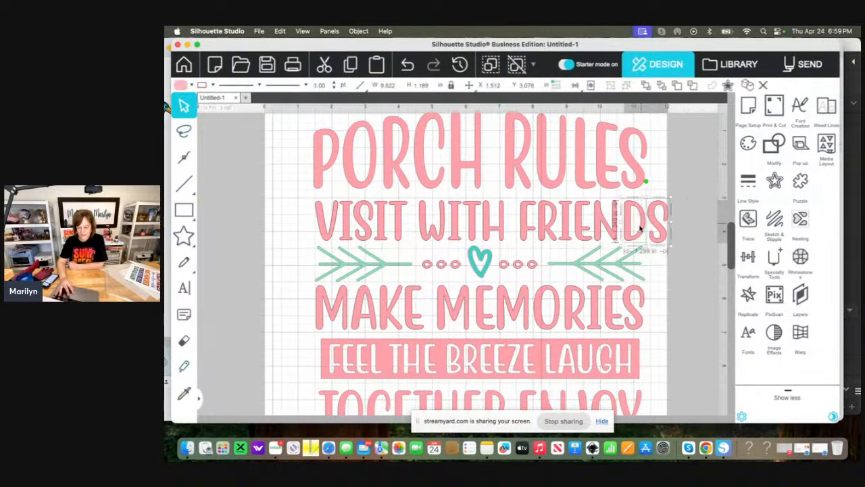
drag(633, 233, 628, 234)
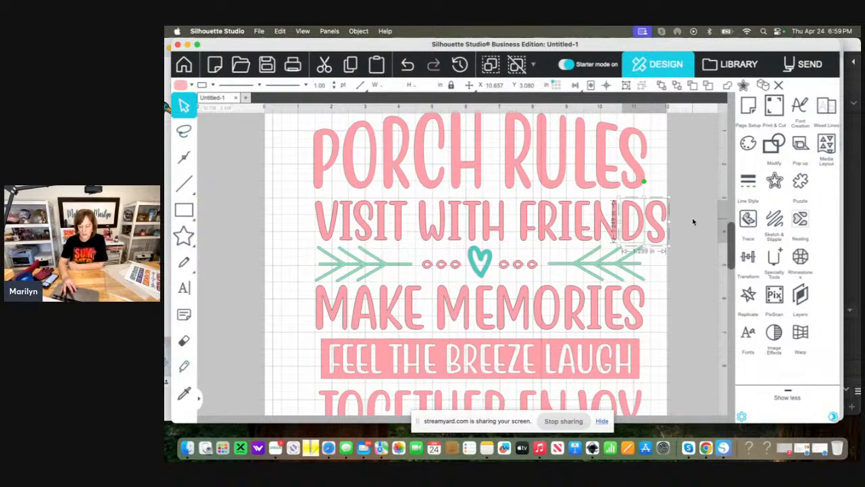
Group all the letters of the VISIT WITH FRIENDS line and scale it down to match the width of PORCH RULES
drag(694, 218, 276, 222)
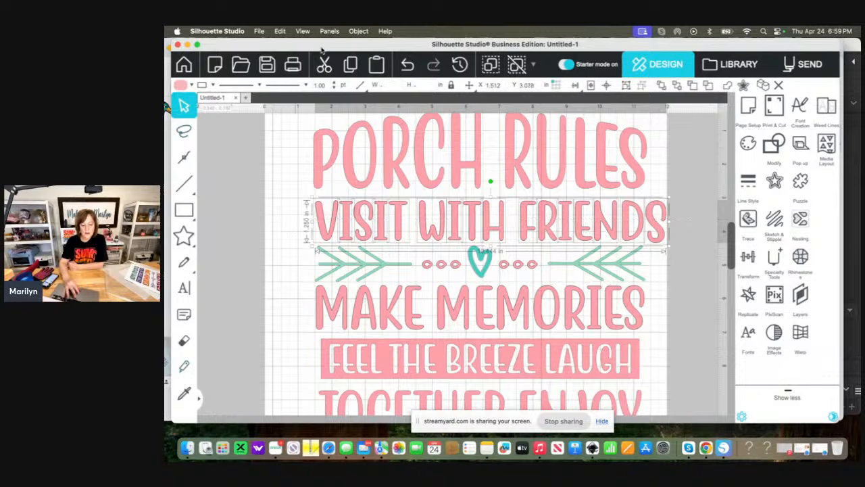
click(358, 31)
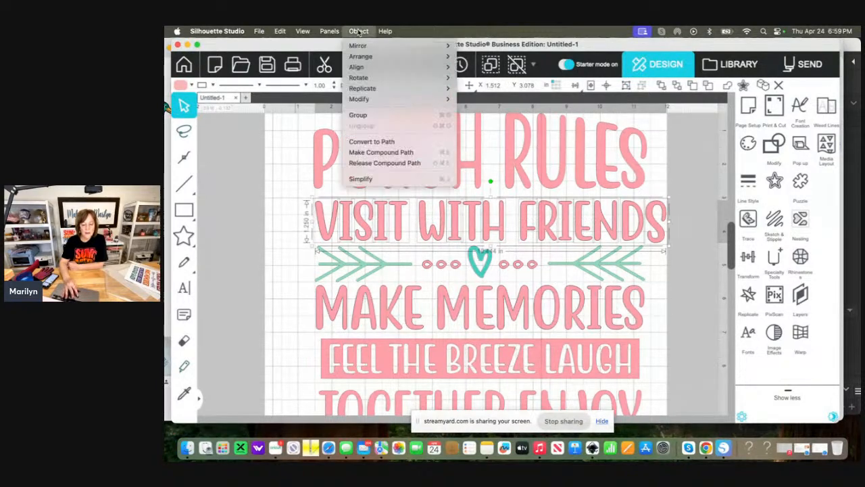
click(358, 115)
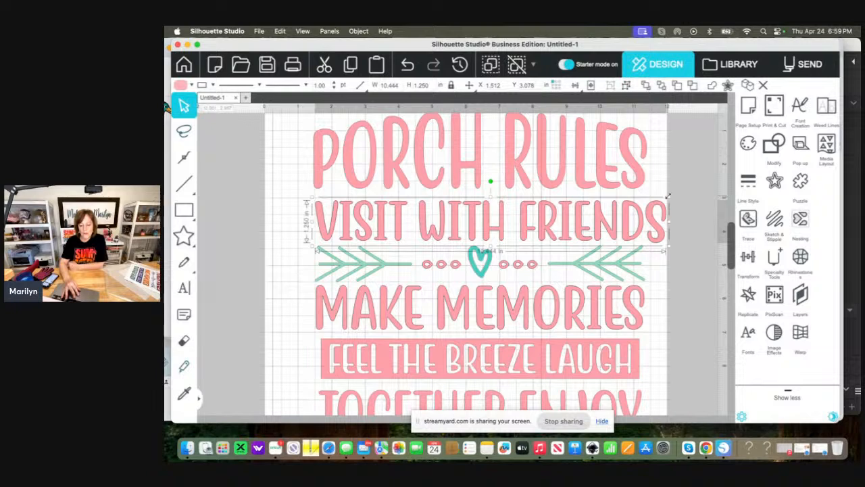
drag(669, 200, 649, 227)
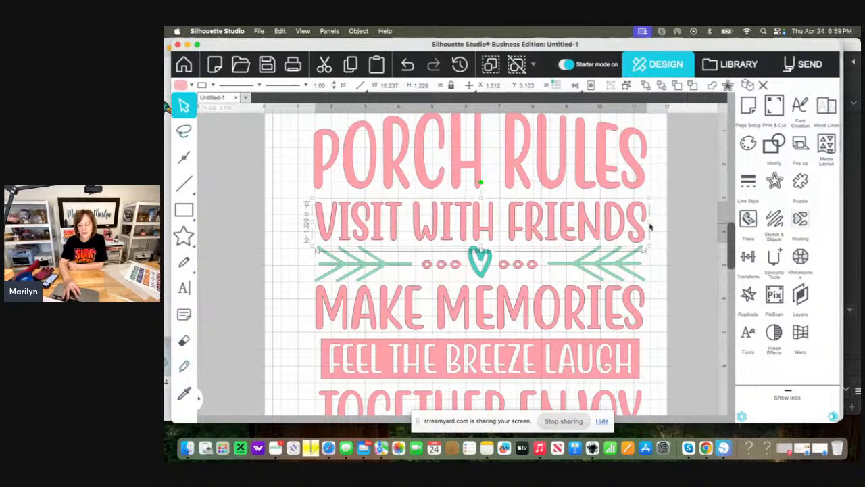
click(683, 260)
Fill PORCH RULES with the magenta B72569 after comparing it with the lighter pink C75187
scroll(636, 260, up, 3)
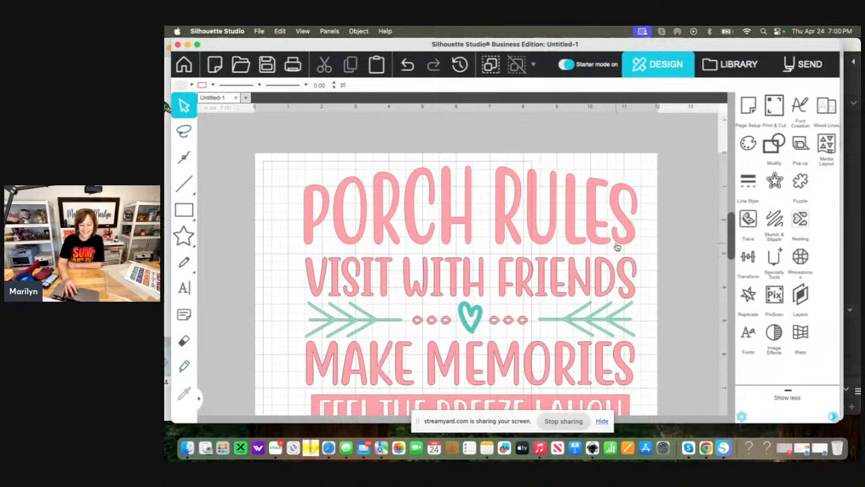
click(572, 228)
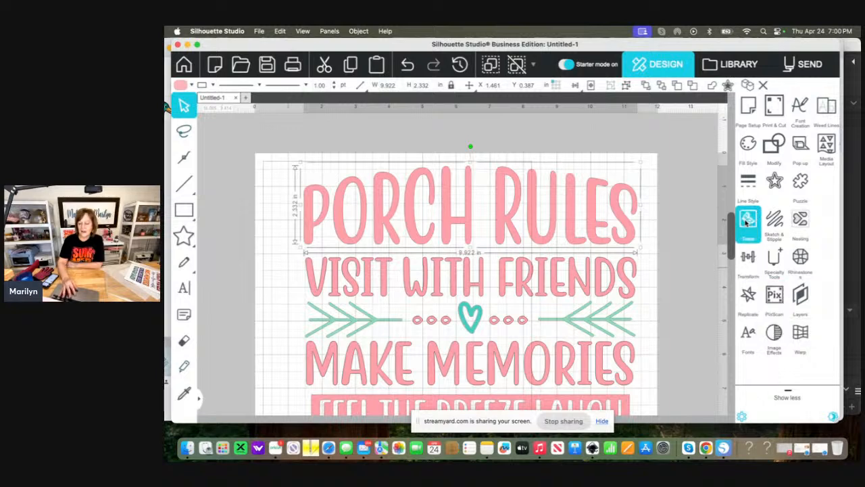
click(748, 146)
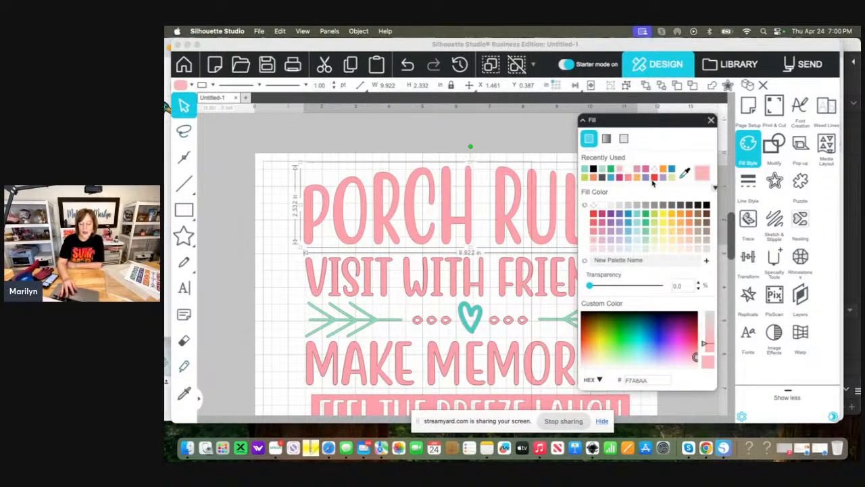
click(602, 215)
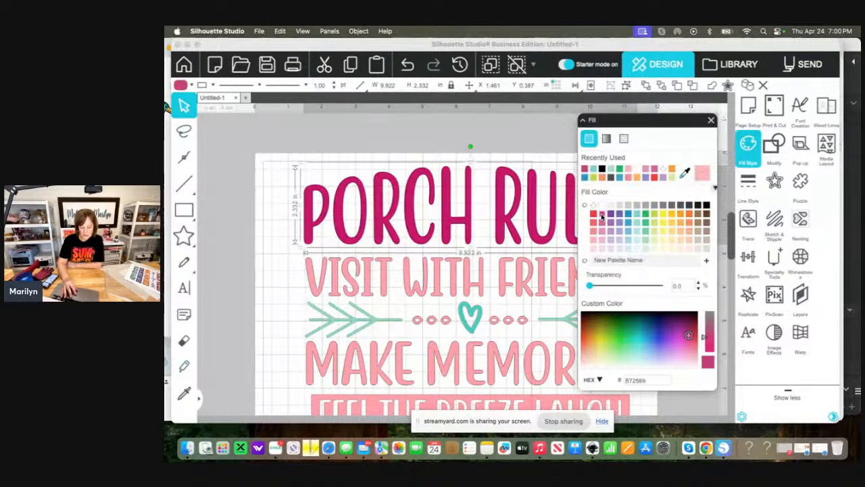
click(601, 225)
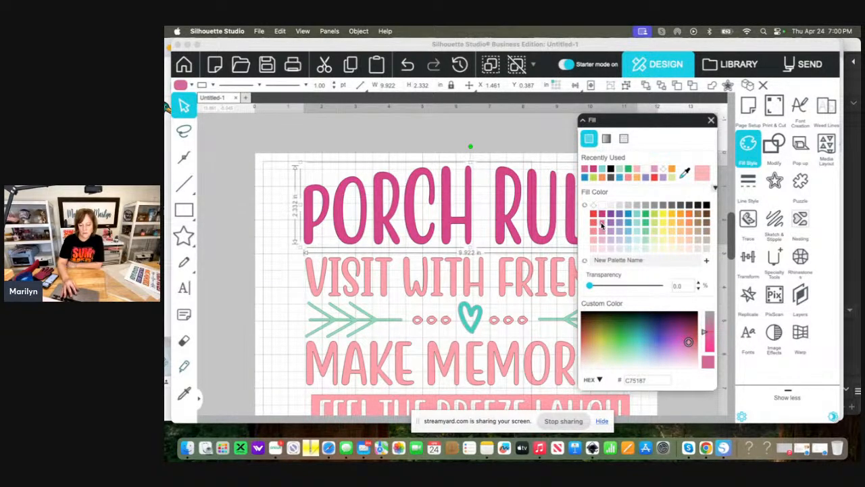
click(603, 215)
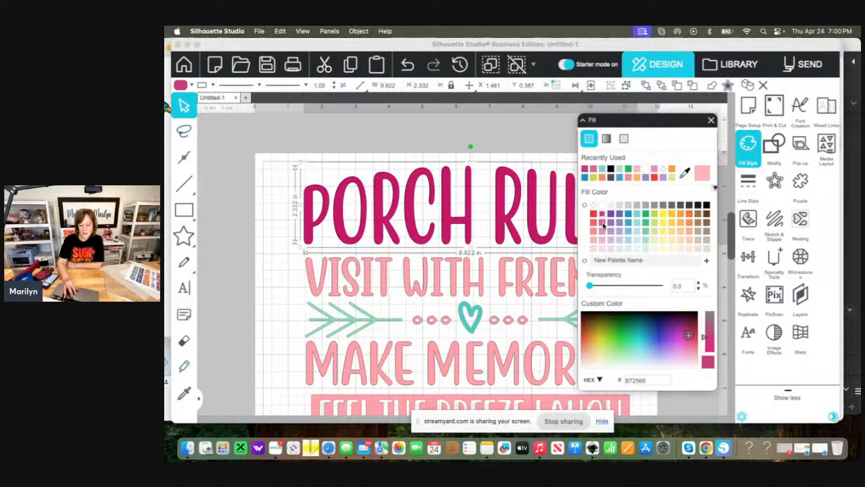
click(602, 224)
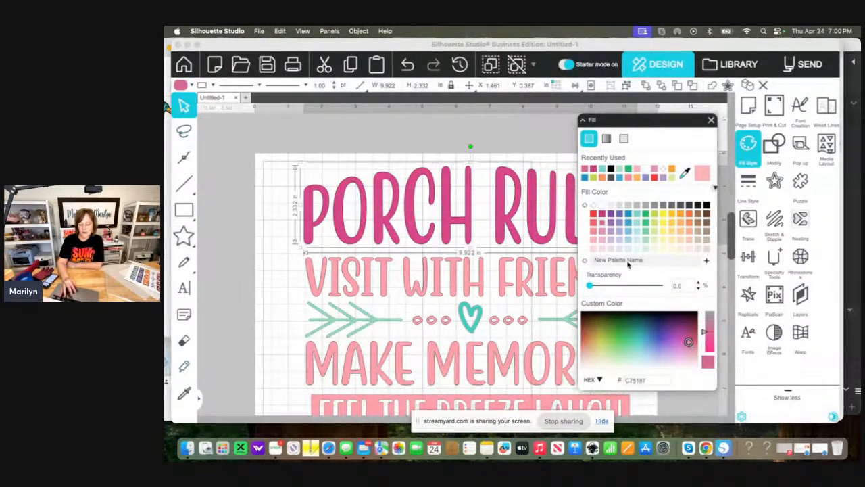
click(602, 215)
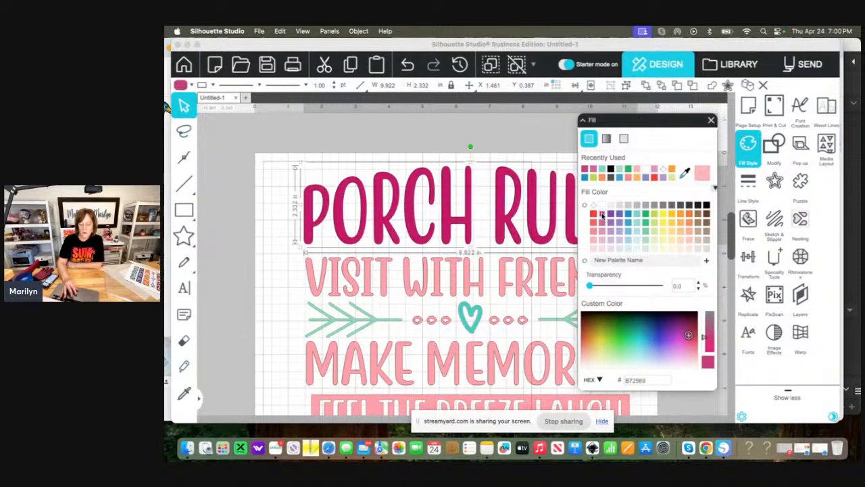
Fine-tune the fill of PORCH RULES to the brighter custom pink CC2A79
click(688, 336)
click(688, 336)
drag(688, 336, 689, 338)
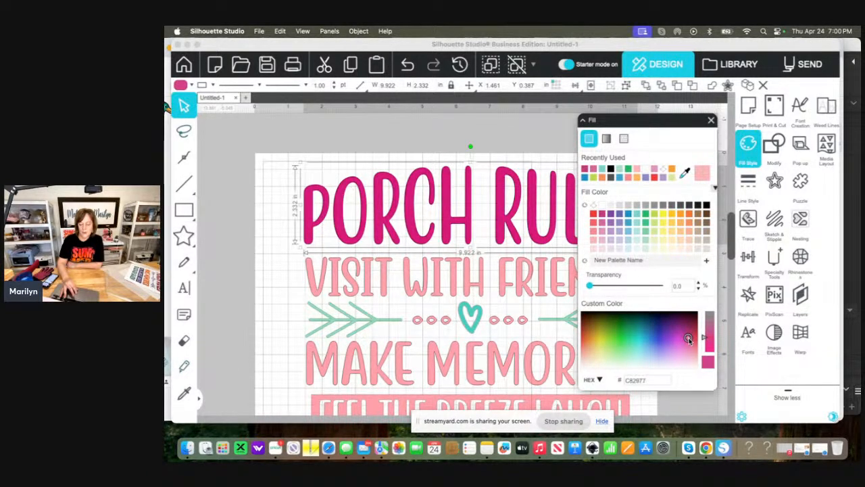
click(688, 339)
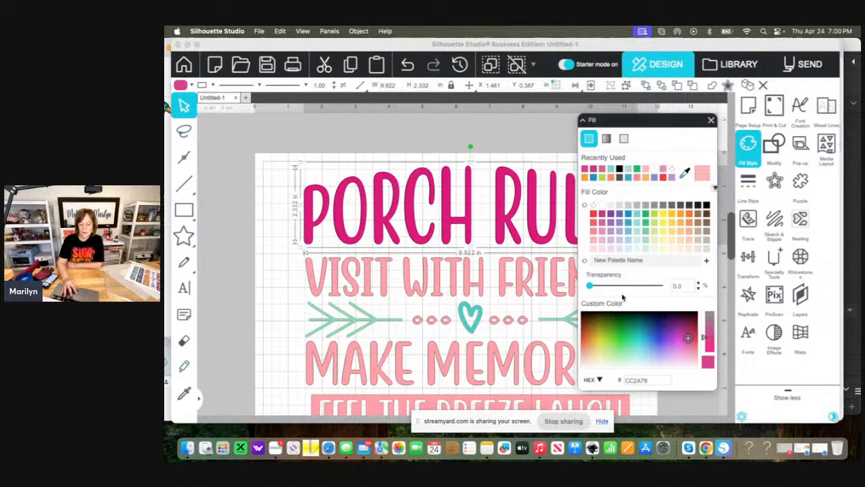
Try the preset pinks B72569 and C75187 on PORCH RULES, undo back to CC2A79, and close the fill settings
click(604, 217)
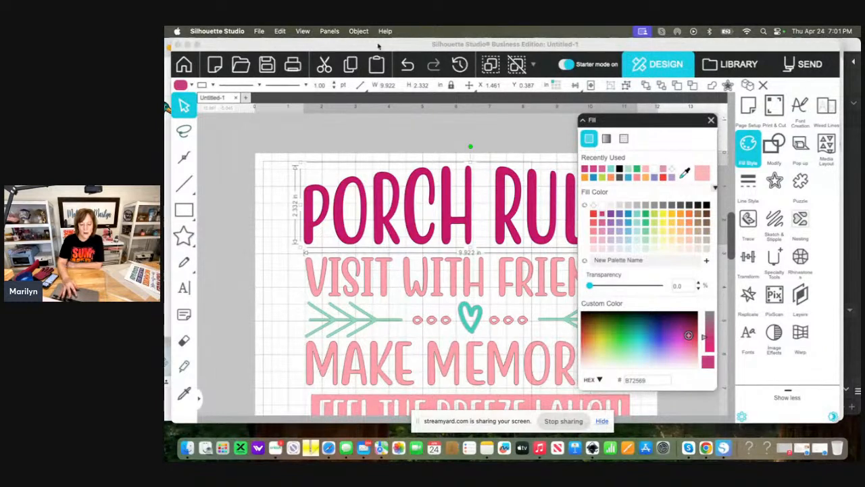
click(407, 66)
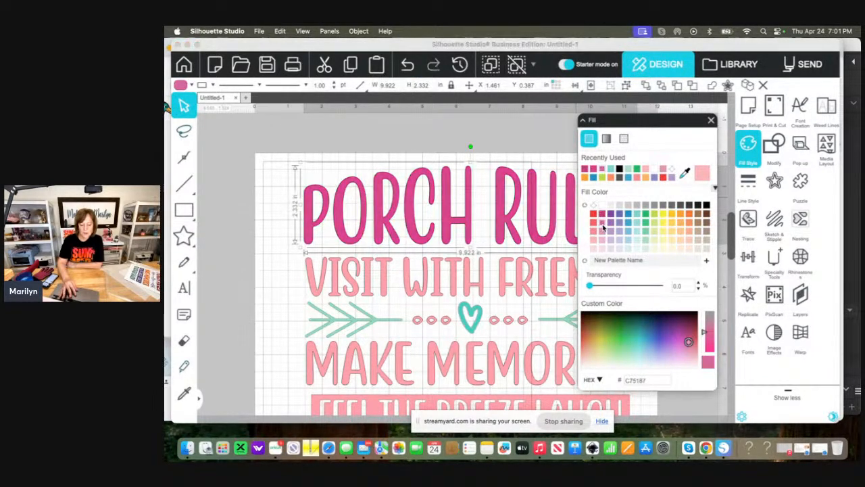
click(604, 228)
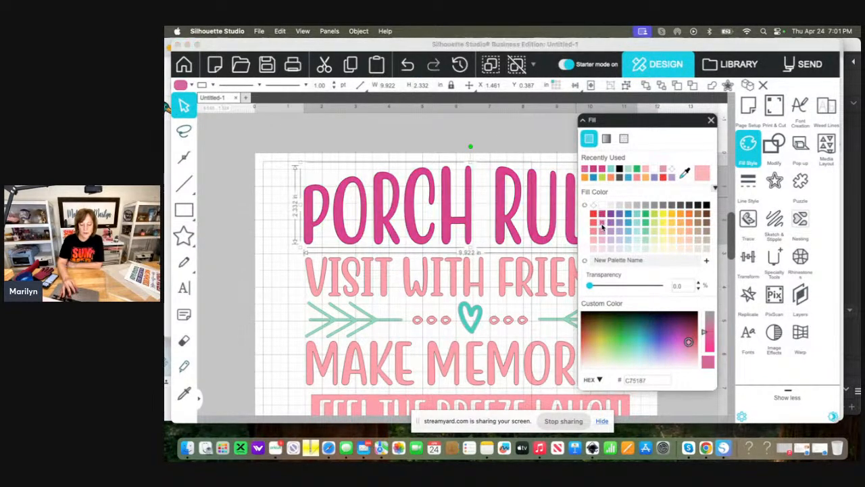
click(407, 66)
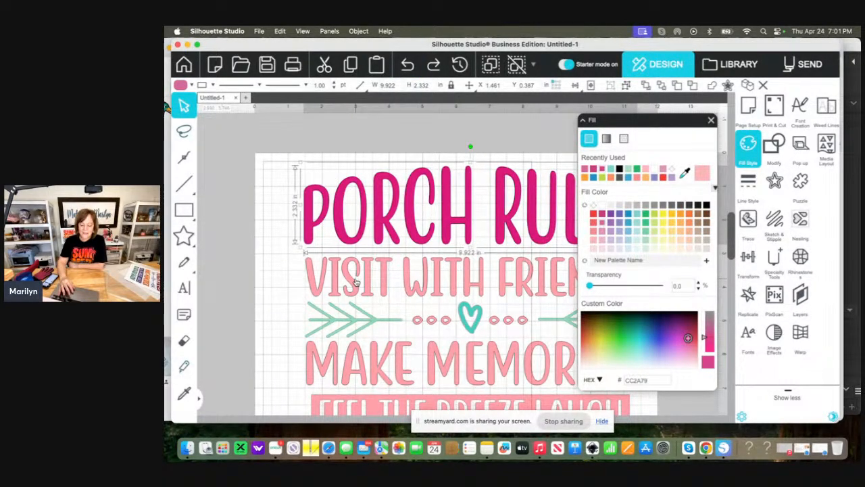
scroll(356, 282, right, 3)
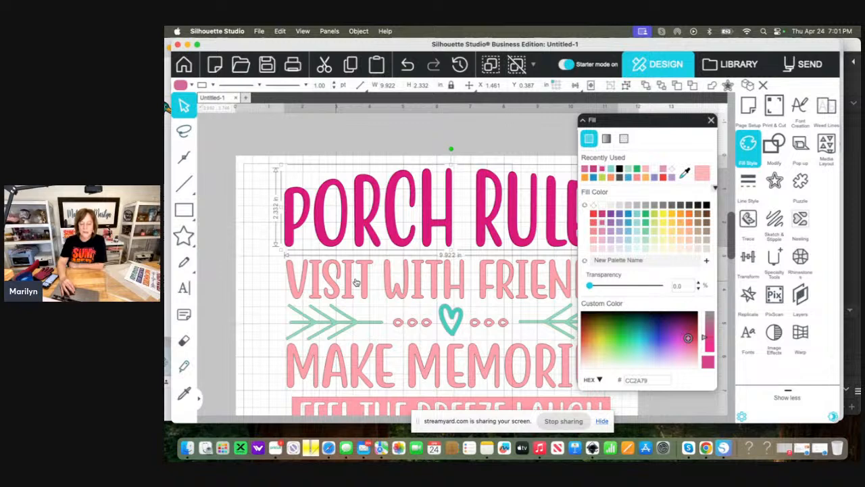
scroll(356, 282, right, 2)
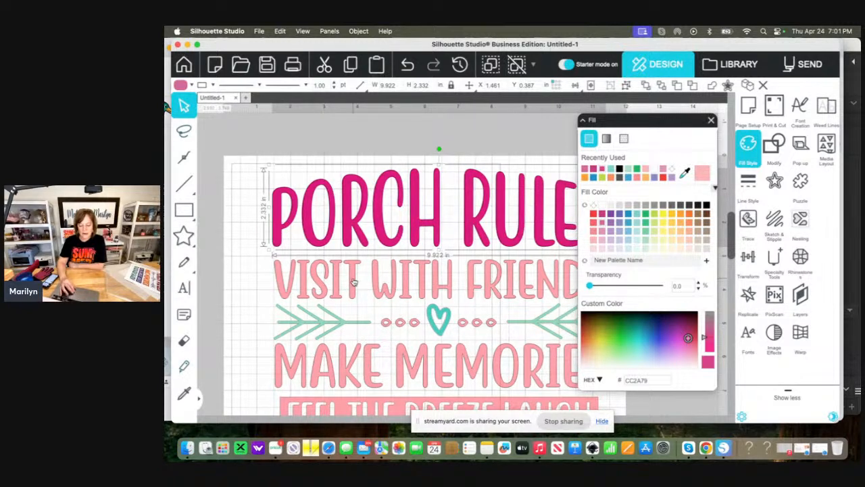
scroll(352, 282, right, 1)
scroll(352, 282, right, 2)
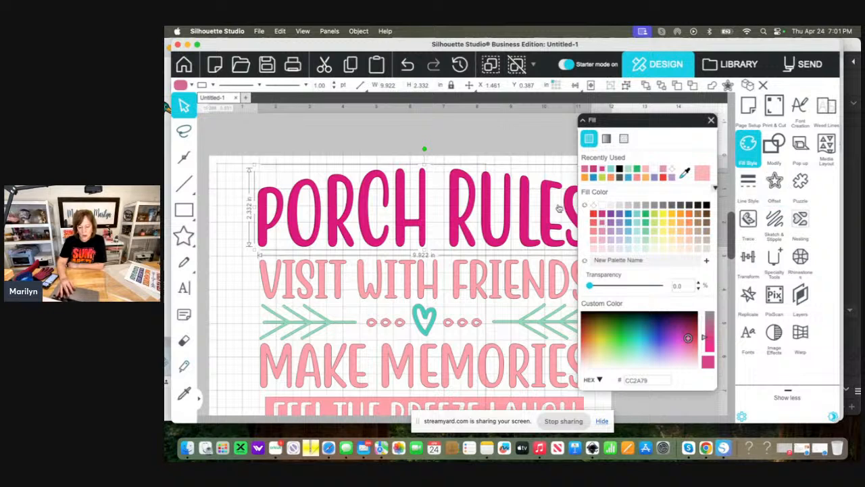
click(711, 122)
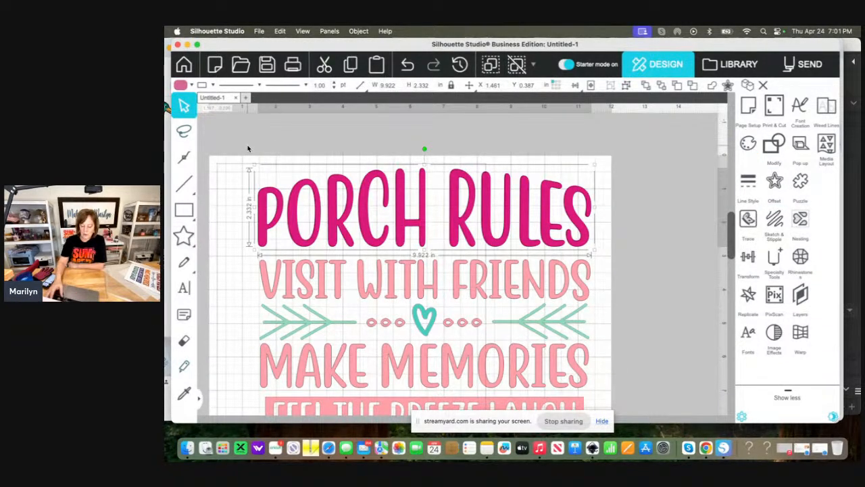
Select the whole Porch Rules design and make its line color transparent to remove the dark outlines
key(super+minus)
key(super+minus)
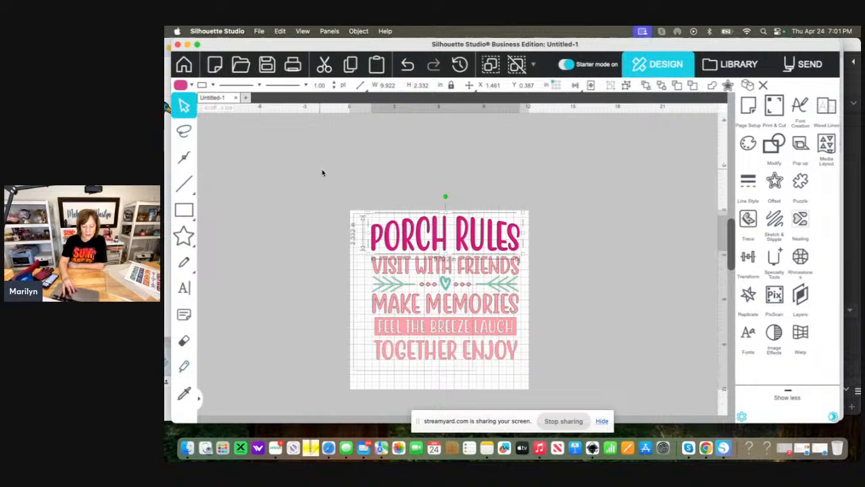
drag(322, 173, 575, 390)
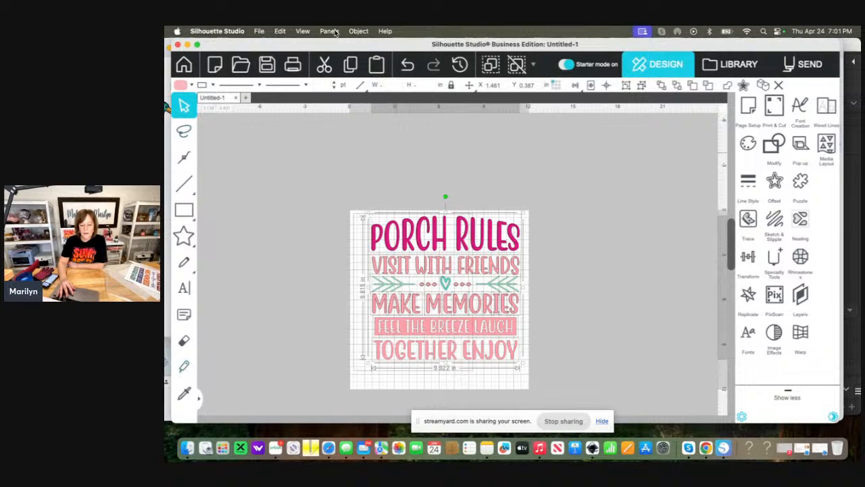
click(330, 31)
click(671, 109)
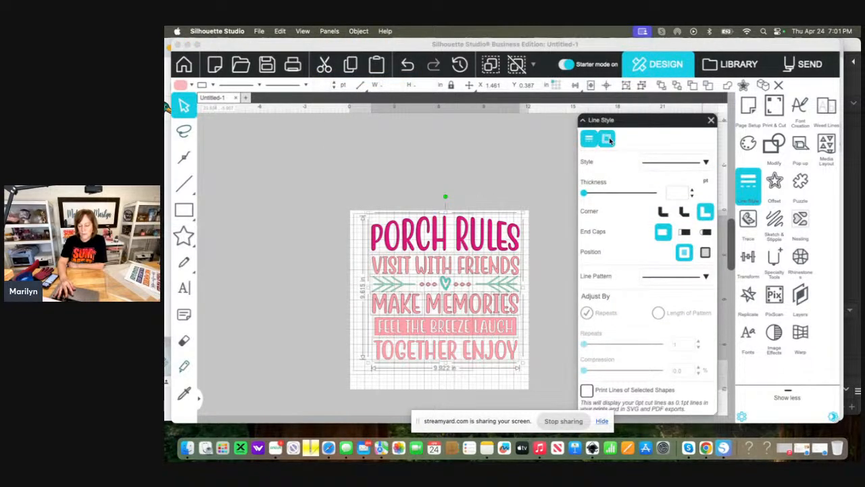
click(608, 138)
click(594, 206)
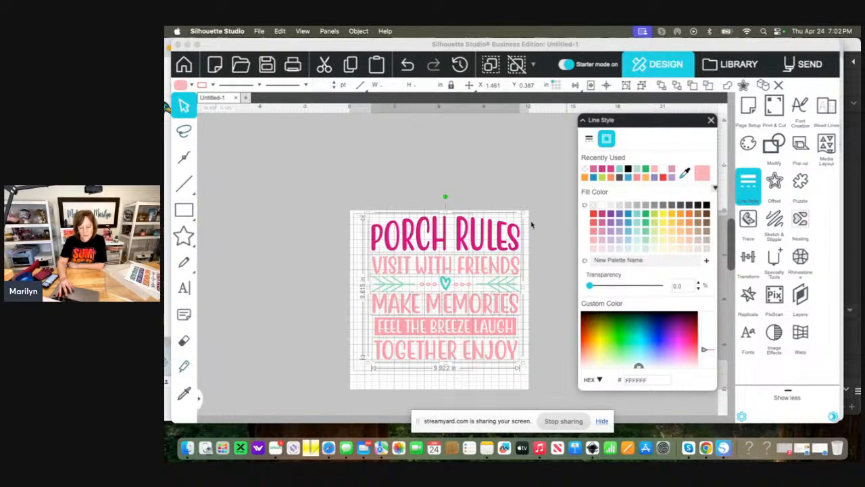
Apply an external offset of 0.025 in with rounded corners around the whole design
scroll(479, 188, right, 3)
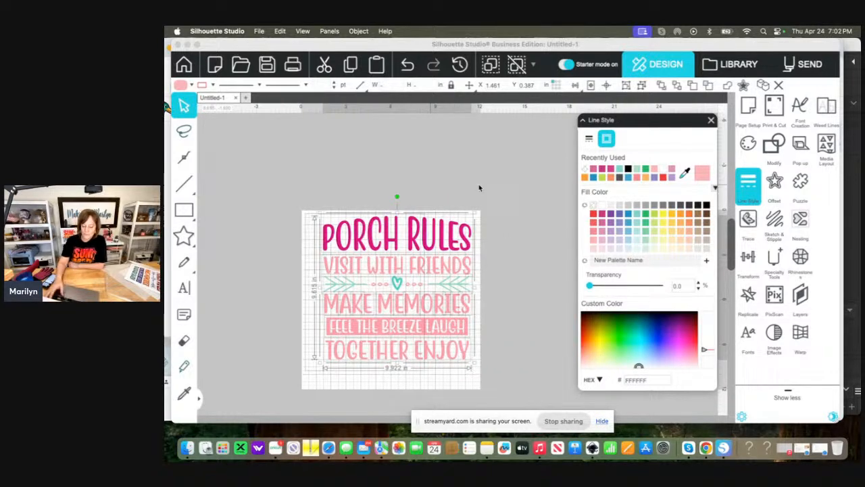
scroll(479, 188, up, 3)
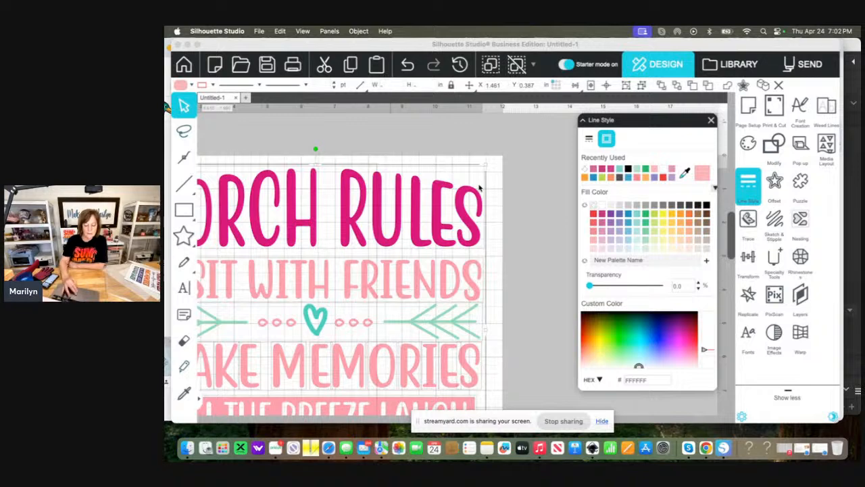
scroll(478, 188, left, 2)
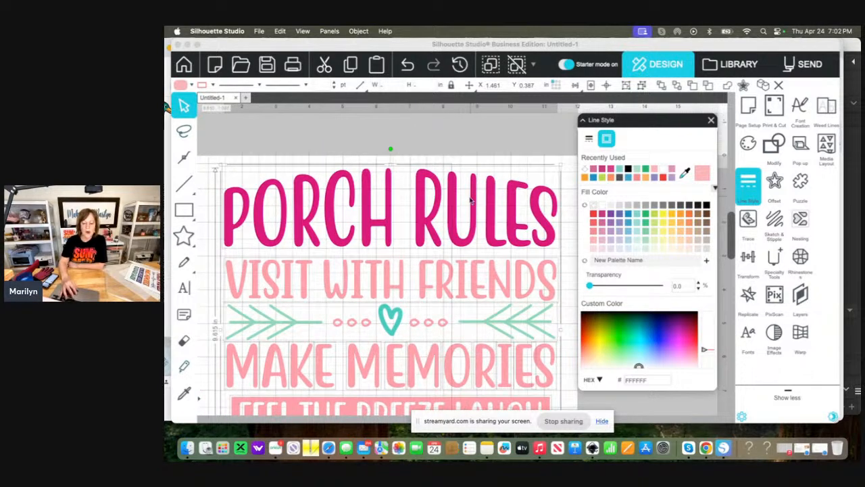
click(455, 210)
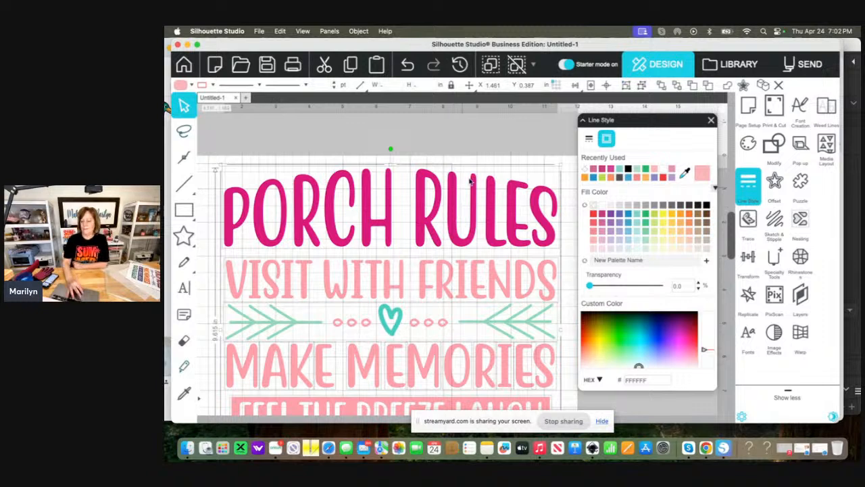
click(776, 181)
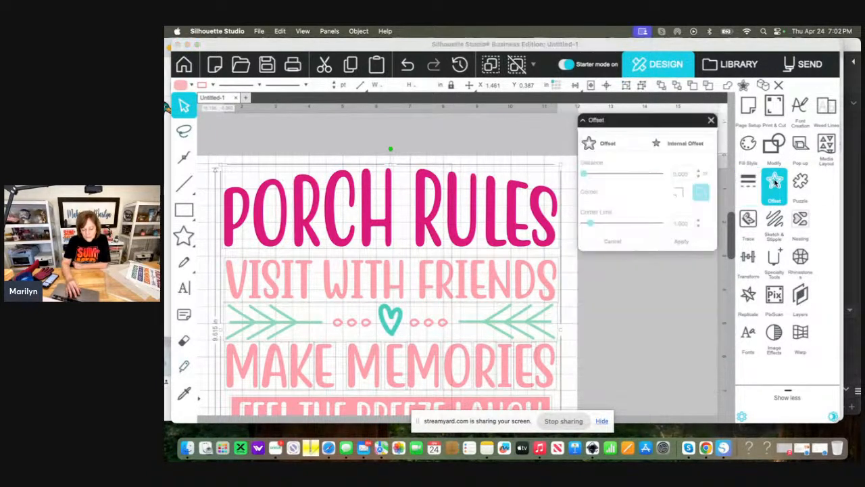
click(605, 148)
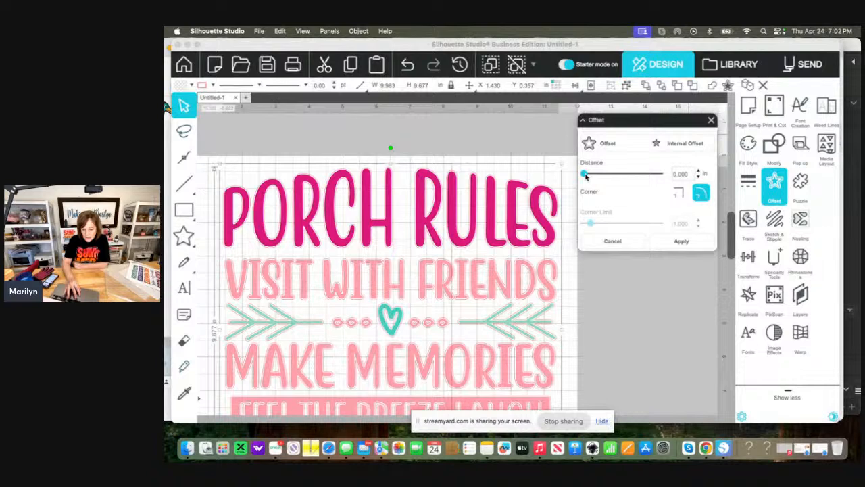
drag(586, 175, 585, 176)
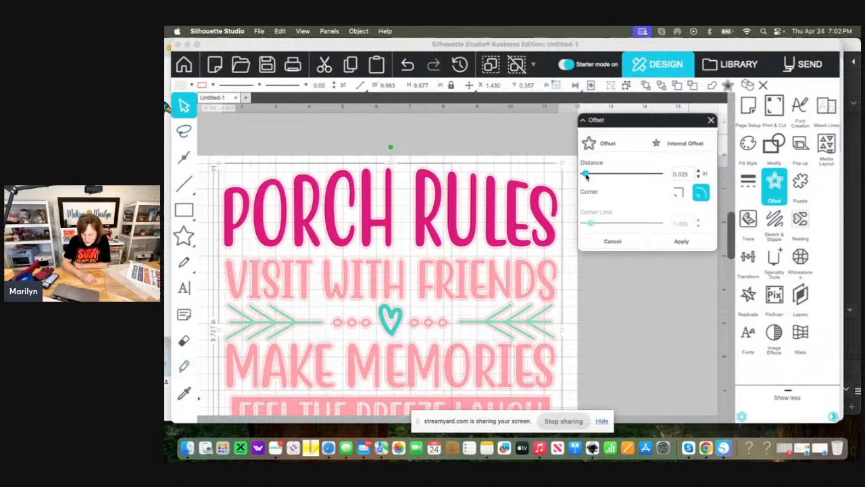
click(683, 243)
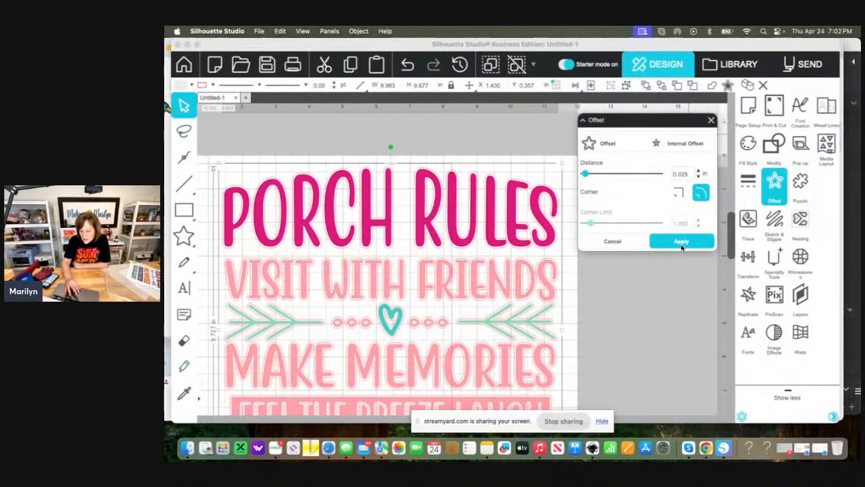
Open the fill settings for the offset around the design, undo the last change, and clear the selection
click(749, 143)
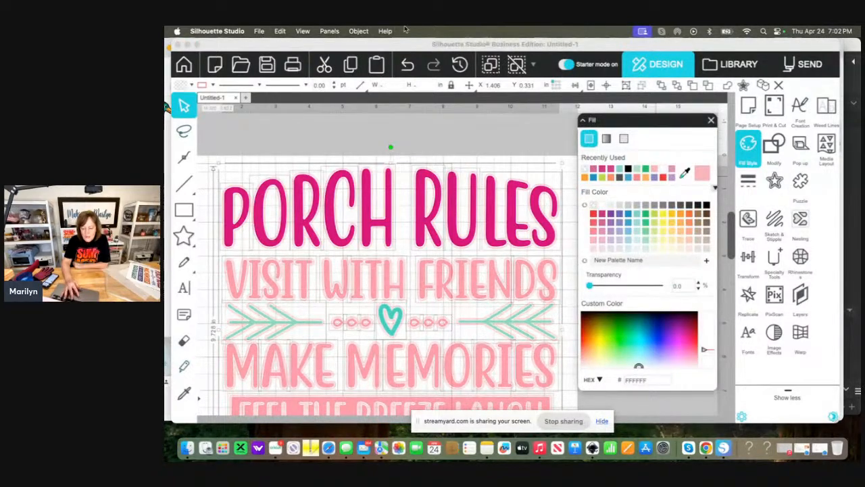
click(404, 118)
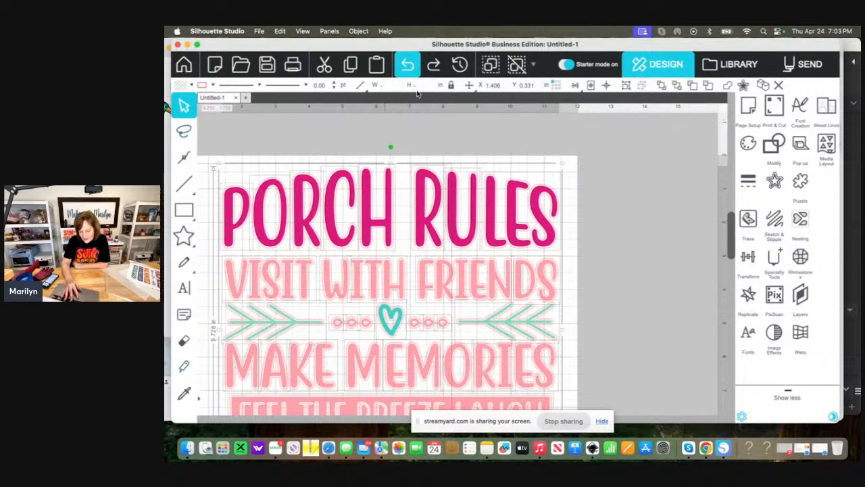
click(653, 245)
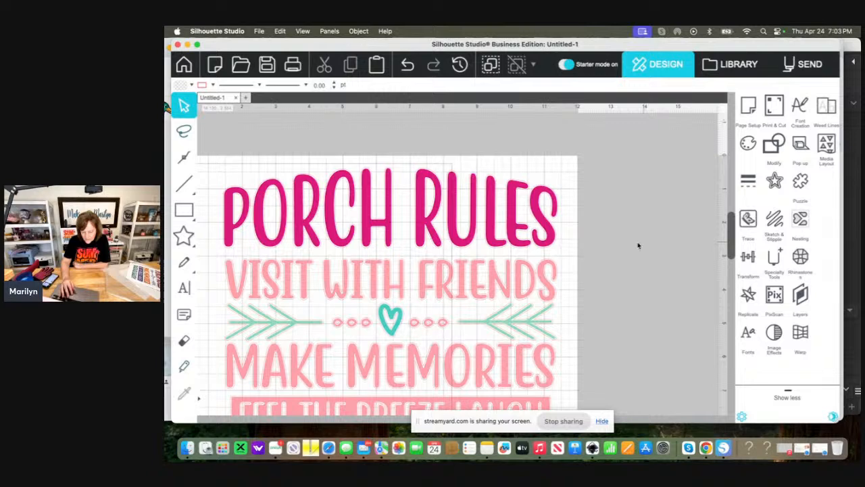
Examine the offset borders around the letters of PORCH RULES and WITH FRIENDS up close
scroll(604, 244, left, 3)
scroll(603, 245, left, 2)
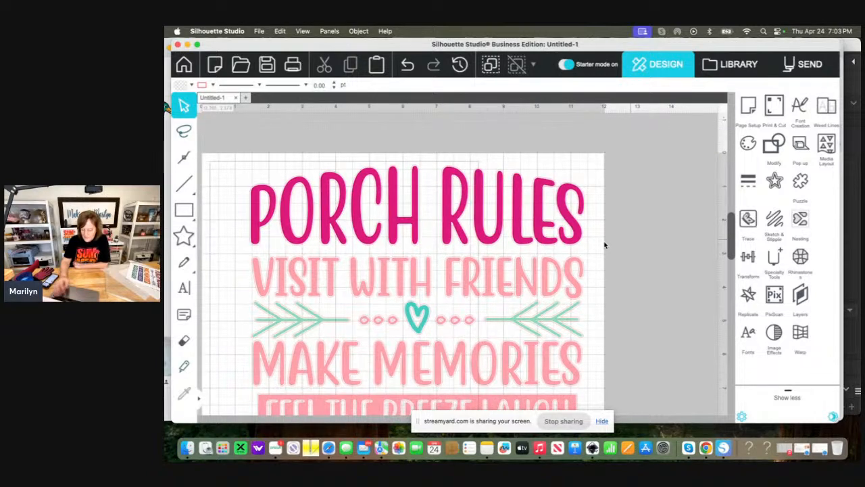
scroll(604, 245, up, 3)
scroll(604, 245, up, 2)
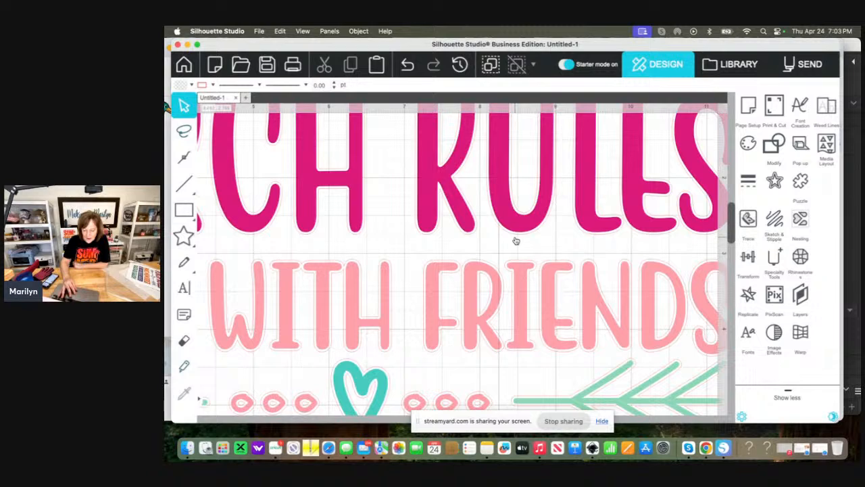
click(516, 240)
click(516, 240)
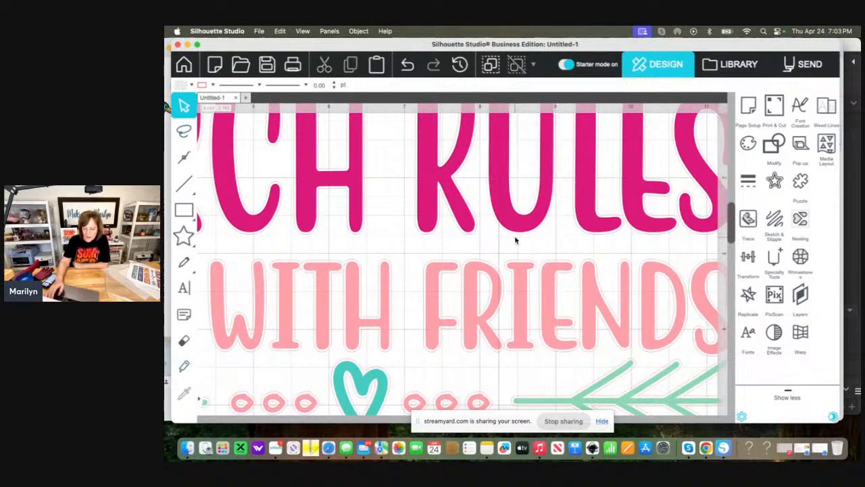
Undo the recent changes, including the one to the offset around the R of RULES, and clear the selection
click(406, 63)
click(403, 63)
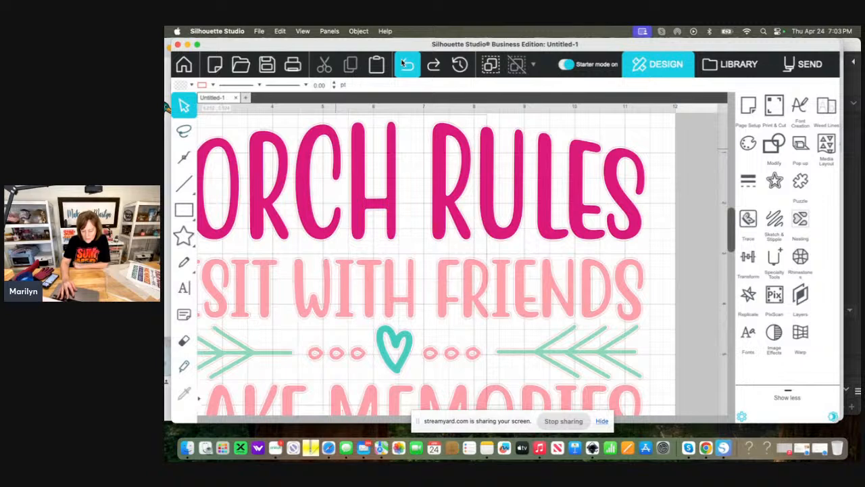
click(403, 63)
click(403, 63)
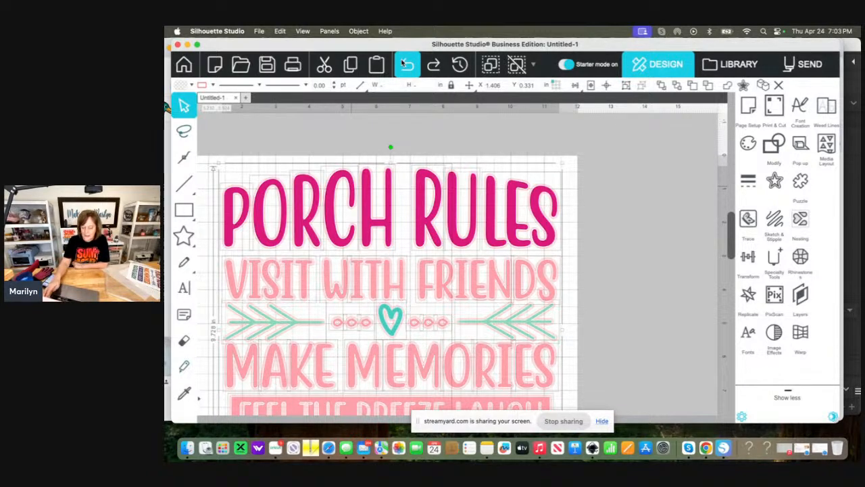
click(403, 62)
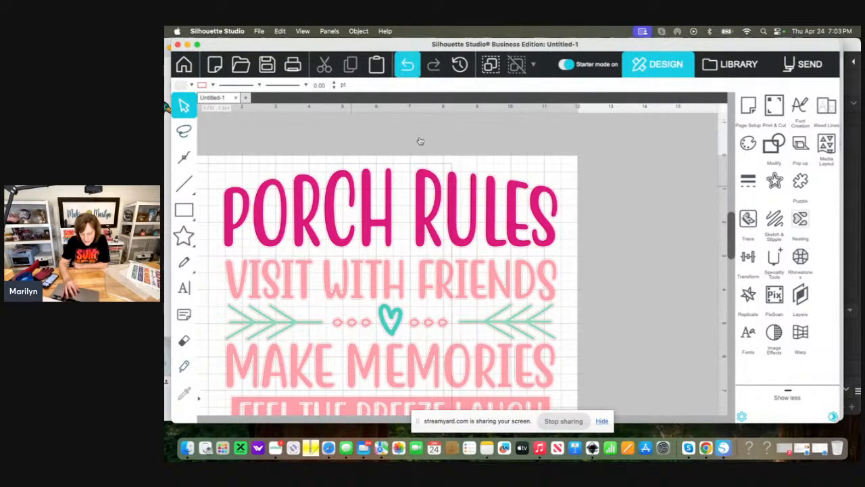
click(443, 253)
click(441, 253)
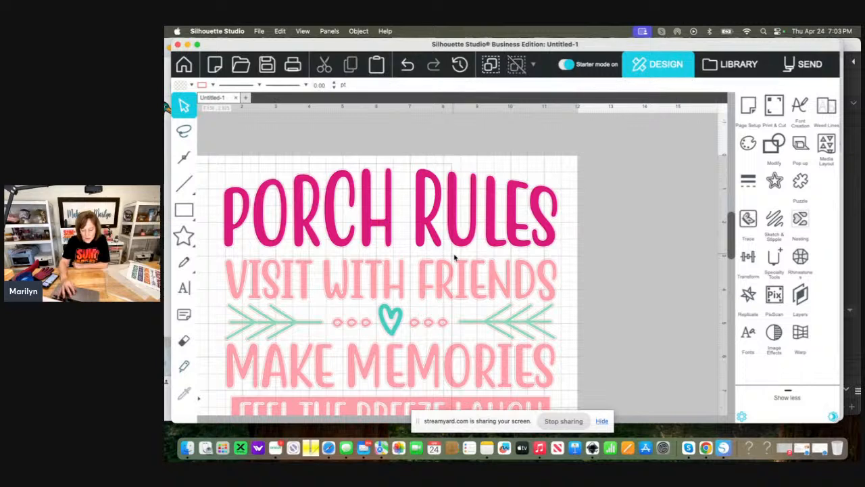
click(408, 72)
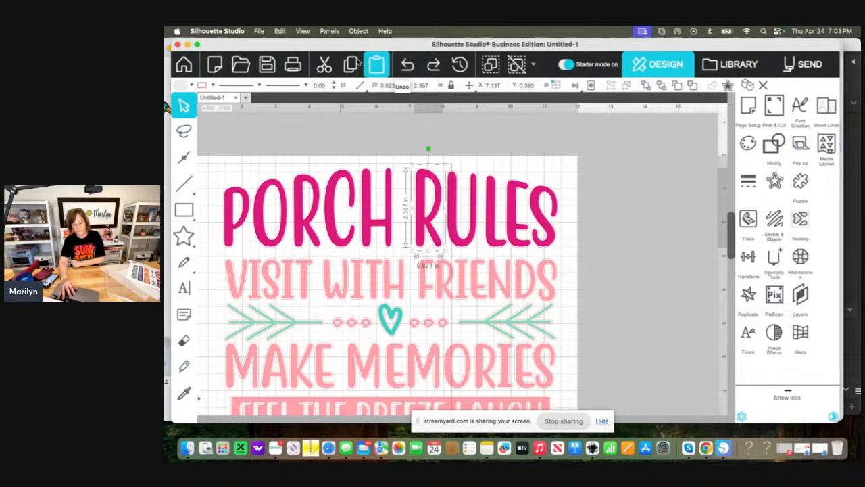
click(409, 64)
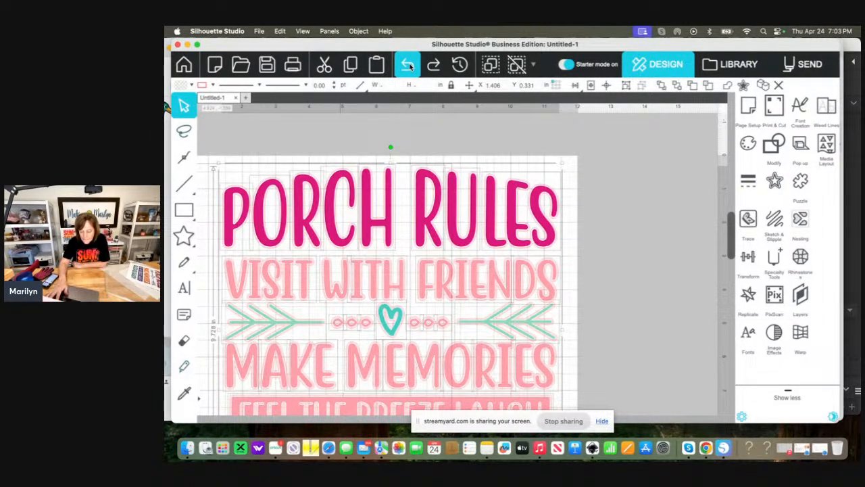
click(408, 65)
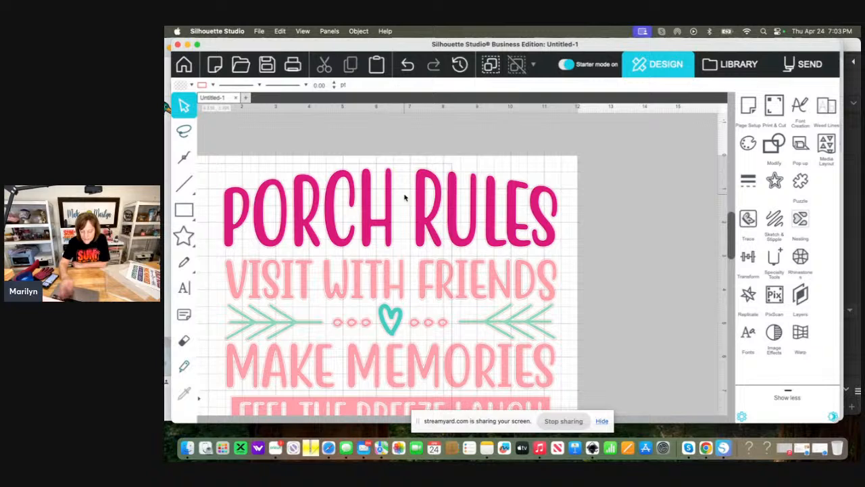
Select the colored artwork in every row from PORCH RULES to TOGETHER ENJOY, including the arrows and heart, and group it
scroll(404, 197, up, 2)
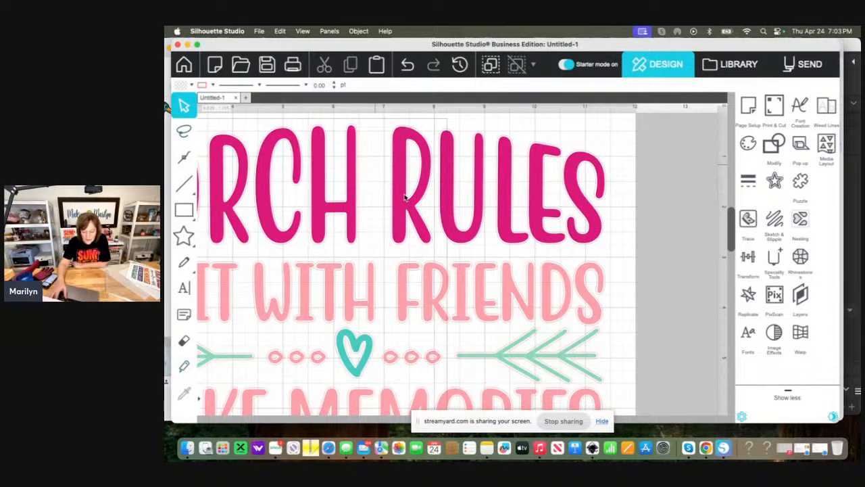
scroll(405, 196, left, 5)
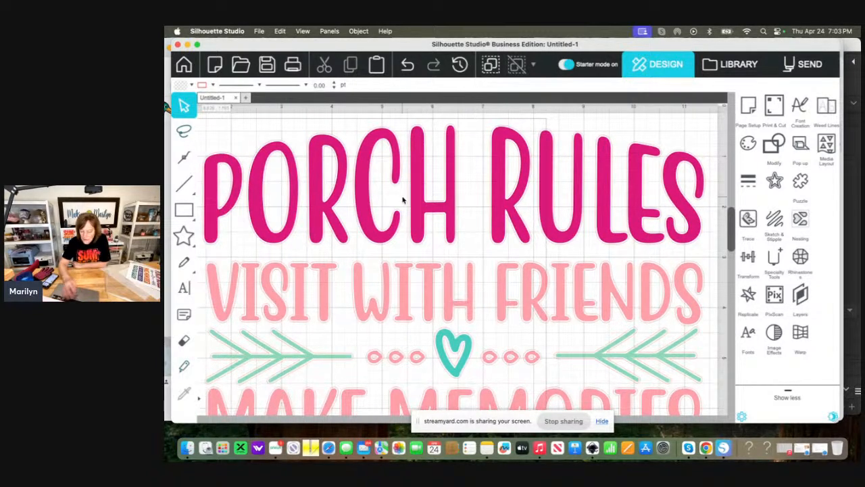
scroll(403, 200, down, 5)
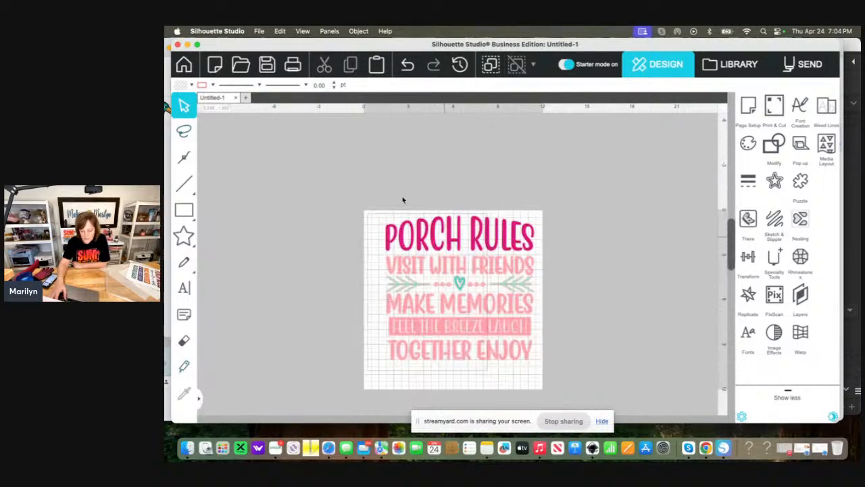
click(420, 235)
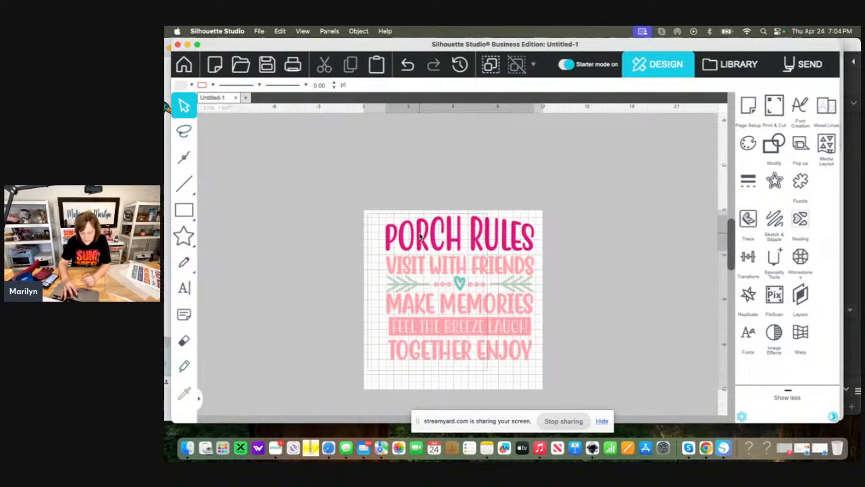
shift+click(432, 271)
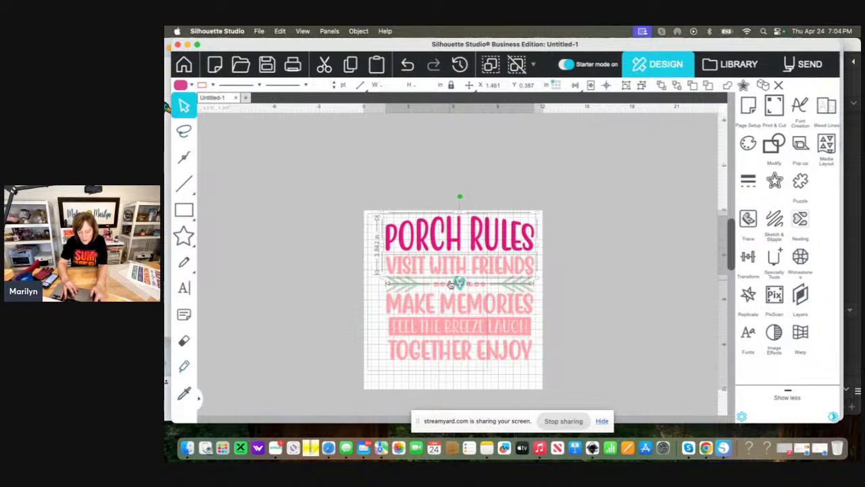
shift+click(422, 288)
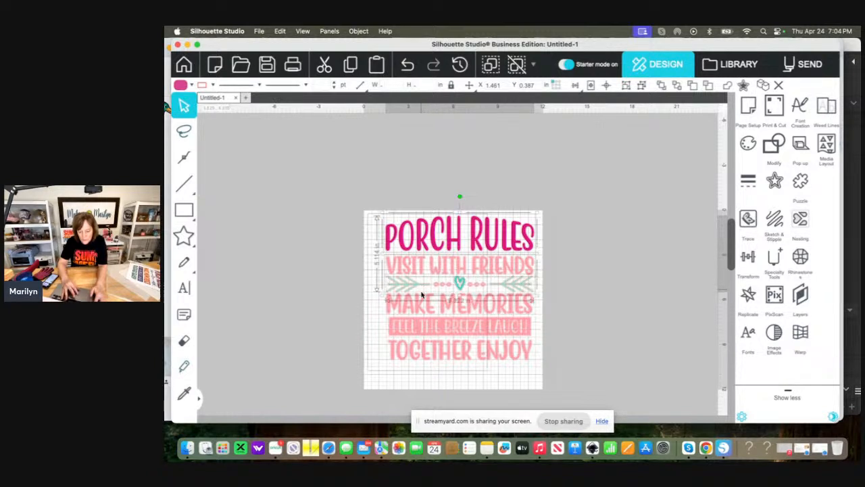
shift+click(418, 309)
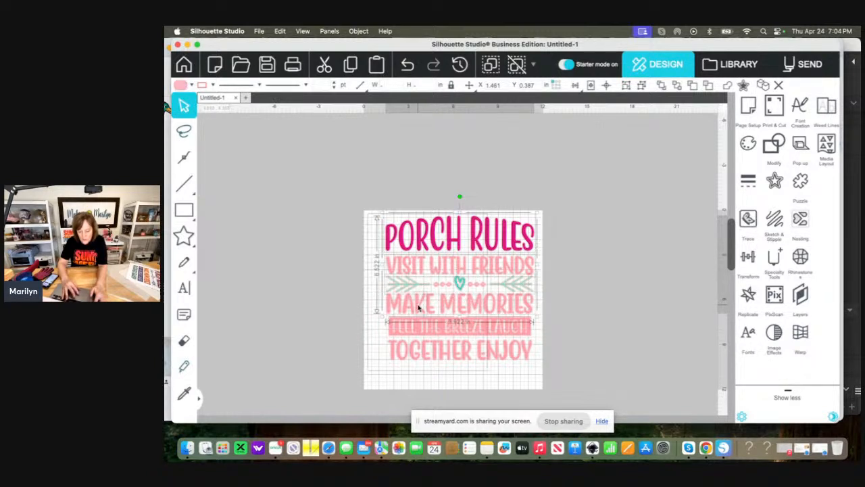
shift+click(442, 334)
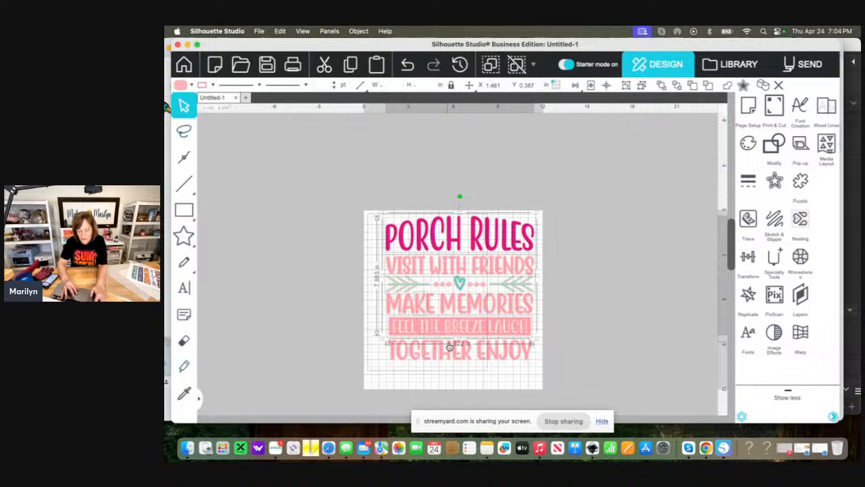
shift+click(464, 354)
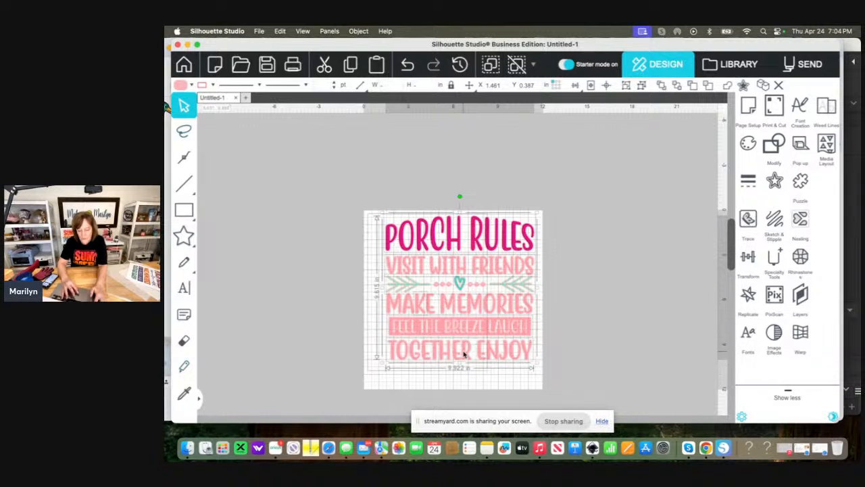
click(359, 31)
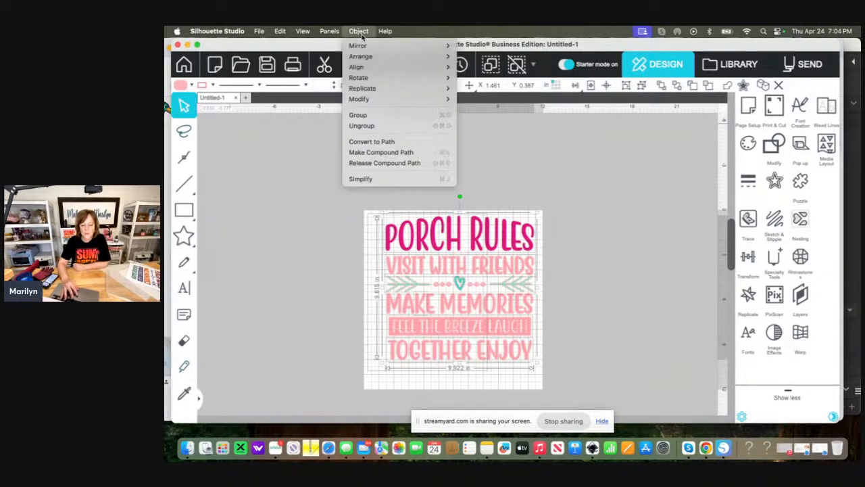
click(358, 115)
Try to move the grouped colored artwork sideways off its offset outlines, and undo the move
drag(449, 231, 359, 236)
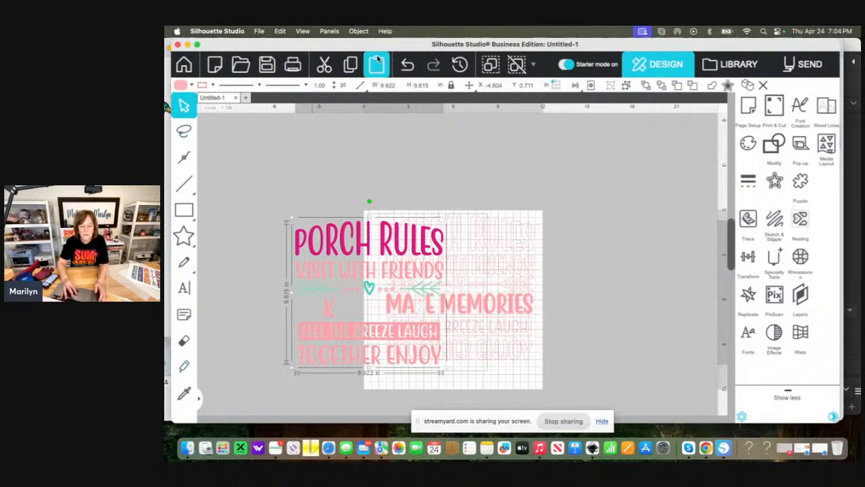
click(407, 63)
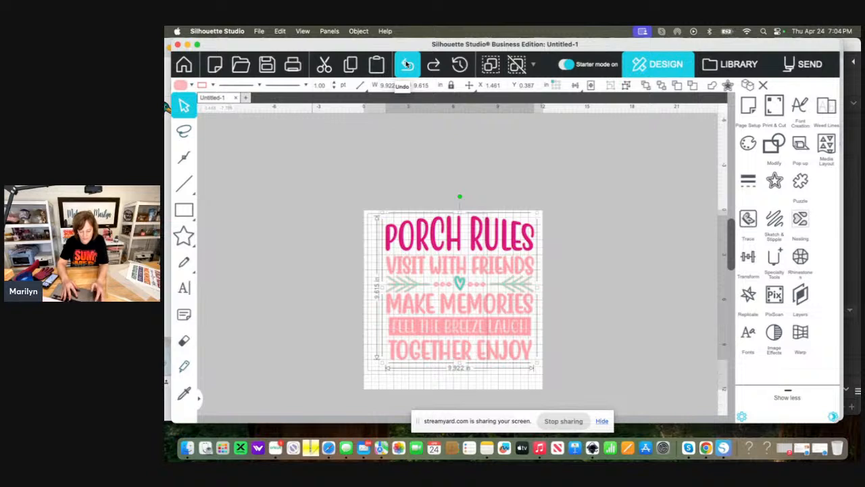
Select the ungrouped letters of MAKE, starting with the A
click(423, 303)
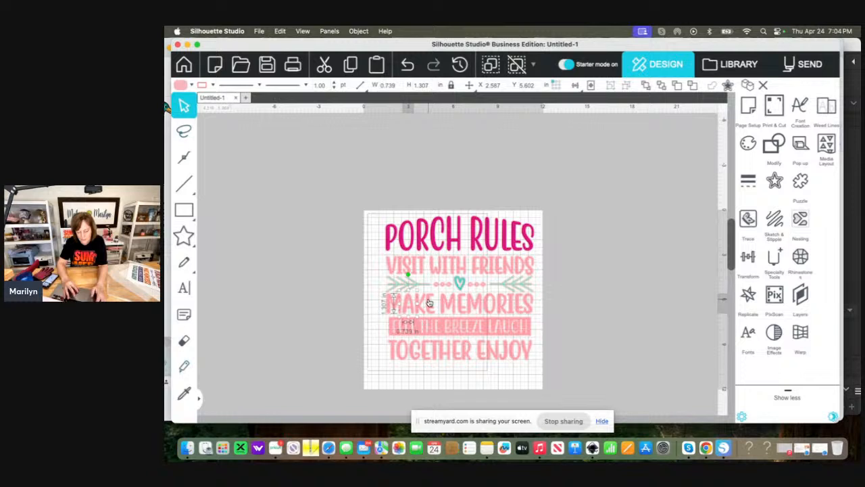
scroll(429, 299, up, 2)
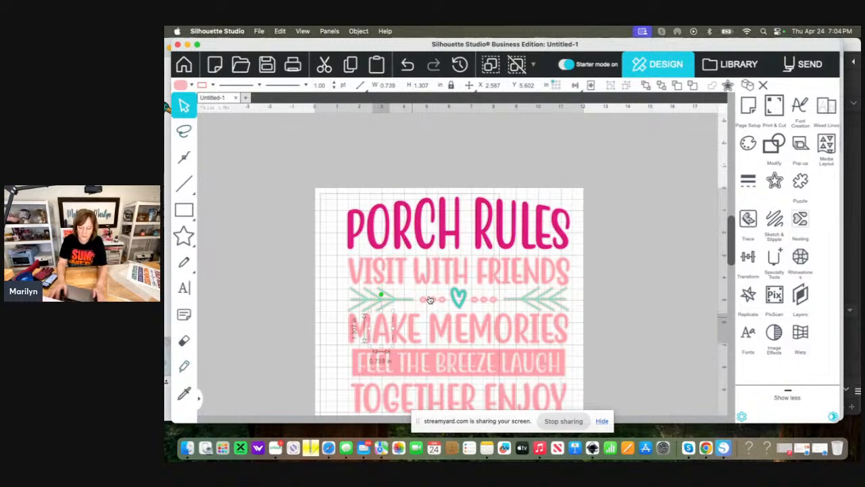
scroll(429, 299, down, 1)
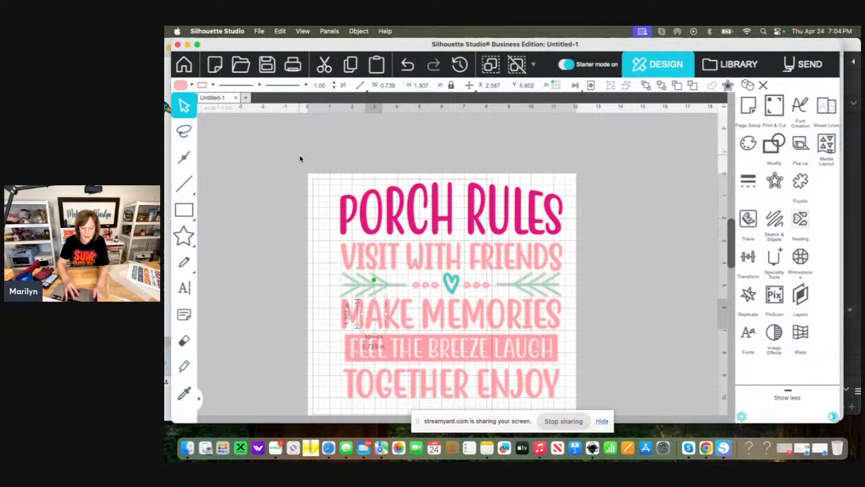
click(429, 250)
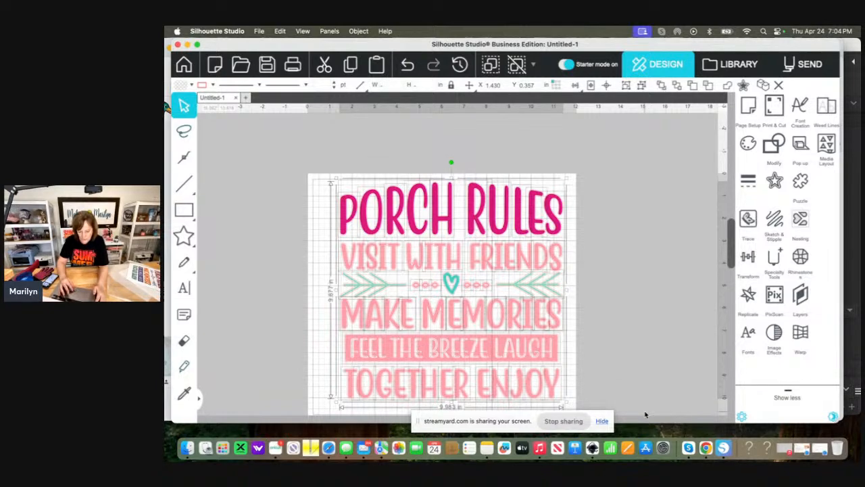
scroll(599, 336, down, 3)
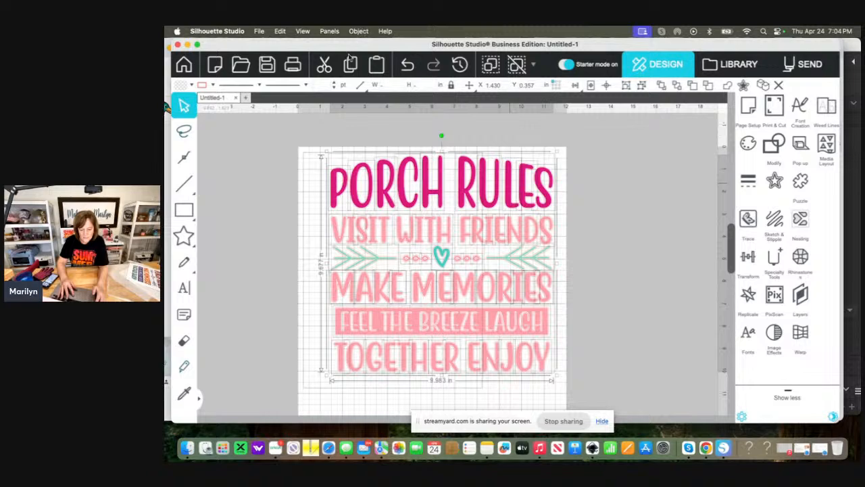
click(324, 164)
key(super+a)
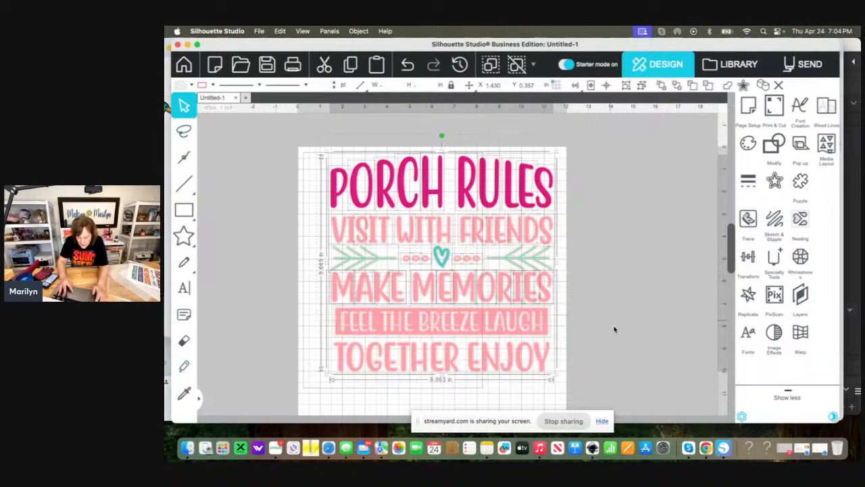
click(636, 385)
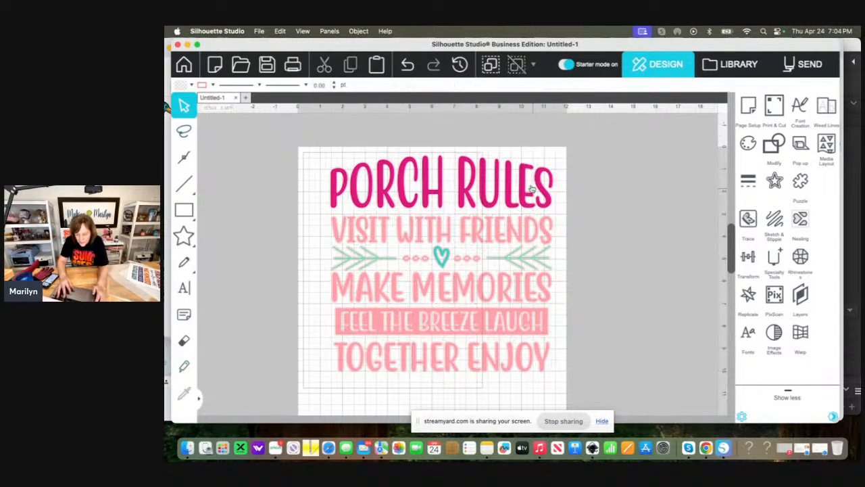
Try moving the grouped design down and to the left off its outline copy, and undo the move
click(483, 193)
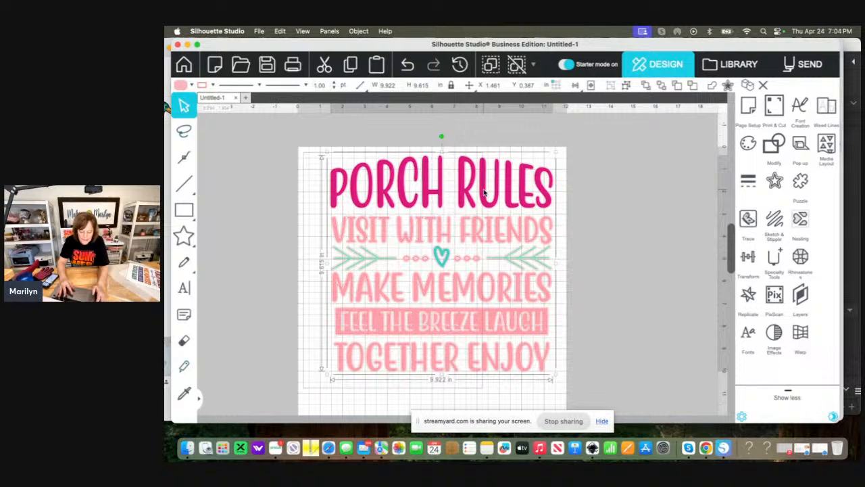
drag(483, 192, 471, 208)
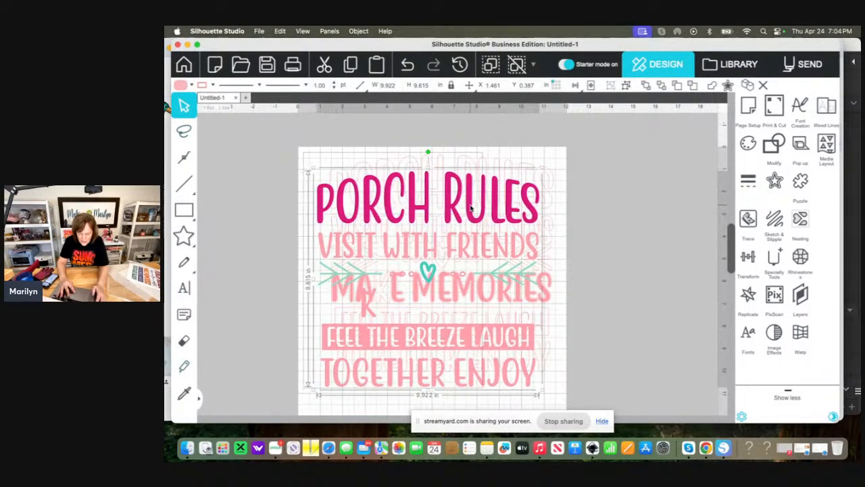
click(407, 65)
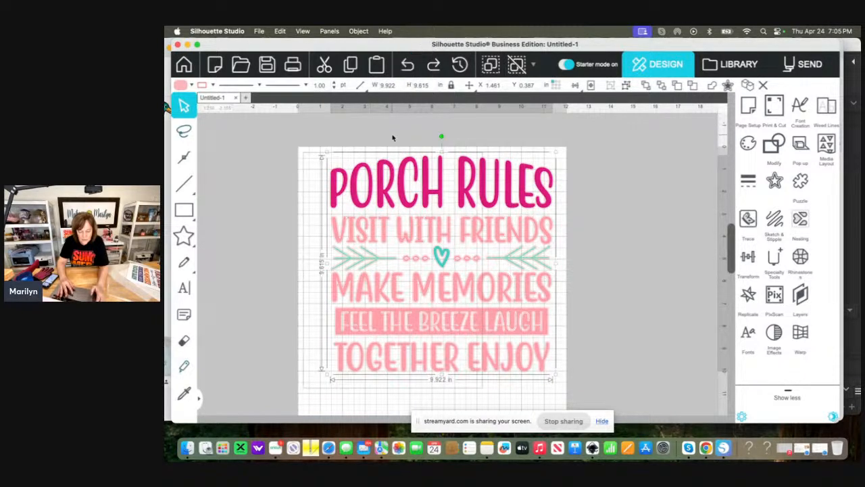
Group the MAKE MEMORIES letters with the rest of the design and move the group off the page's left edge
click(342, 284)
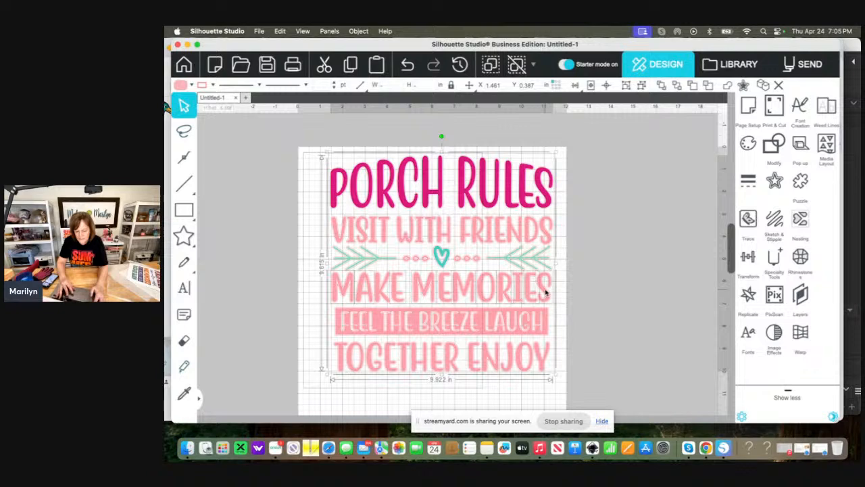
click(358, 32)
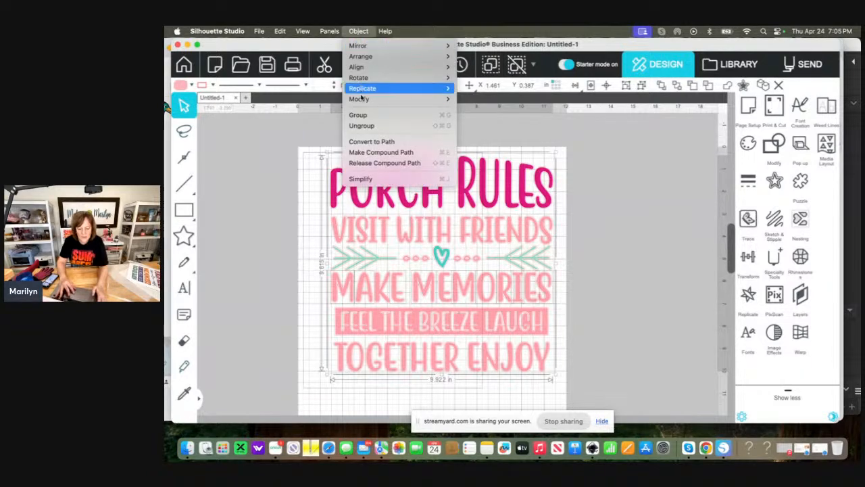
click(363, 114)
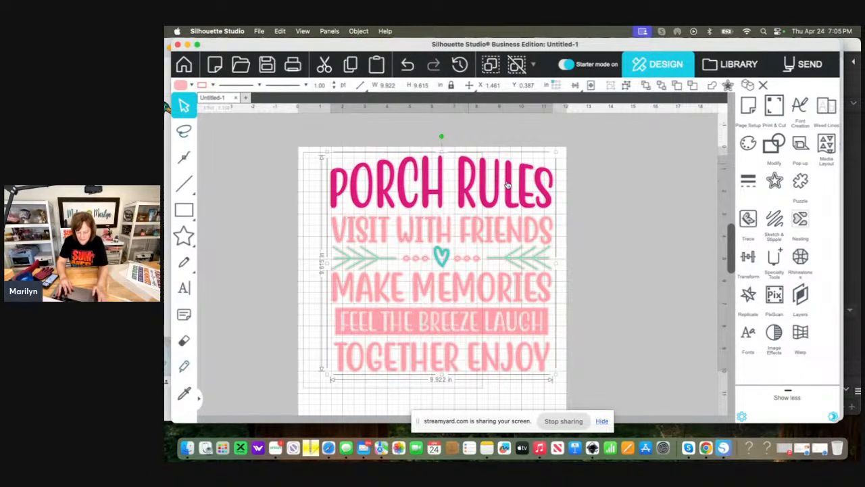
drag(507, 184, 260, 196)
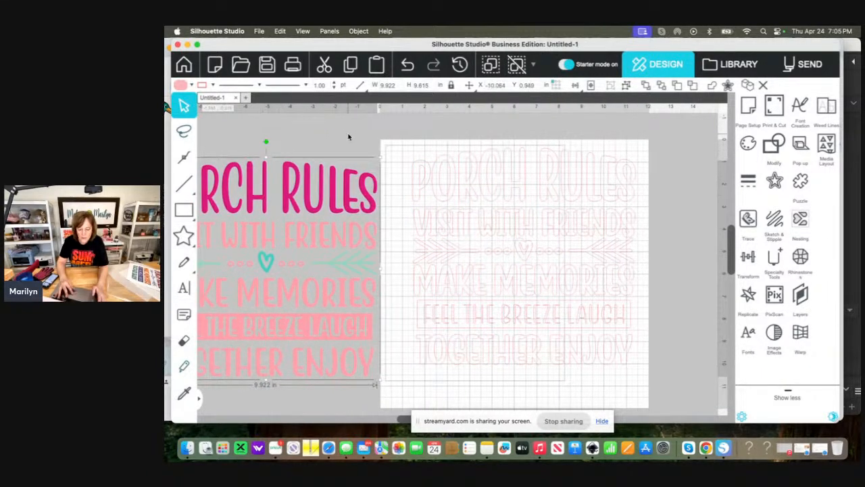
Delete the leftover outline copy from the page and move the grouped design back onto it
drag(399, 133, 666, 390)
key(Delete)
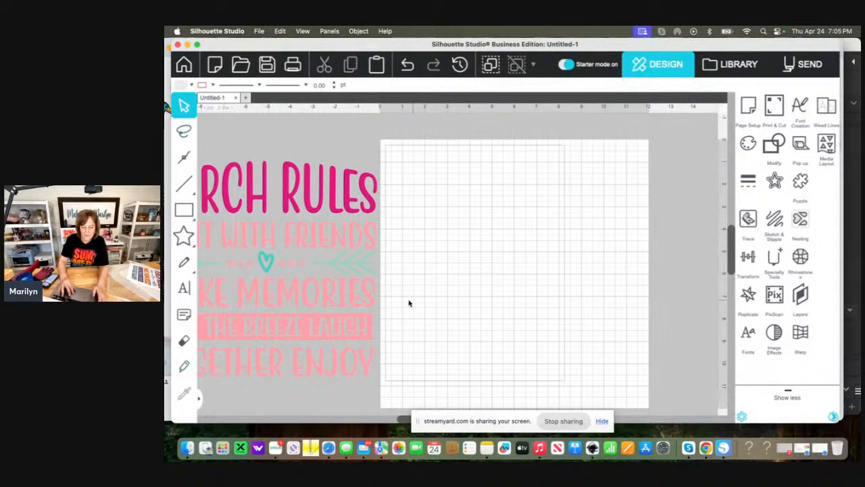
drag(365, 212, 618, 217)
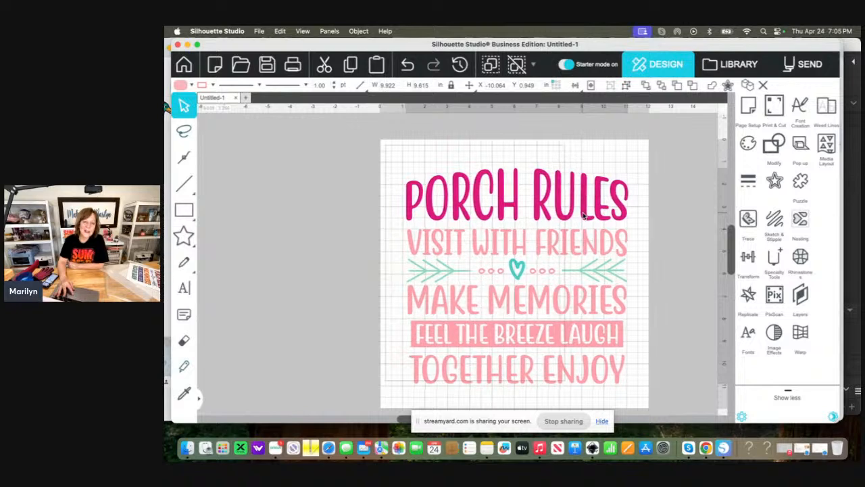
click(586, 215)
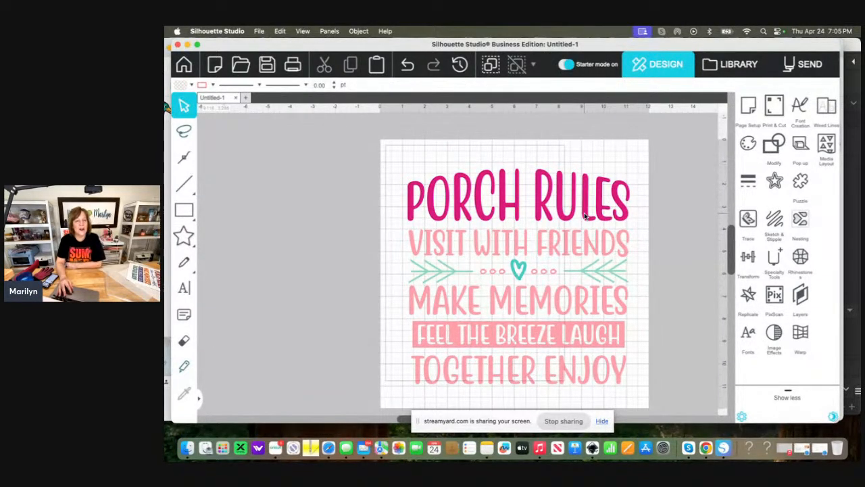
Ungroup the whole design twice to separate its text lines and decorative elements
click(543, 189)
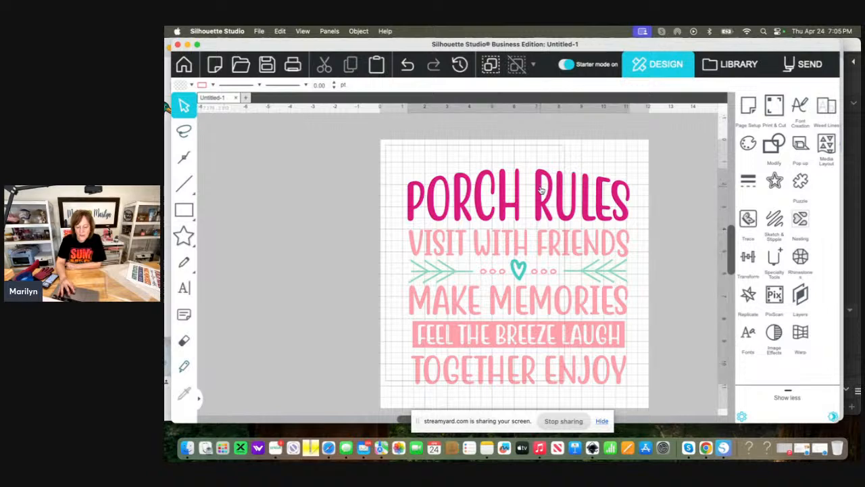
click(361, 32)
click(375, 123)
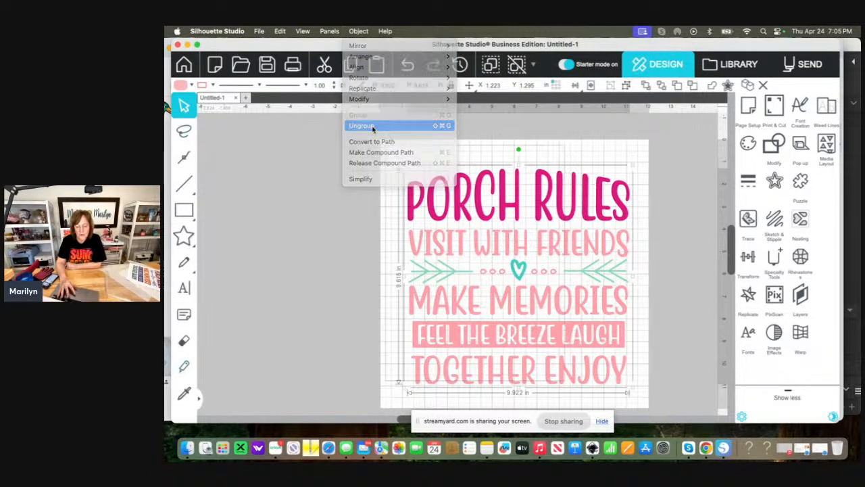
click(408, 135)
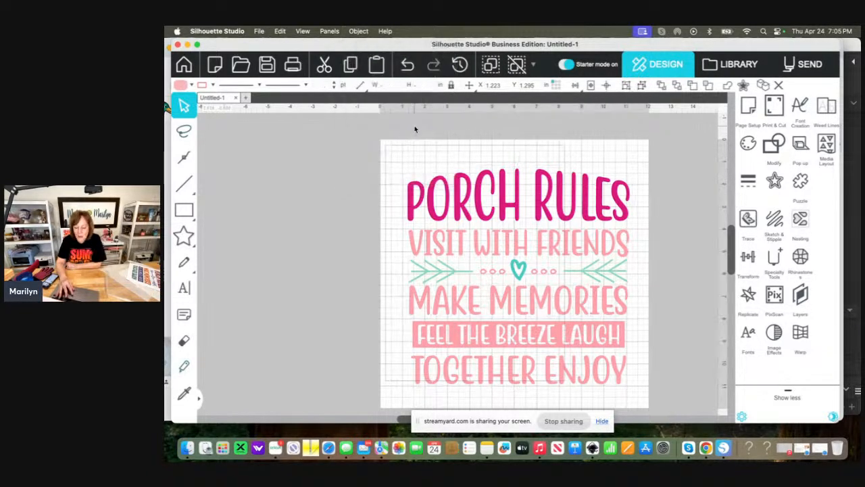
click(431, 208)
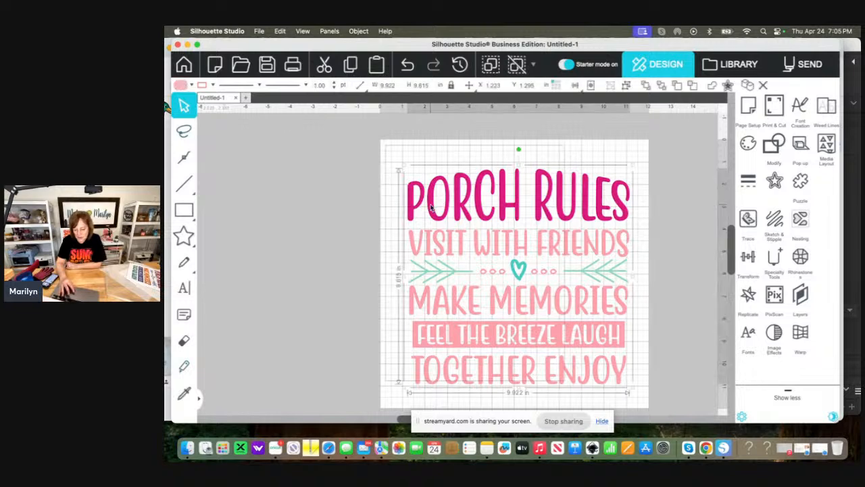
click(361, 32)
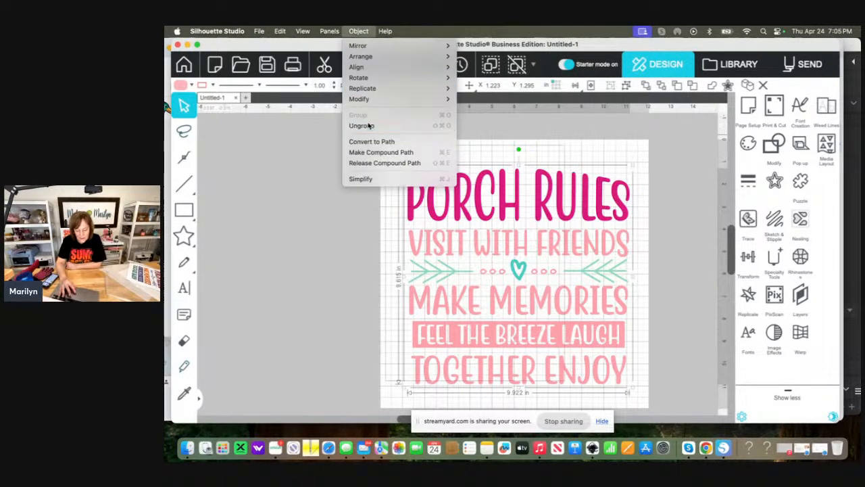
click(369, 126)
click(384, 174)
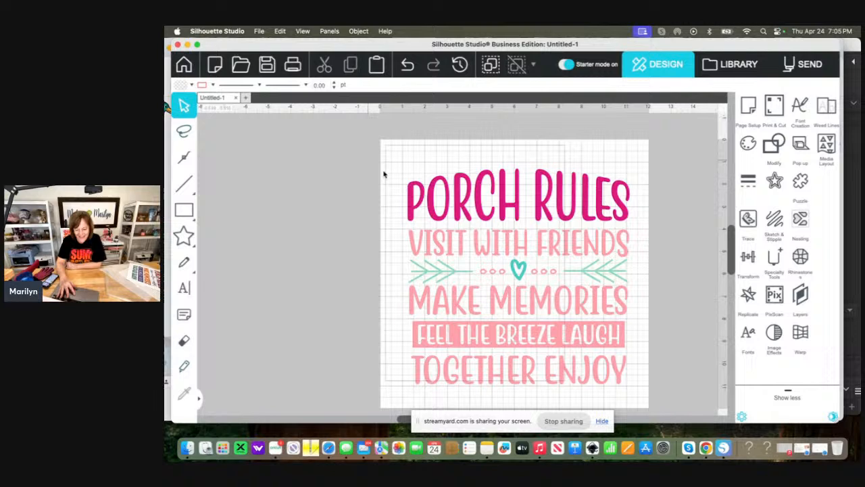
Create an outward offset around the PORCH RULES text at a distance of 0.035 in with rounded corners
click(428, 203)
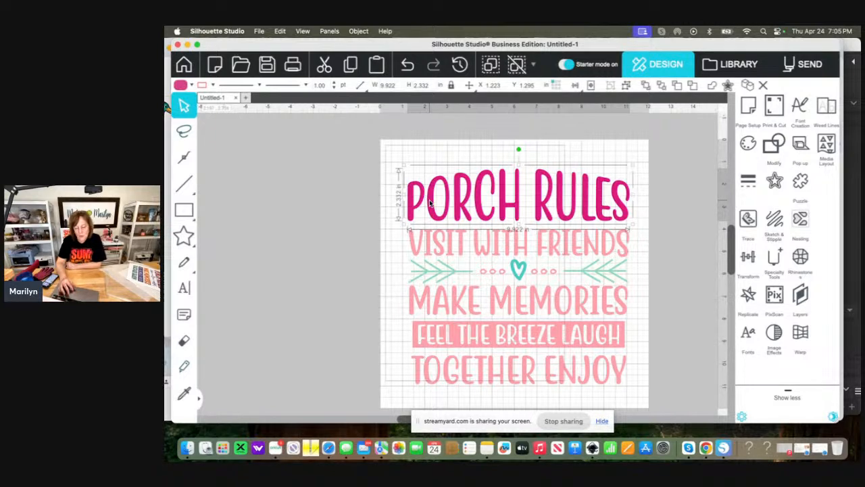
click(775, 179)
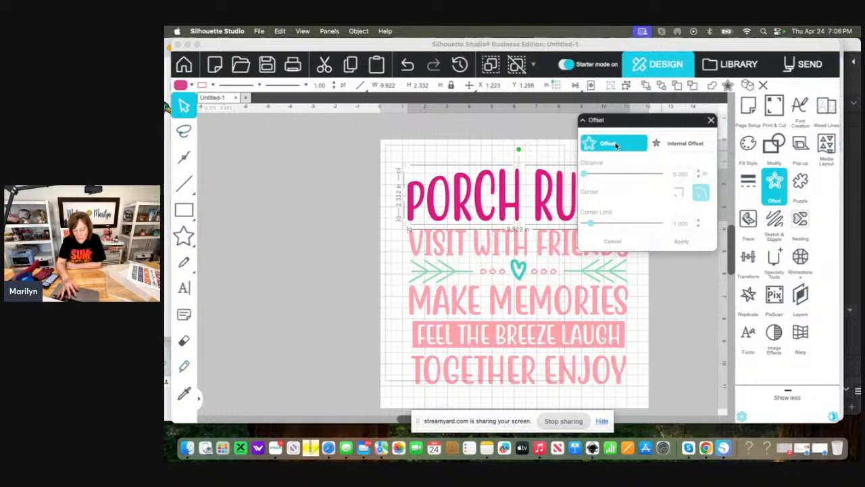
click(635, 148)
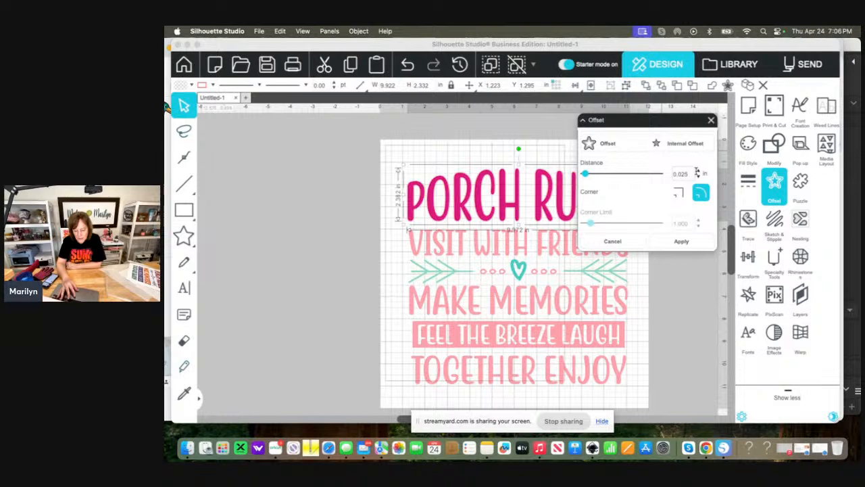
click(696, 173)
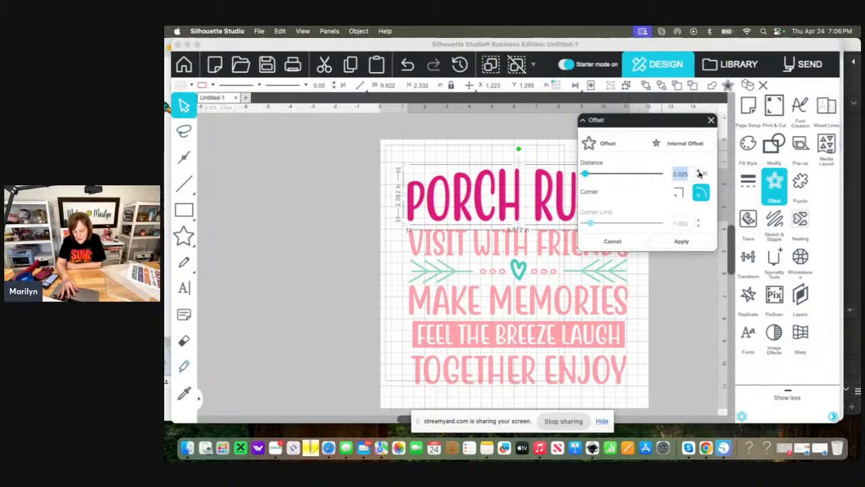
click(699, 170)
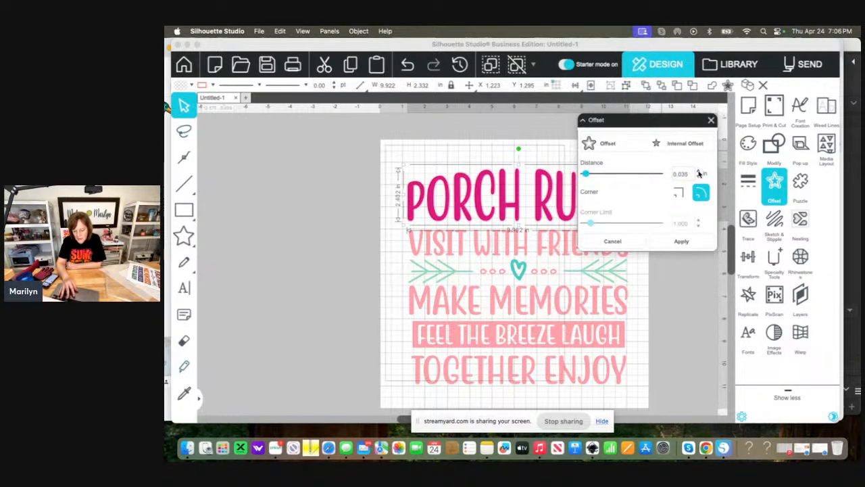
click(682, 241)
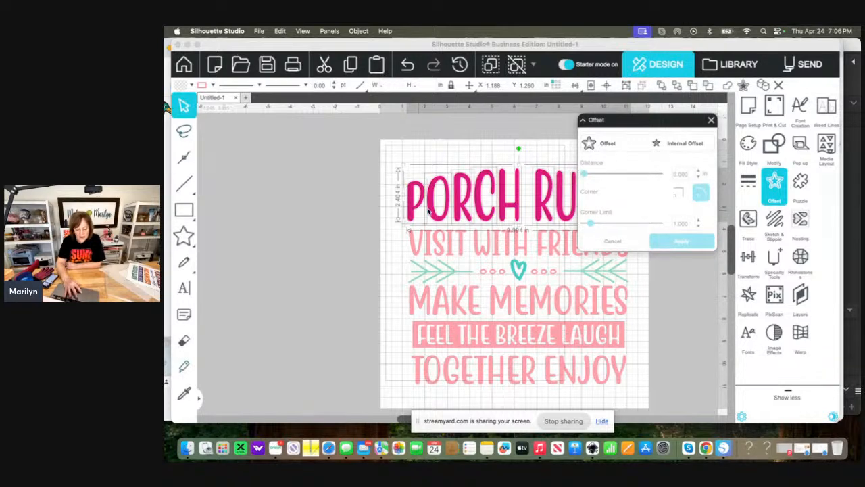
Group the offset shapes around PORCH RULES and fill them with dark gray 404040
click(353, 32)
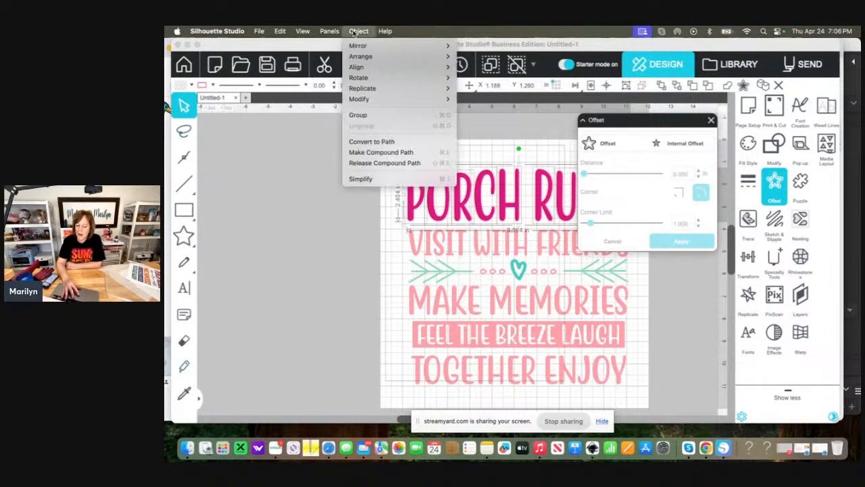
click(368, 117)
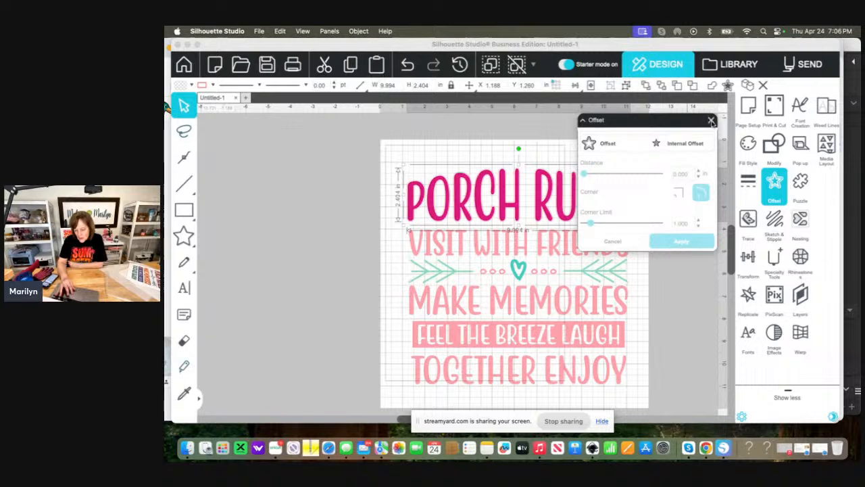
click(749, 144)
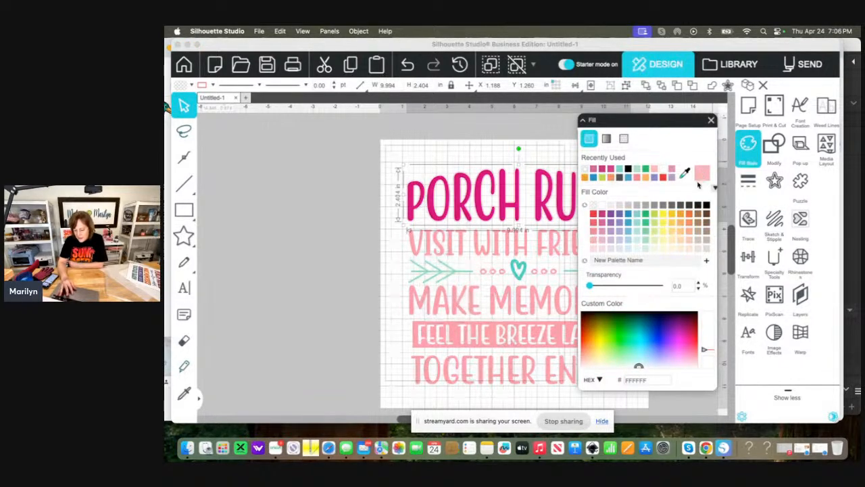
click(681, 206)
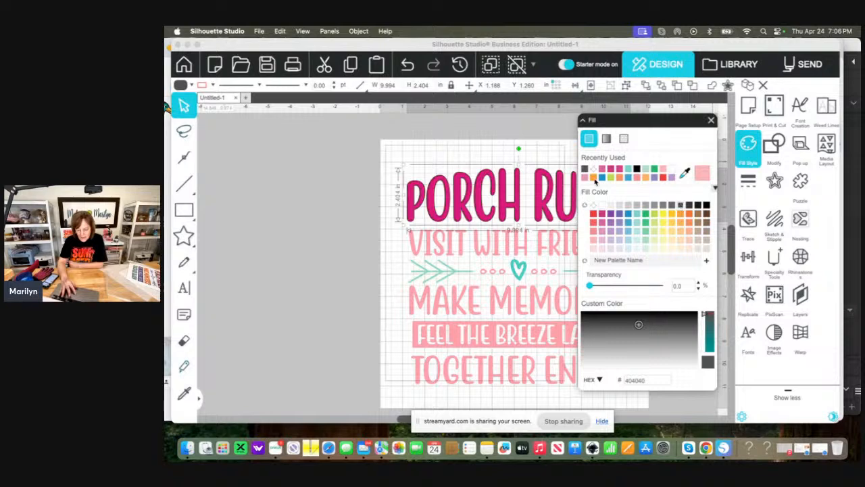
click(711, 121)
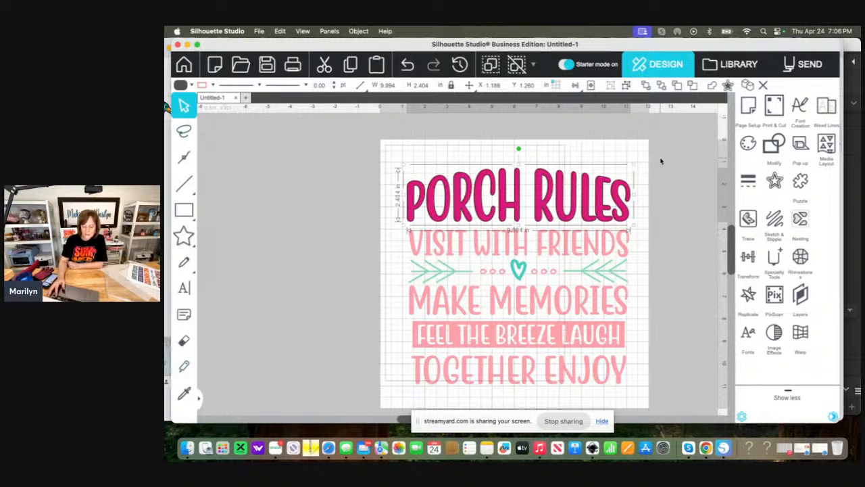
Nudge the dark gray offset group upward to Y 1.130 in to form a shadow behind PORCH RULES
key(Up)
key(Up)
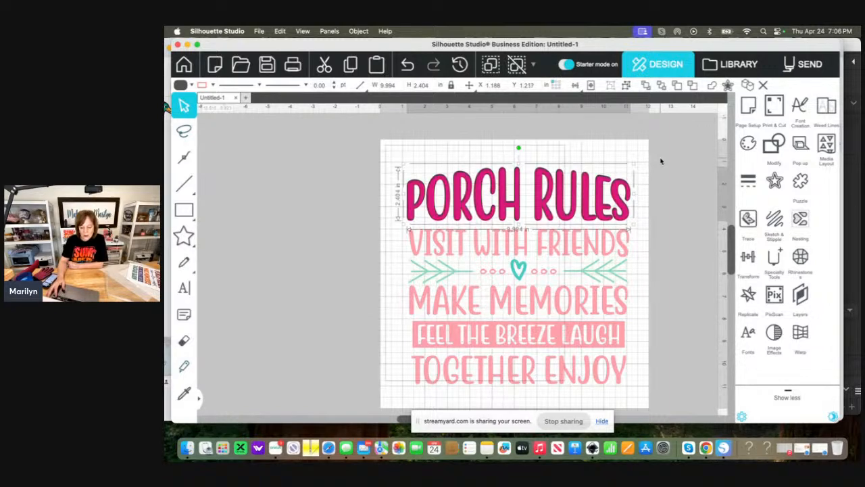
key(Up)
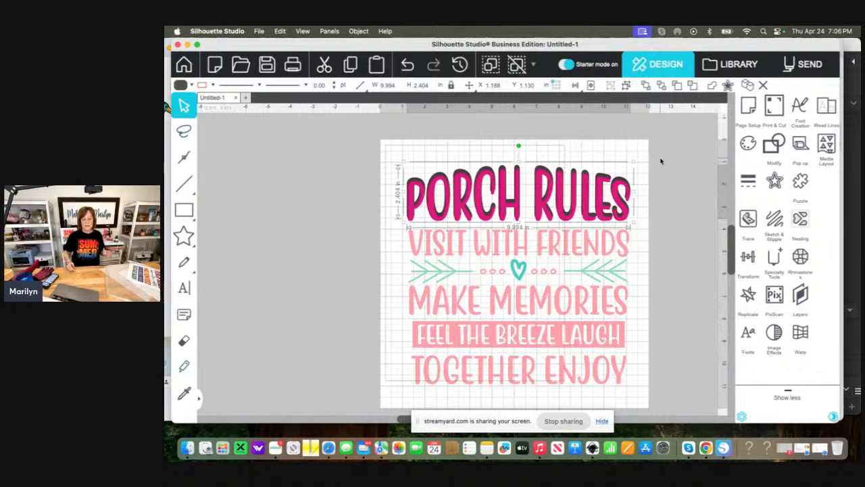
Fill the VISIT WITH FRIENDS line with blue 1B7CB7
click(682, 218)
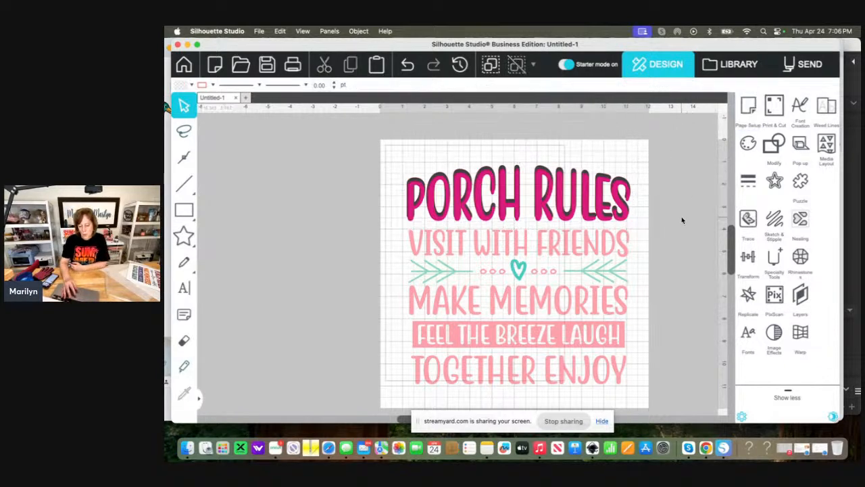
click(591, 246)
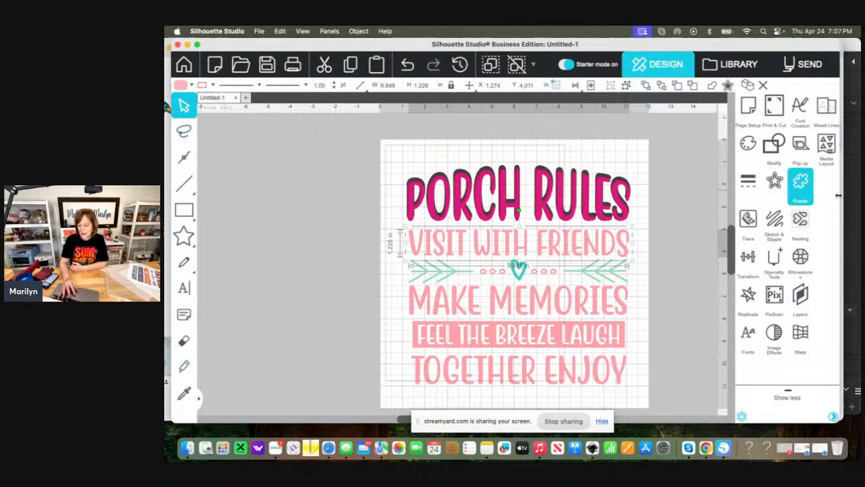
click(748, 143)
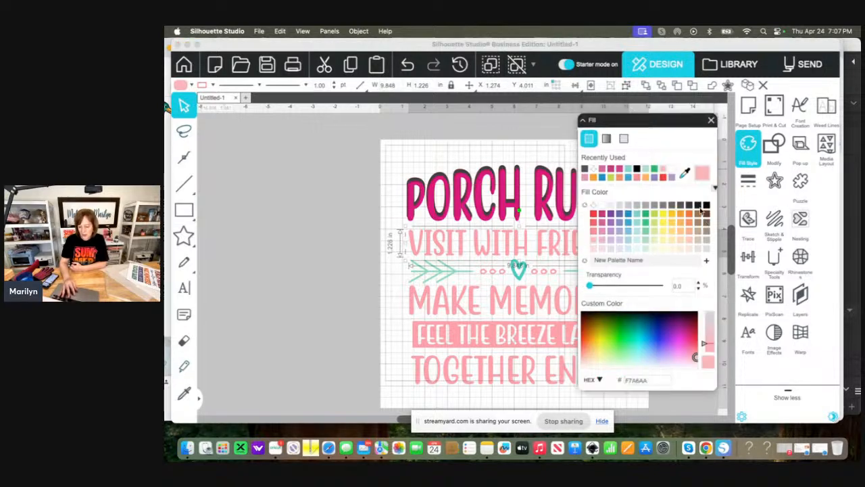
click(629, 215)
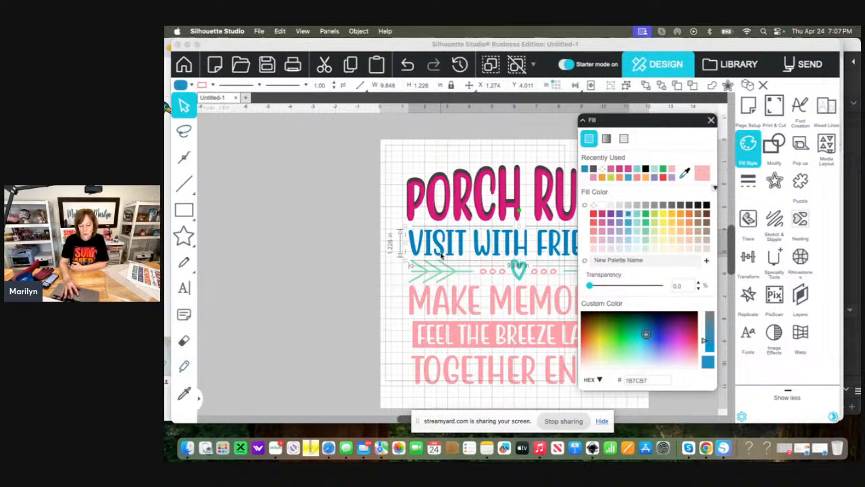
click(390, 285)
Scale the arrows-and-heart divider down proportionally to about 8.99 in wide and recenter it under VISIT WITH FRIENDS
click(518, 277)
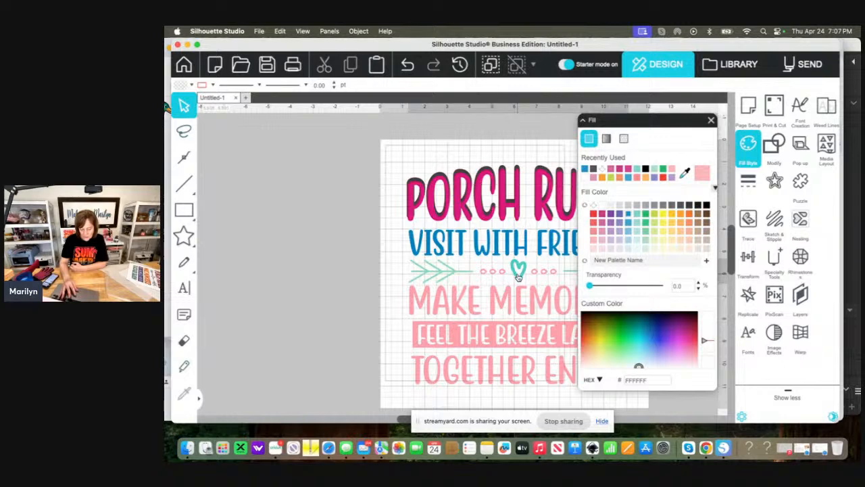
click(711, 120)
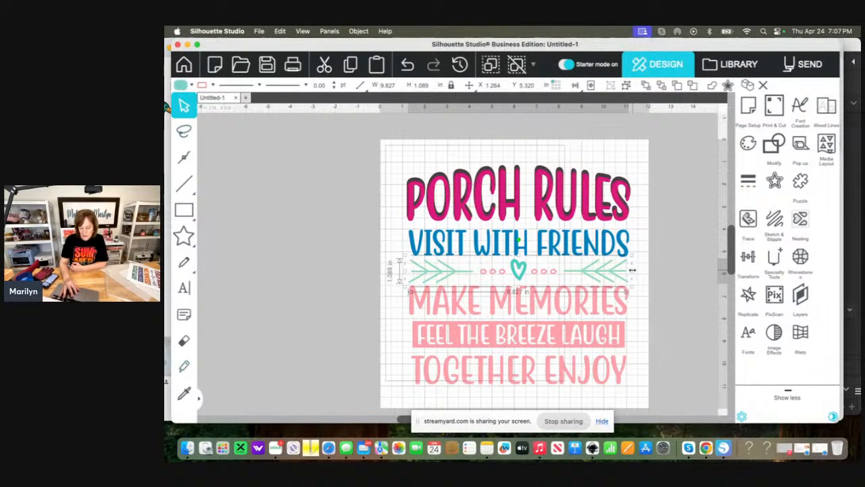
drag(632, 270, 615, 267)
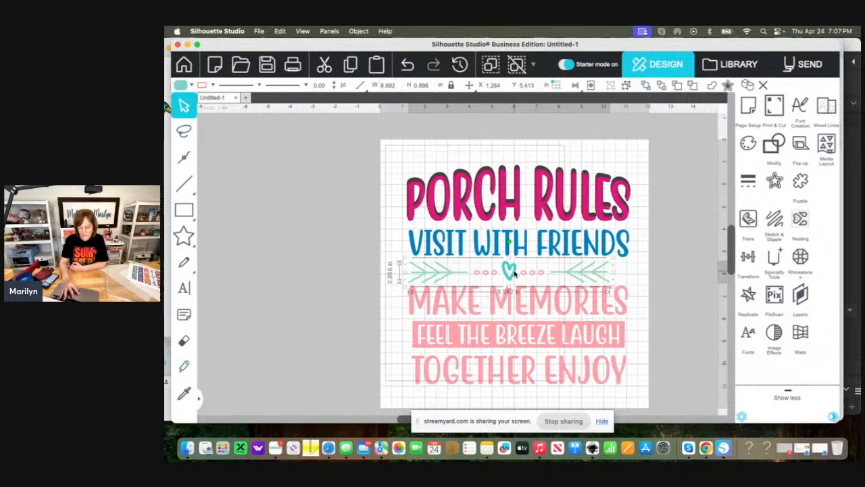
drag(512, 272, 525, 274)
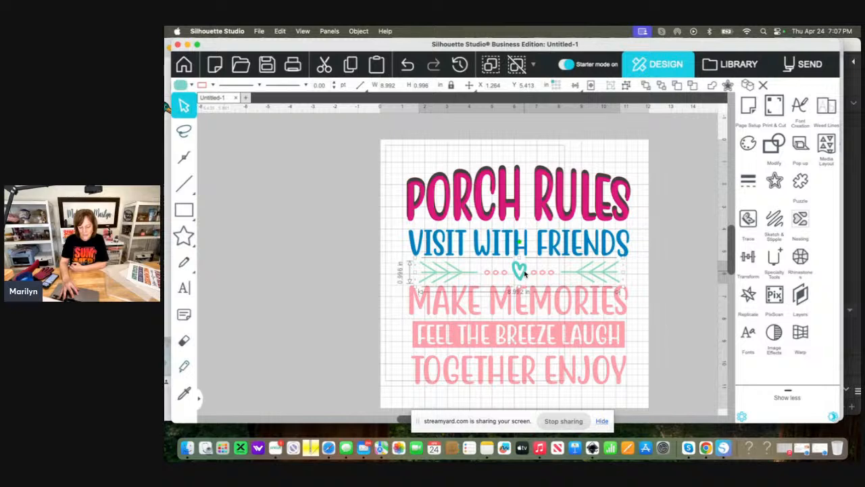
Fill the arrows-and-heart divider with golden yellow FDBA1B
click(747, 142)
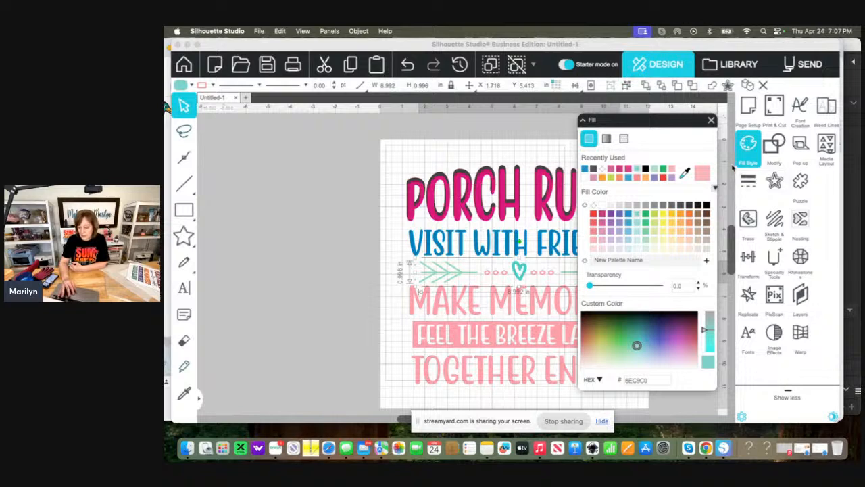
click(671, 216)
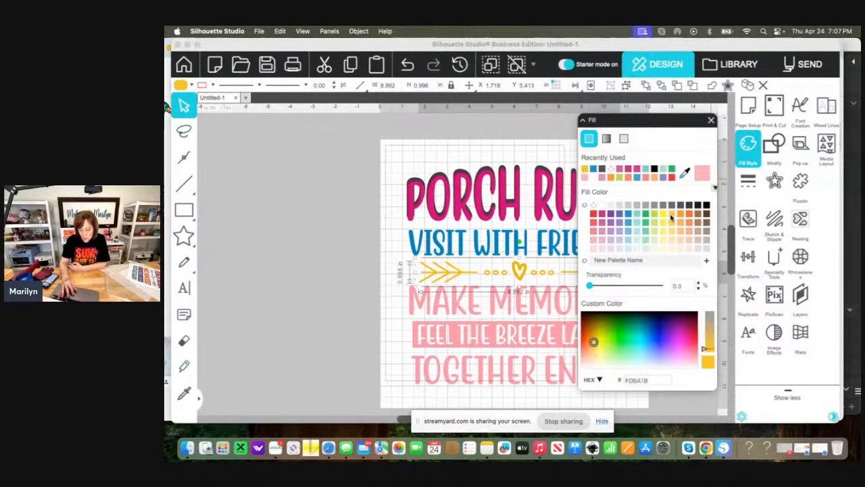
Darken the VISIT WITH FRIENDS fill to a slightly deeper custom blue
click(461, 241)
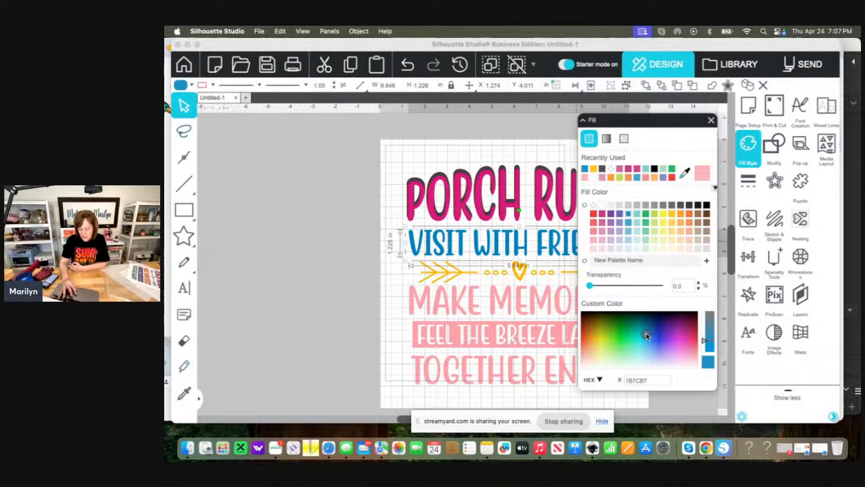
drag(646, 335, 647, 330)
click(333, 324)
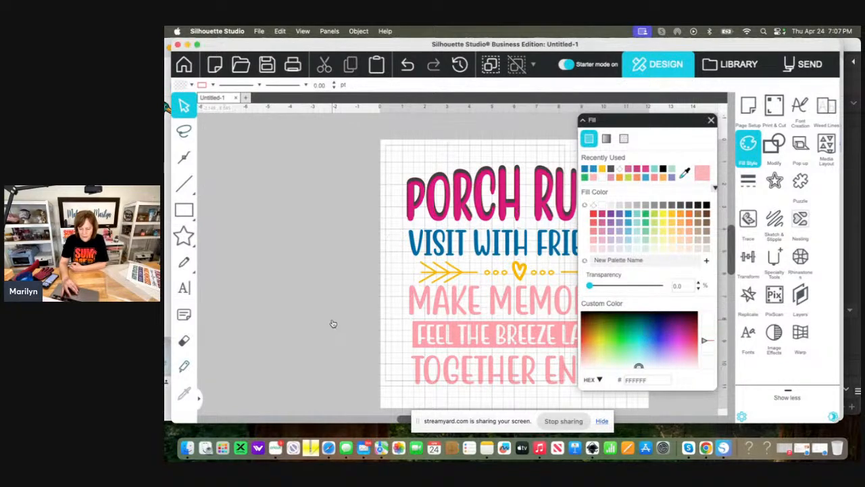
Group all the MAKE MEMORIES letters and fill them with purple 8758A4
scroll(332, 322, right, 5)
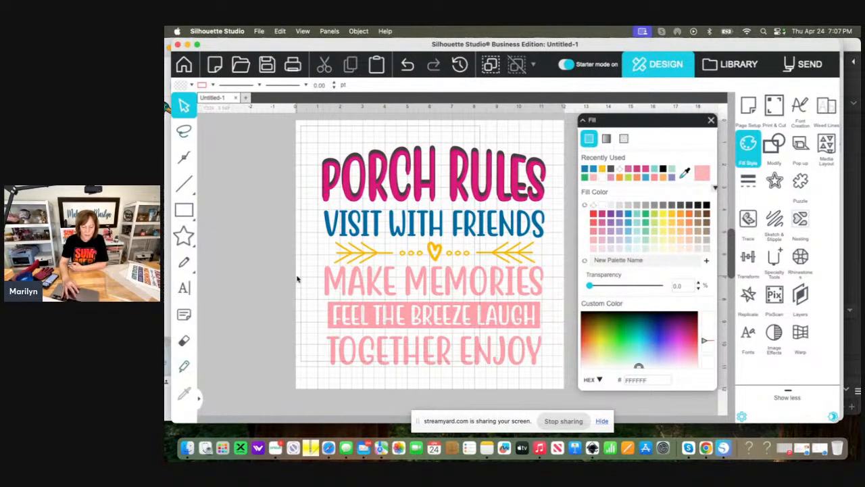
click(325, 287)
drag(495, 283, 550, 287)
click(357, 30)
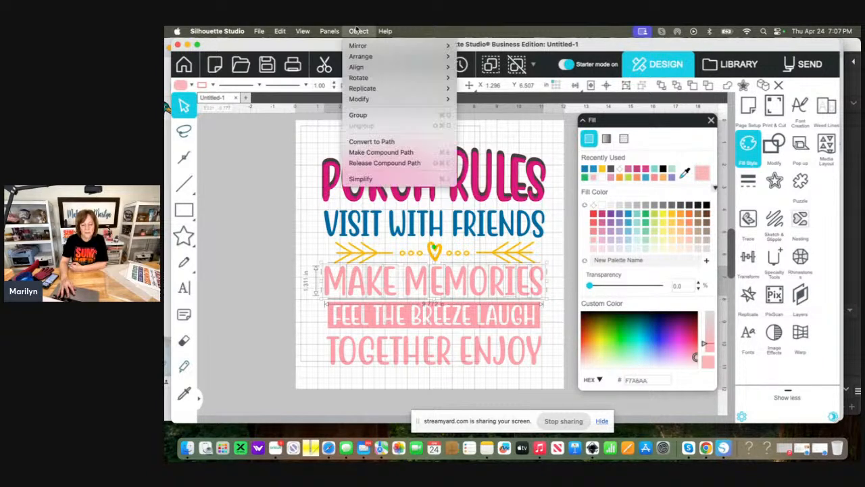
click(365, 115)
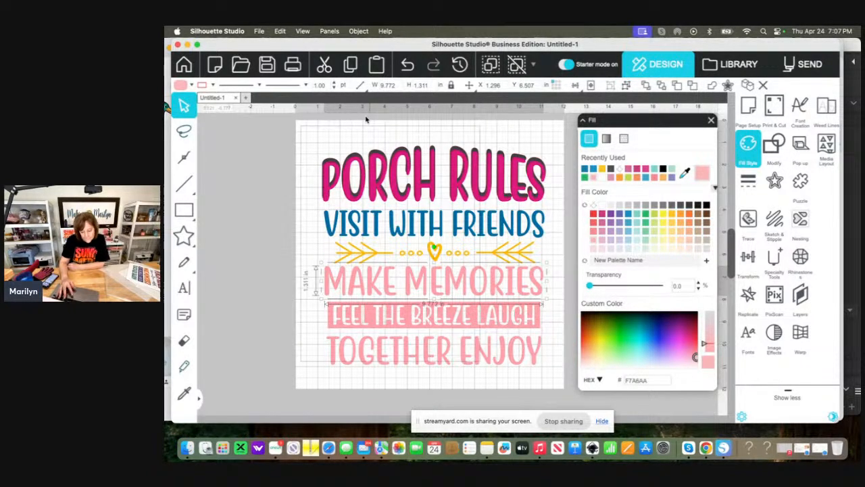
click(610, 225)
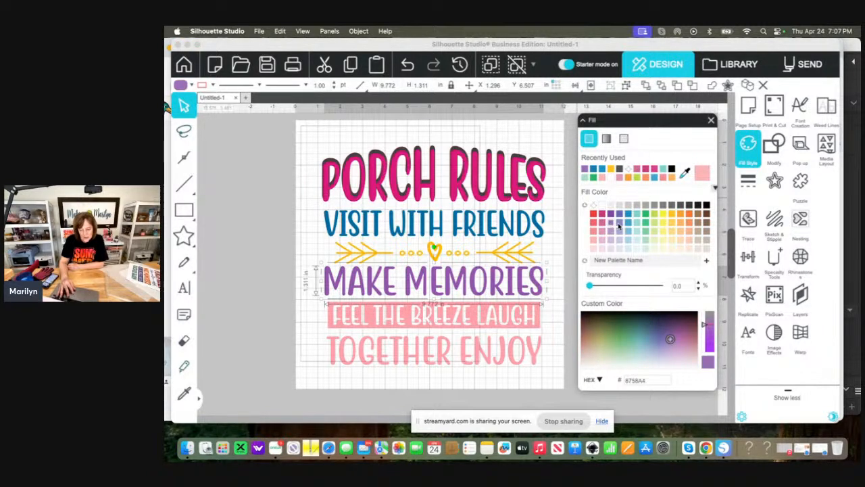
Fill the FEEL THE BREEZE LAUGH banner with pink C75187 and try teal 6EC9C0, then lime green B0D23E on TOGETHER ENJOY
click(536, 319)
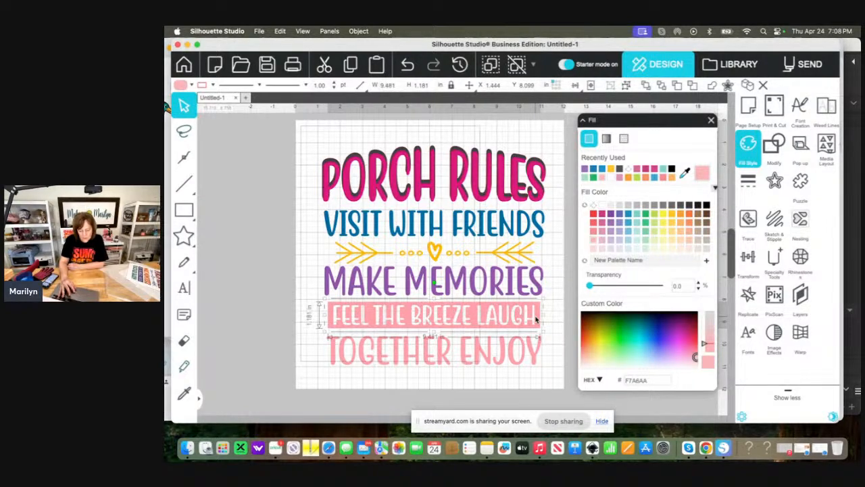
click(601, 223)
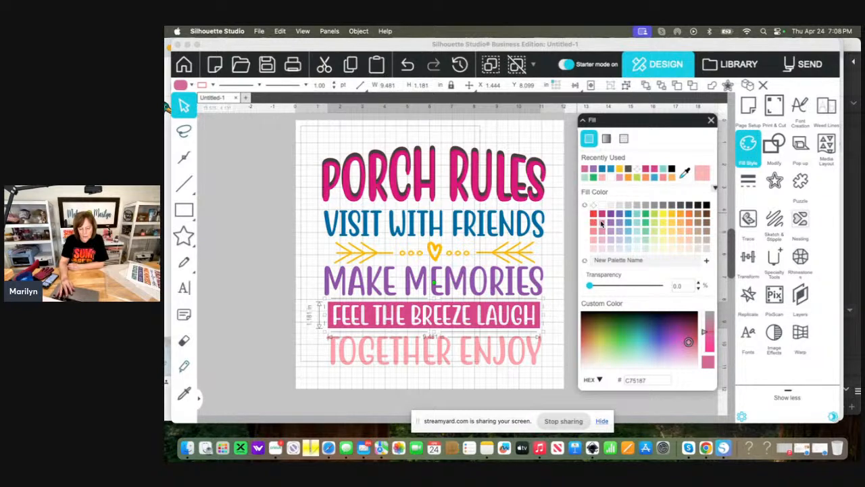
click(525, 349)
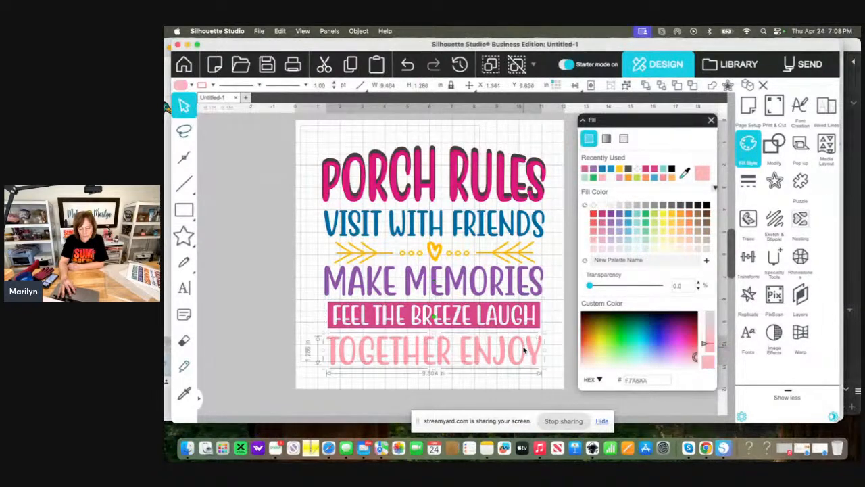
click(637, 215)
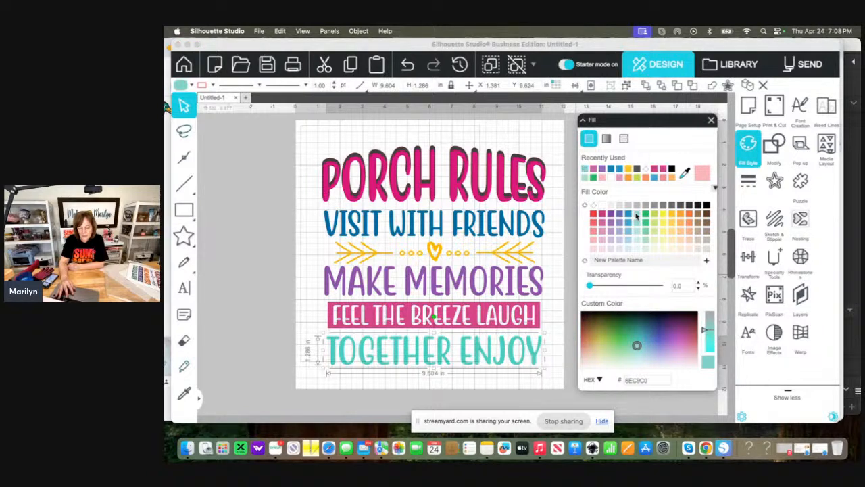
click(656, 215)
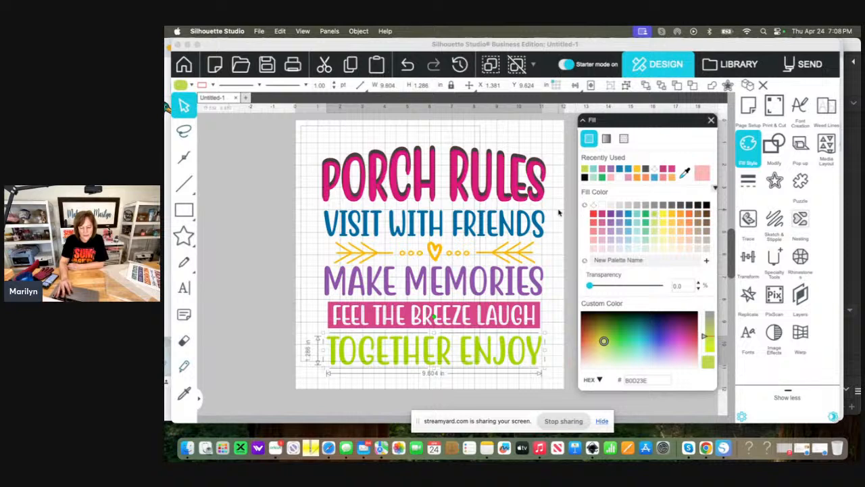
Try teal 6EC9C0 on the FEEL THE BREEZE LAUGH banner and settle on lime green B0D23E
click(475, 310)
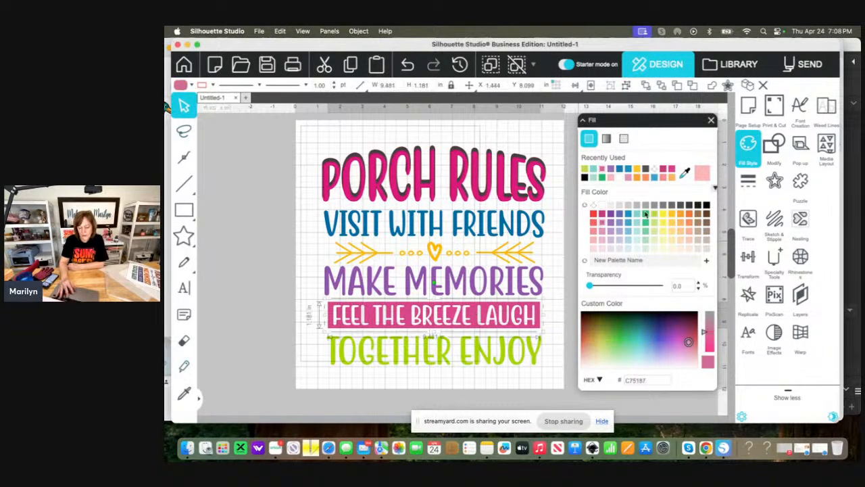
click(637, 217)
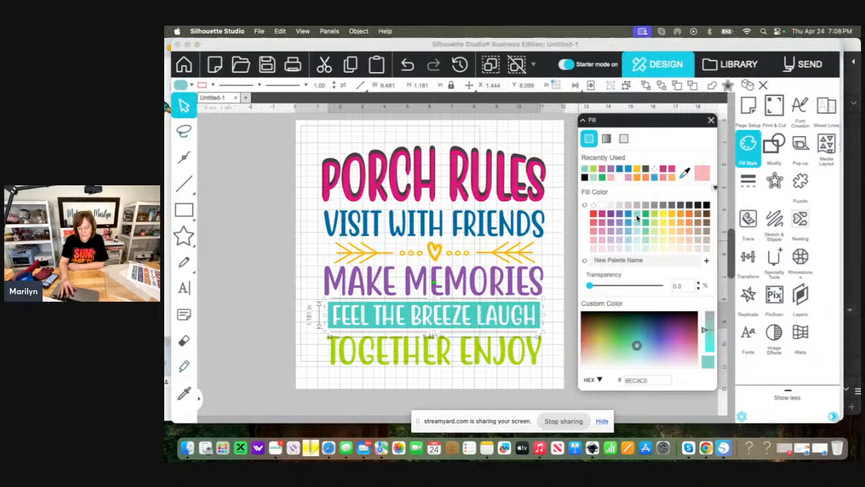
click(654, 217)
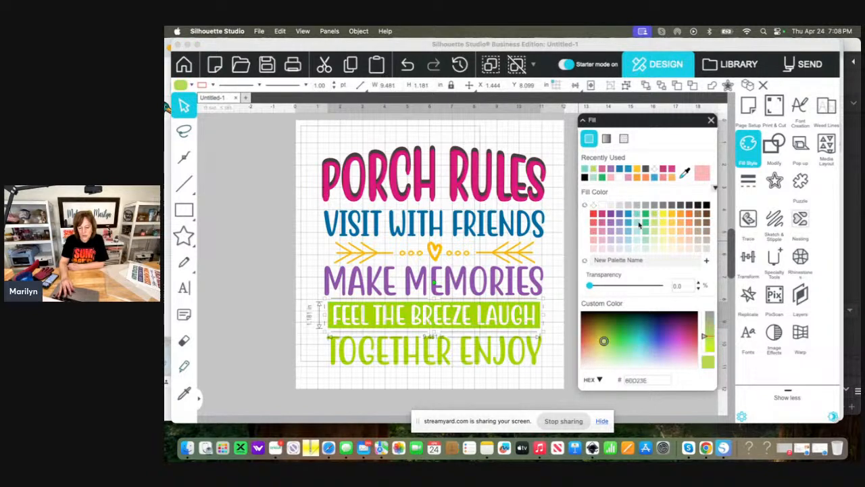
Fill the TOGETHER ENJOY line with teal and deepen it to custom color 45B9AE
click(501, 353)
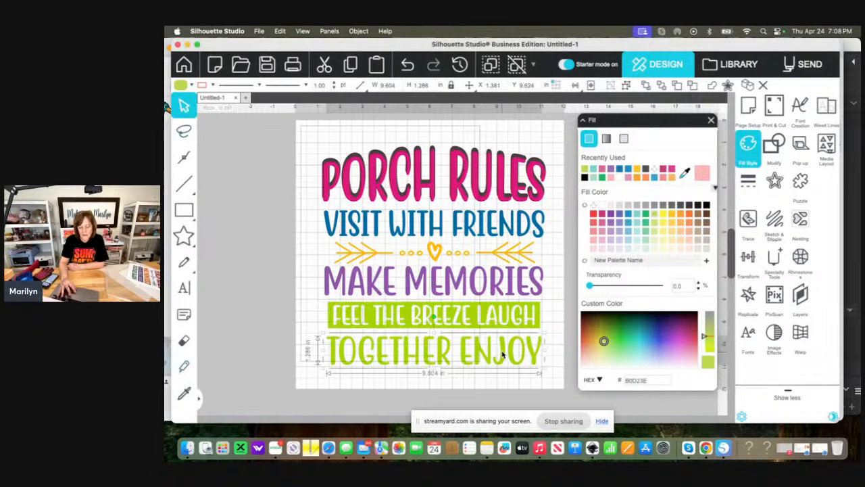
click(637, 216)
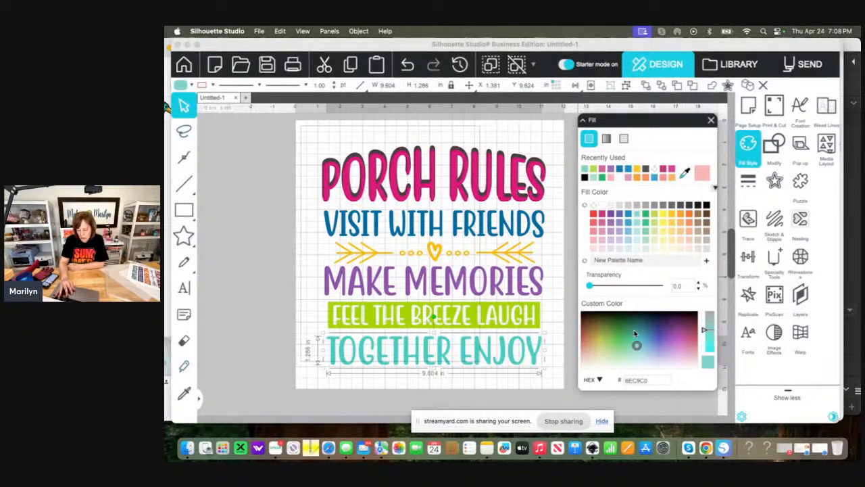
drag(636, 346, 636, 340)
click(555, 328)
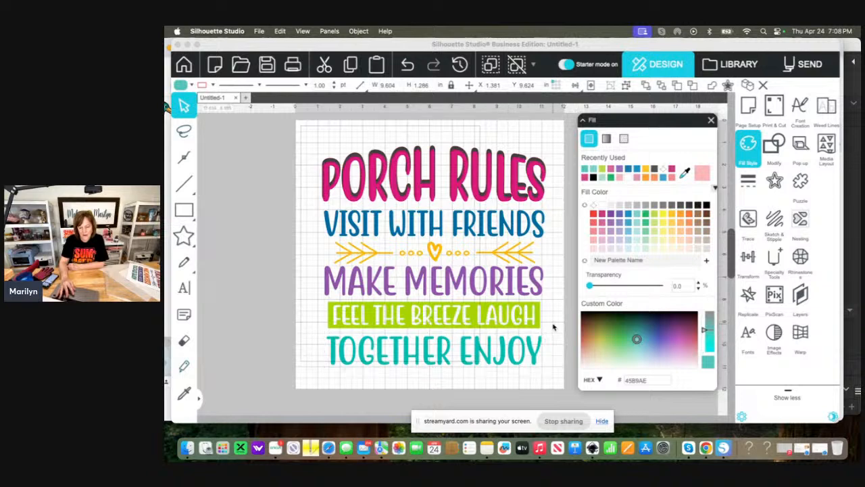
Fill the arrows-and-heart divider with orange F68E27
click(509, 252)
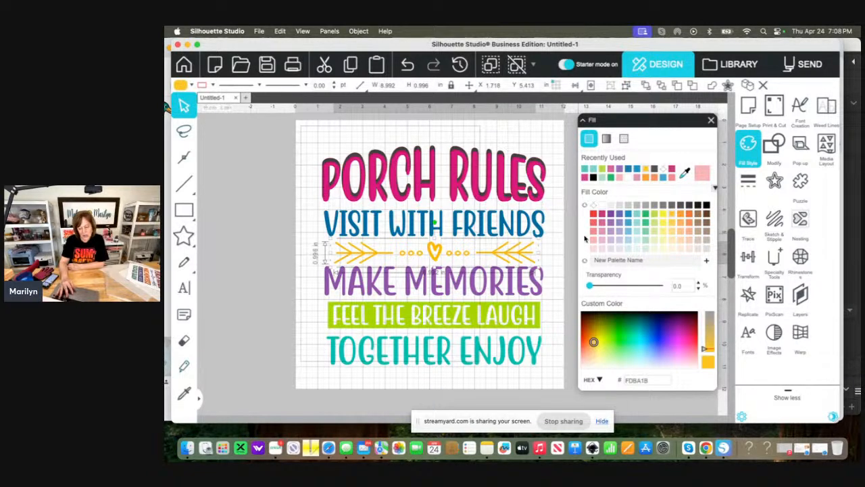
click(683, 213)
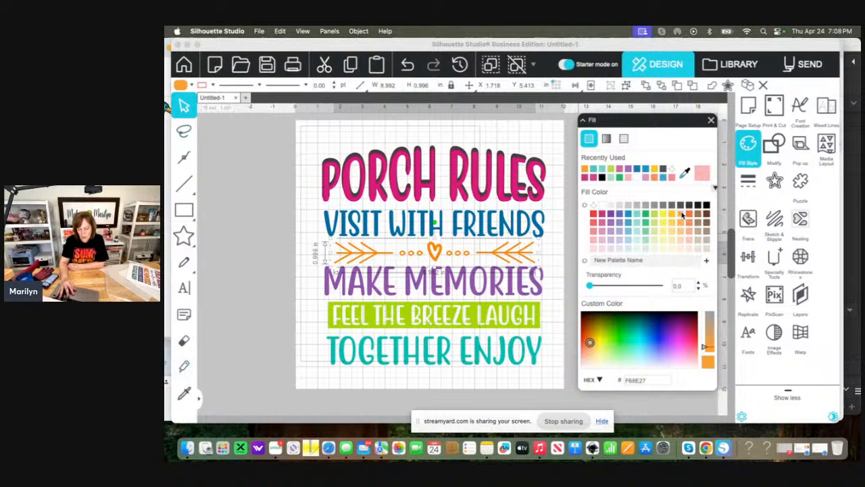
click(553, 317)
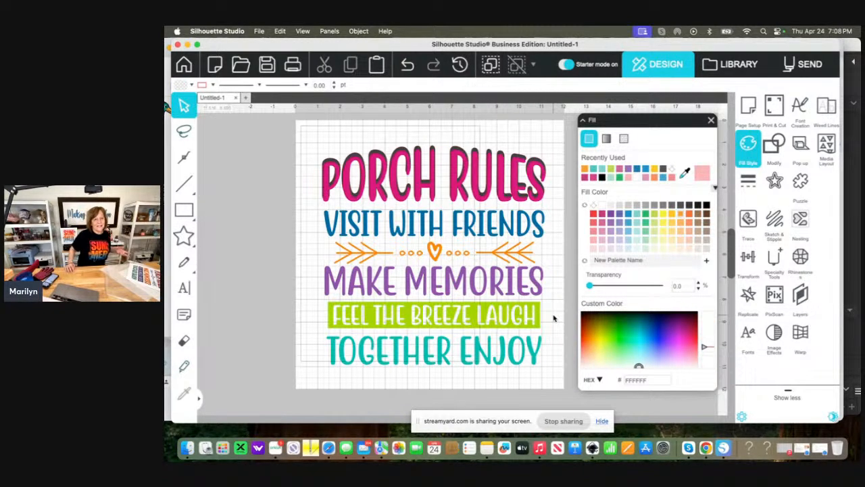
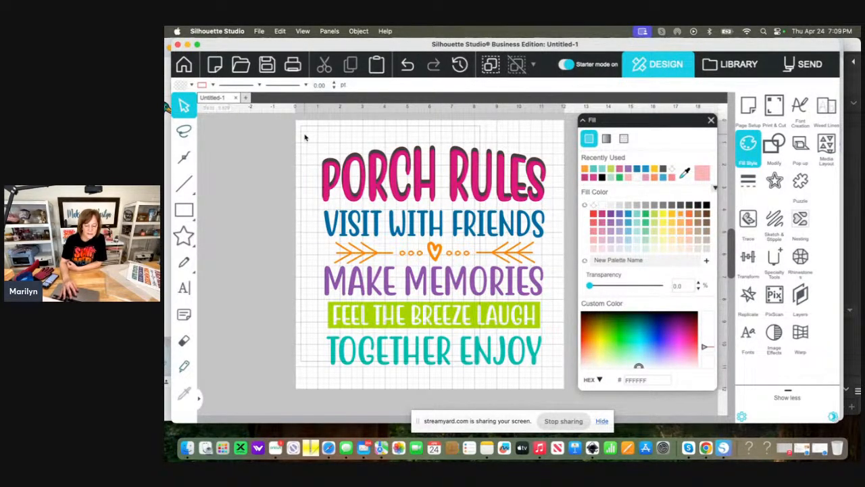
Group the PORCH RULES title together with its dark gray shadow
click(322, 154)
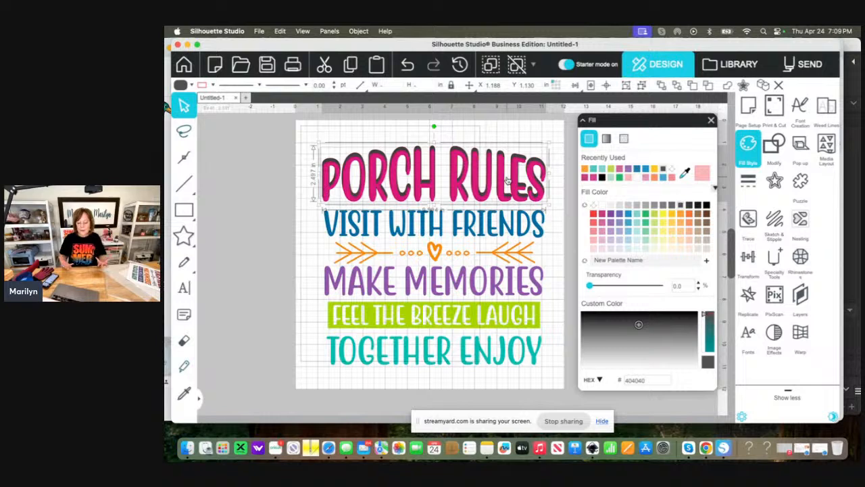
click(358, 31)
click(358, 115)
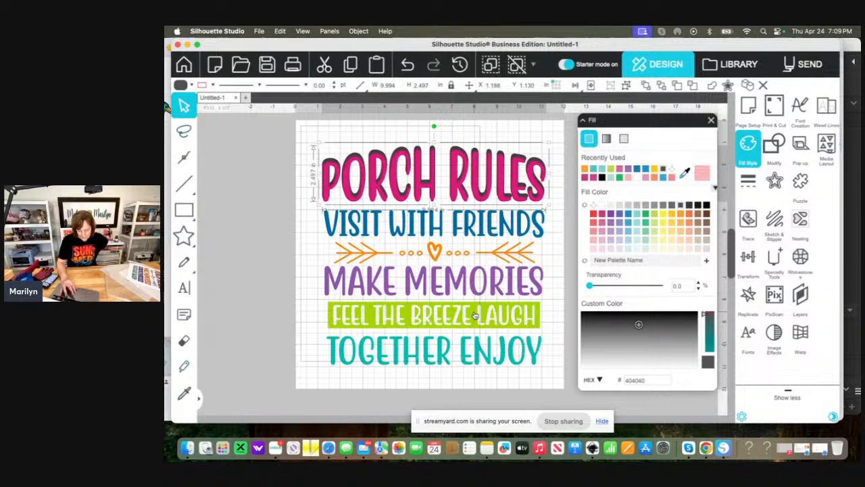
Create an outward offset around the TOGETHER ENJOY line with rounded corners at a distance of about 0.05 in
click(486, 360)
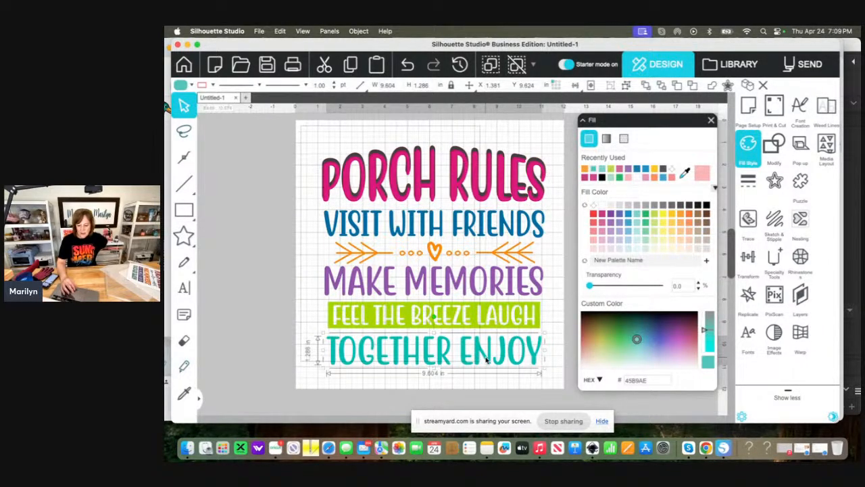
click(777, 180)
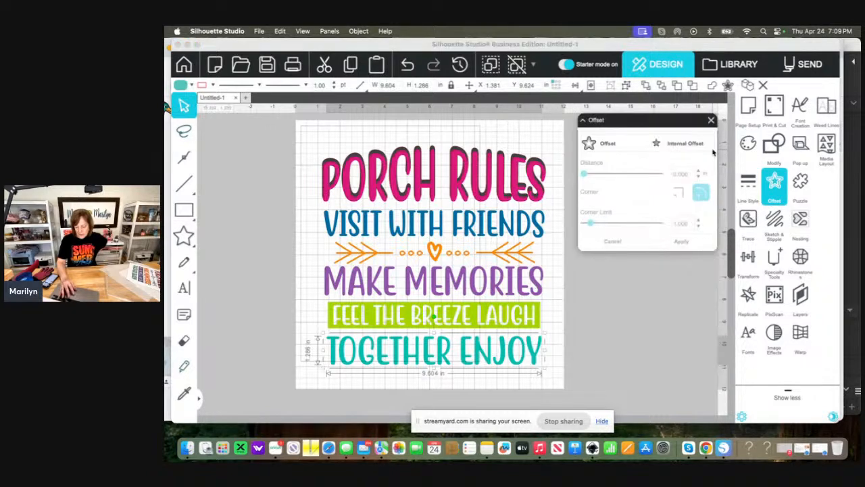
click(613, 144)
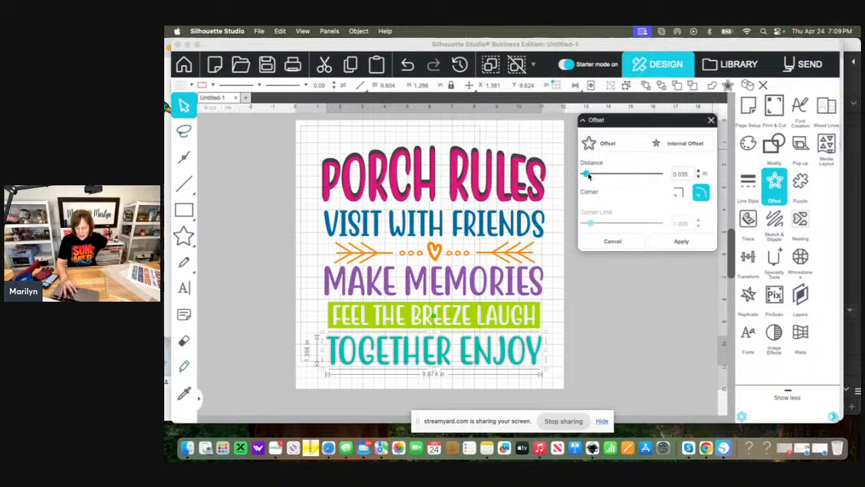
drag(588, 174, 591, 174)
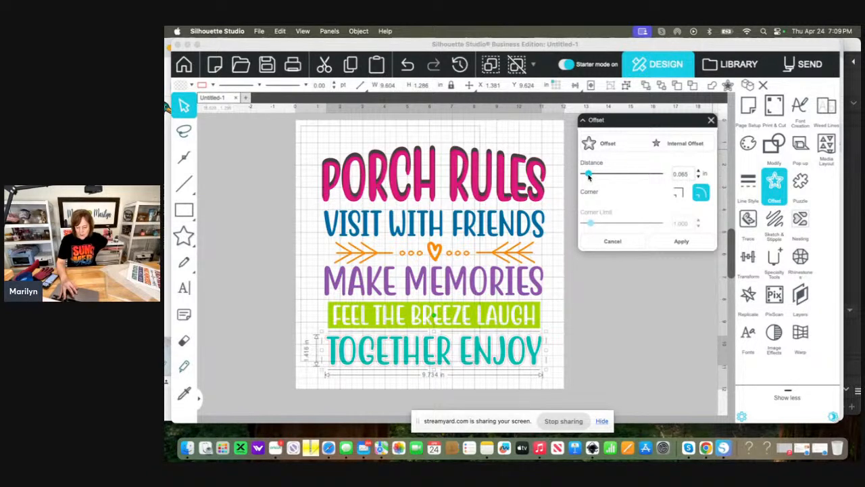
drag(589, 175, 586, 175)
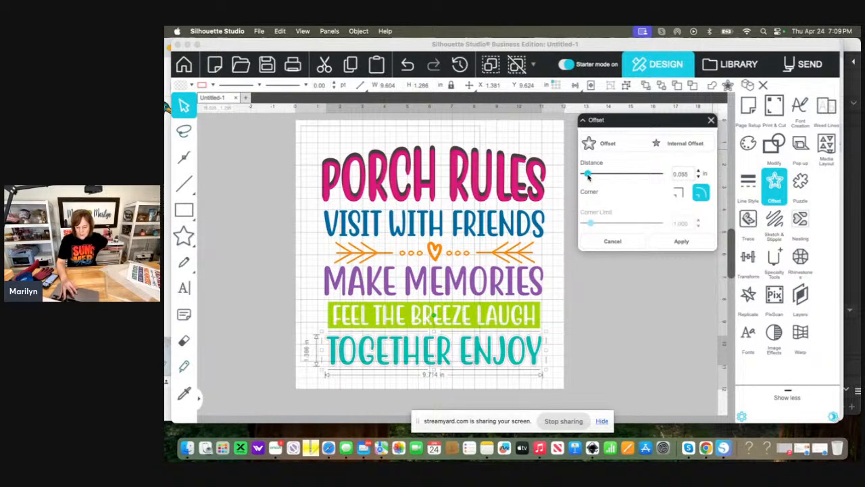
click(671, 241)
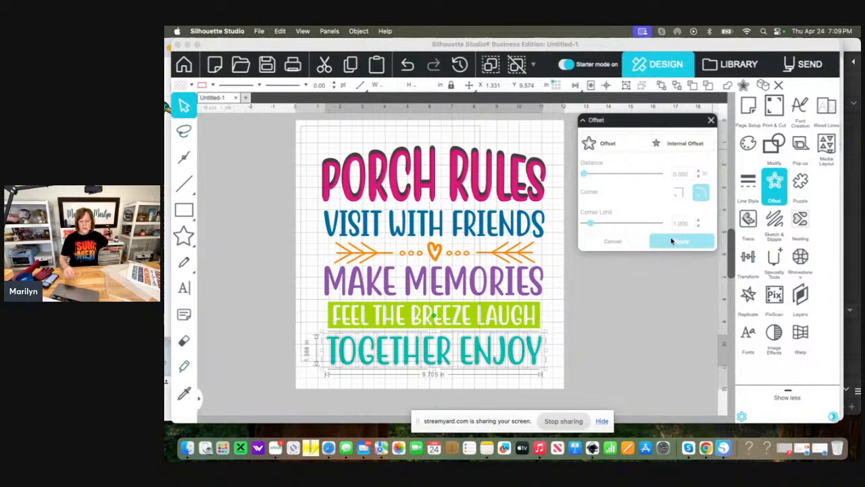
Group the offset shapes around TOGETHER ENJOY and fill them with dark gray 404040
click(363, 31)
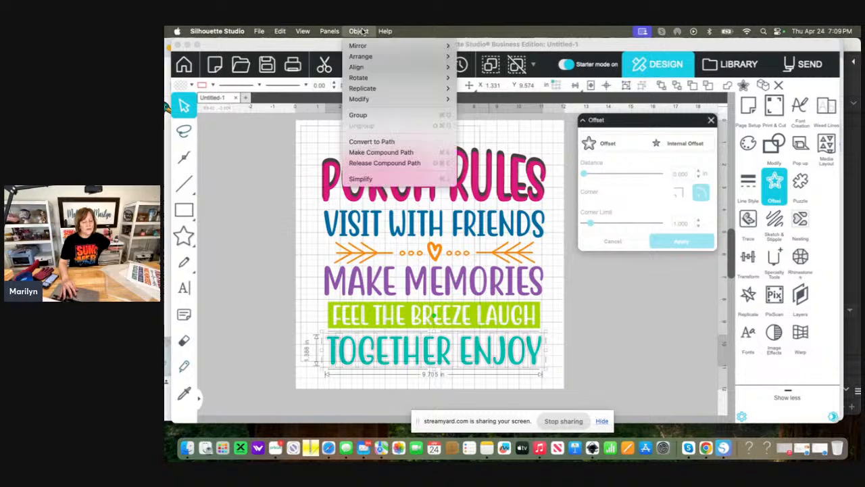
click(365, 116)
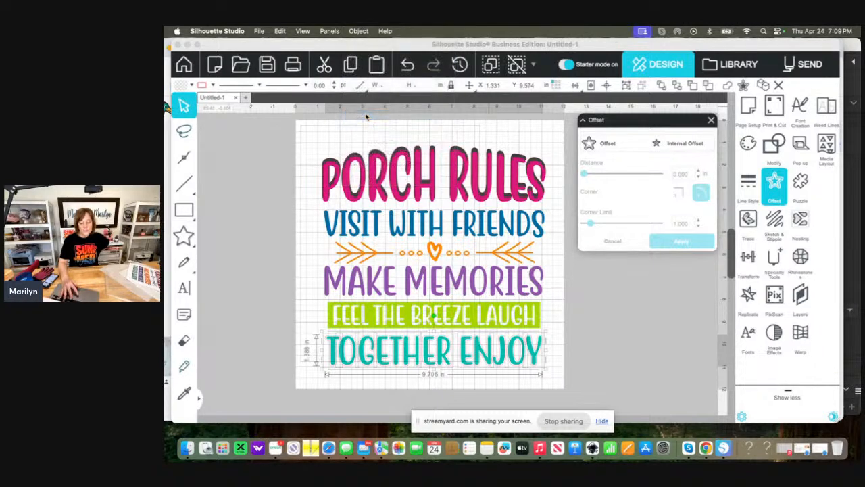
click(750, 142)
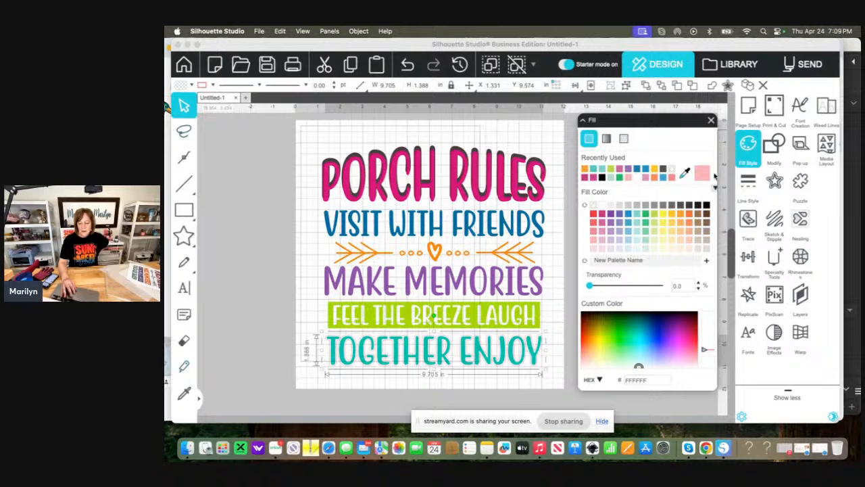
click(680, 204)
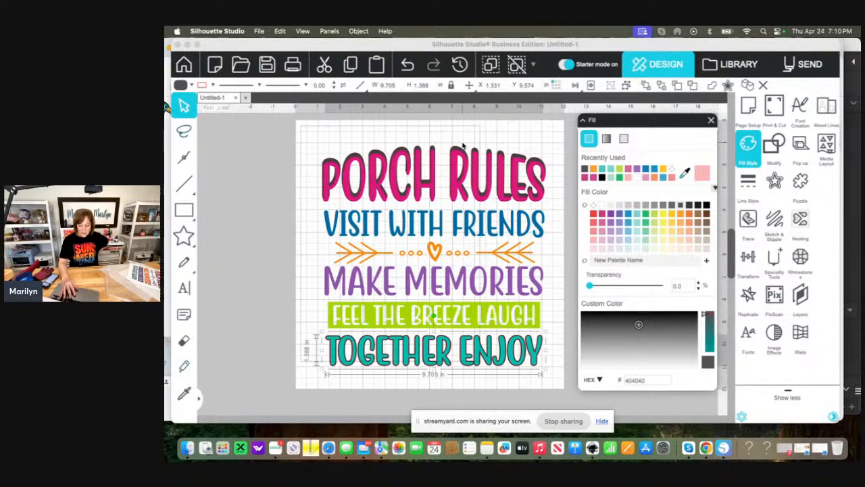
Nudge the dark gray TOGETHER ENJOY offset down to Y 9.725 in as a drop shadow and deselect it
key(Down)
key(Down)
key(Down)
key(Down)
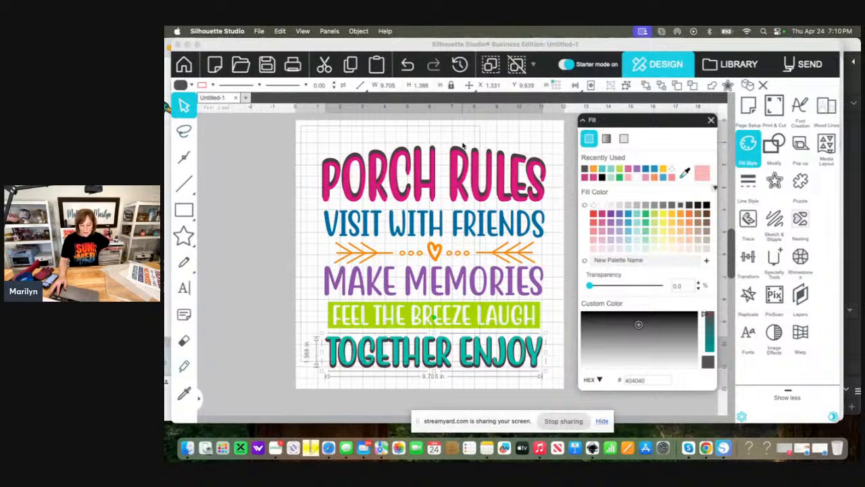
key(Down)
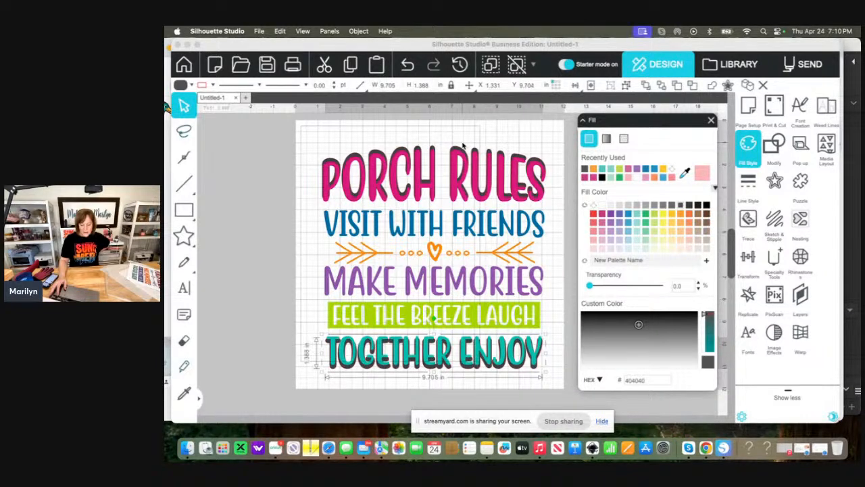
key(Down)
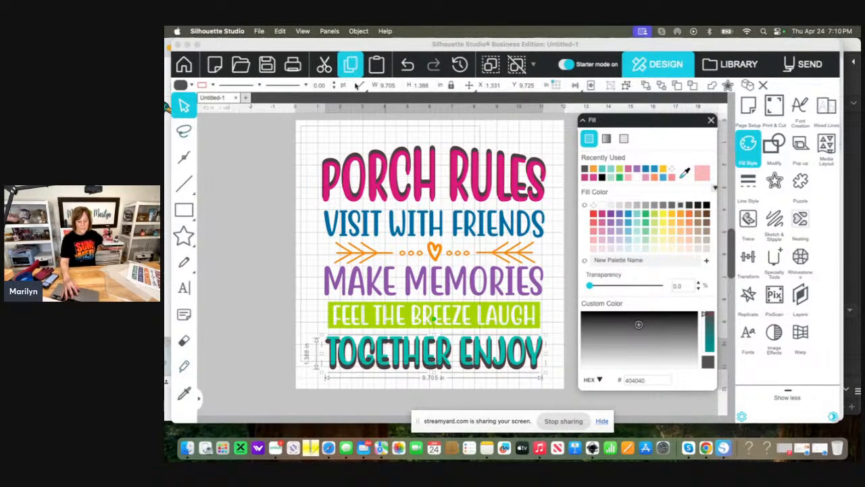
click(325, 139)
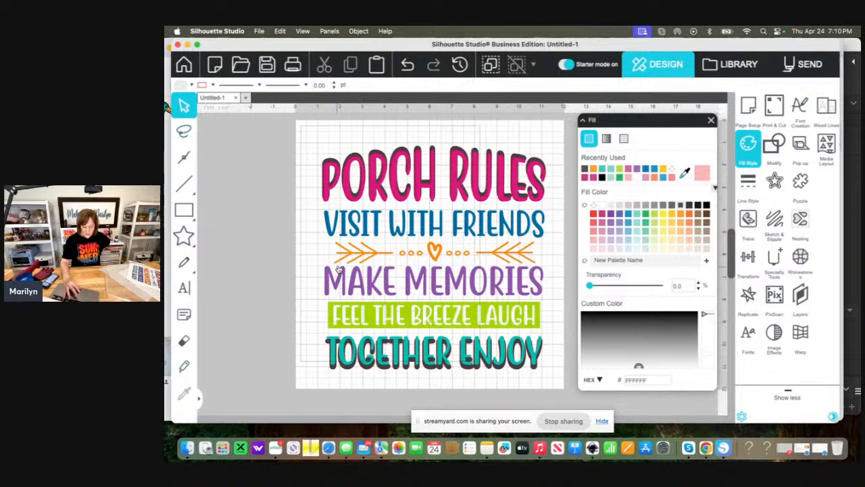
Create an outward offset around the MAKE MEMORIES line at a distance of 0.030 in
click(463, 278)
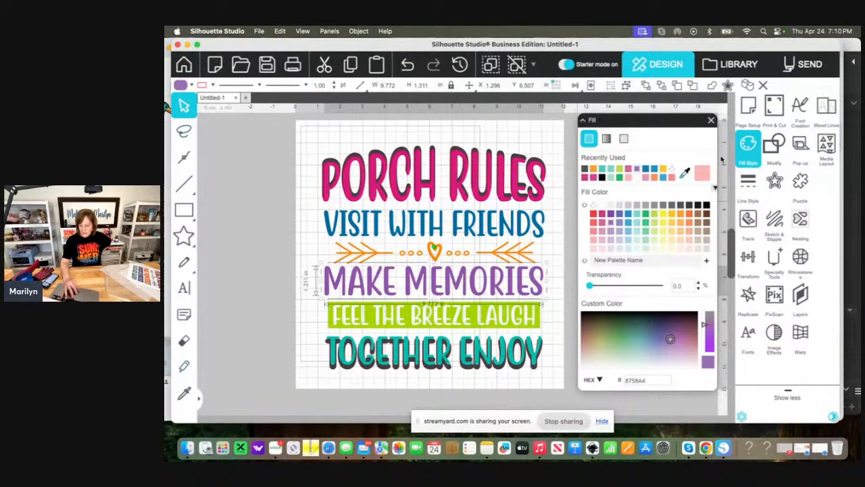
click(778, 179)
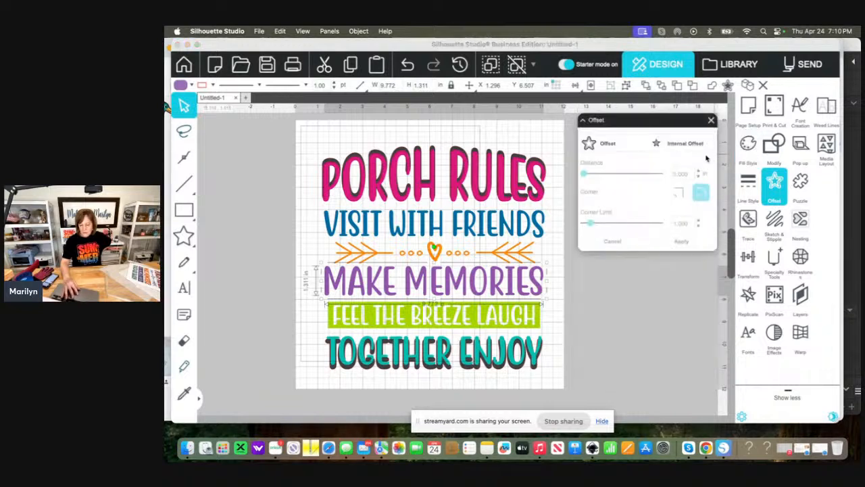
click(616, 146)
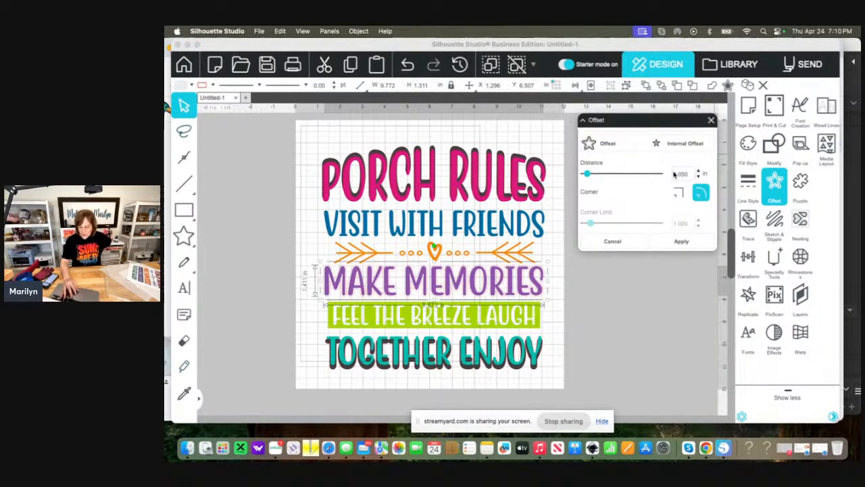
click(699, 177)
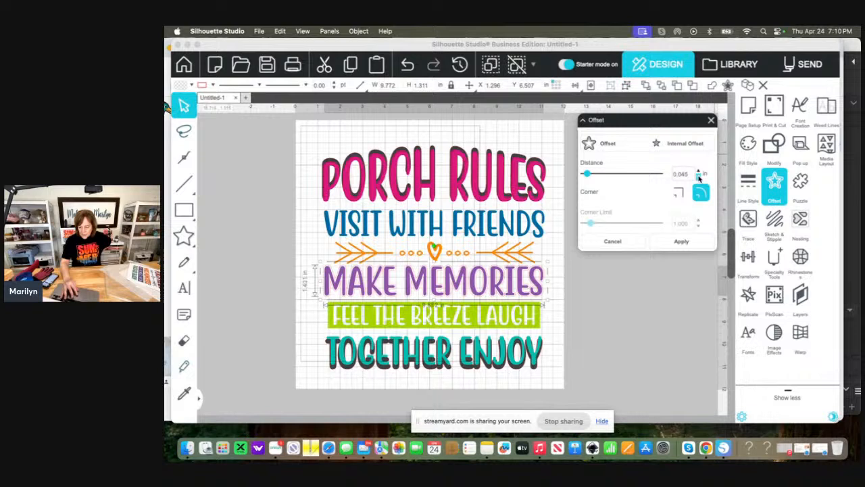
click(700, 178)
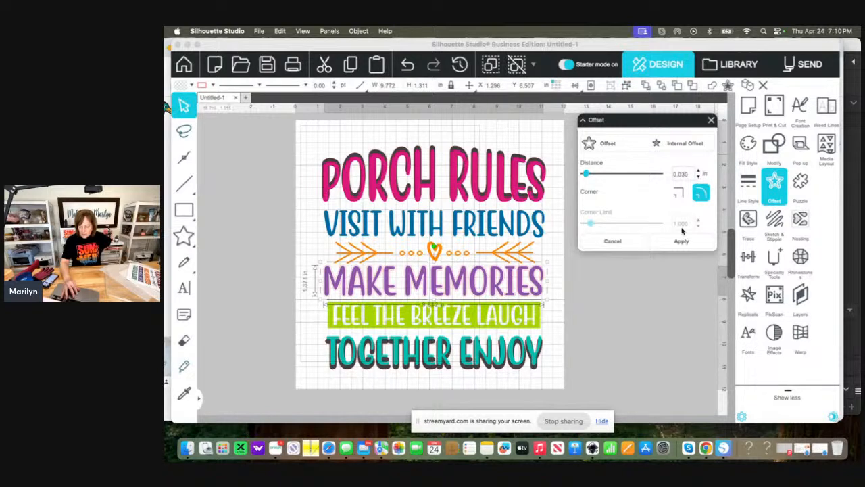
click(681, 241)
Fill the MAKE MEMORIES offset with dark gray 404040 and group its shapes
click(748, 143)
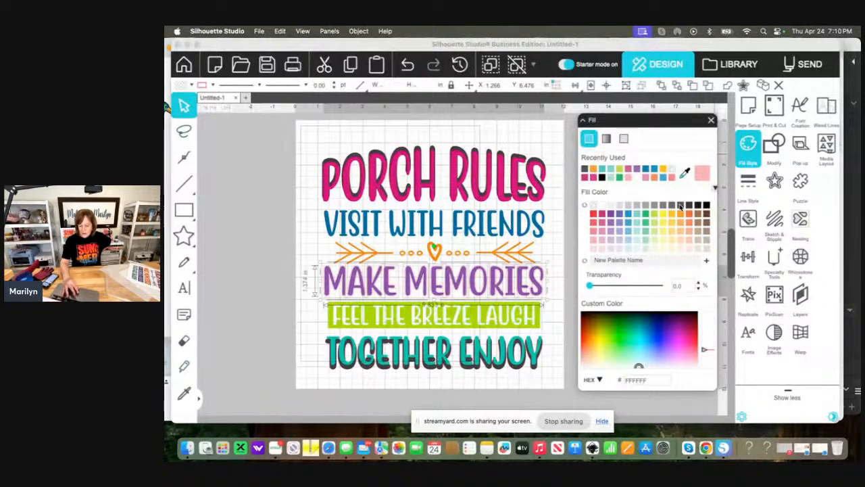
click(680, 205)
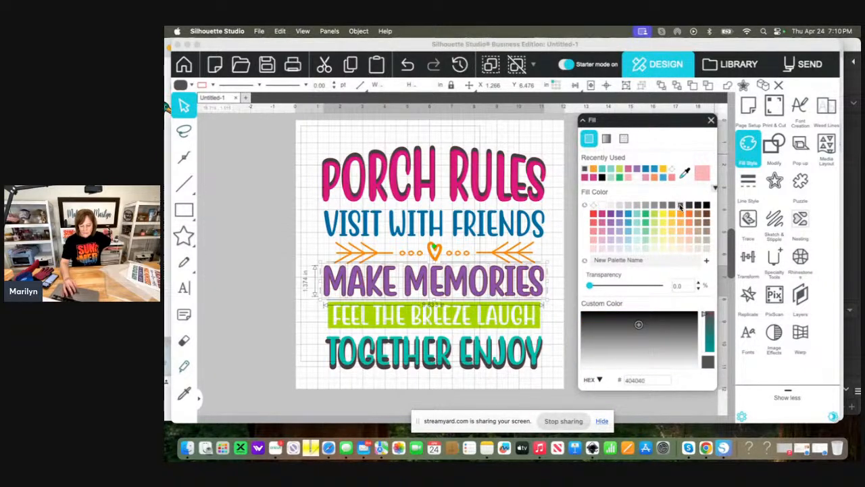
click(359, 31)
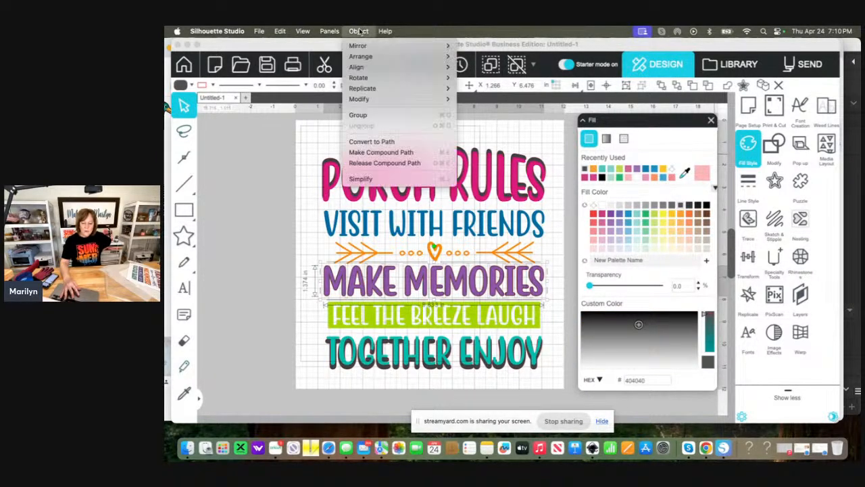
click(358, 115)
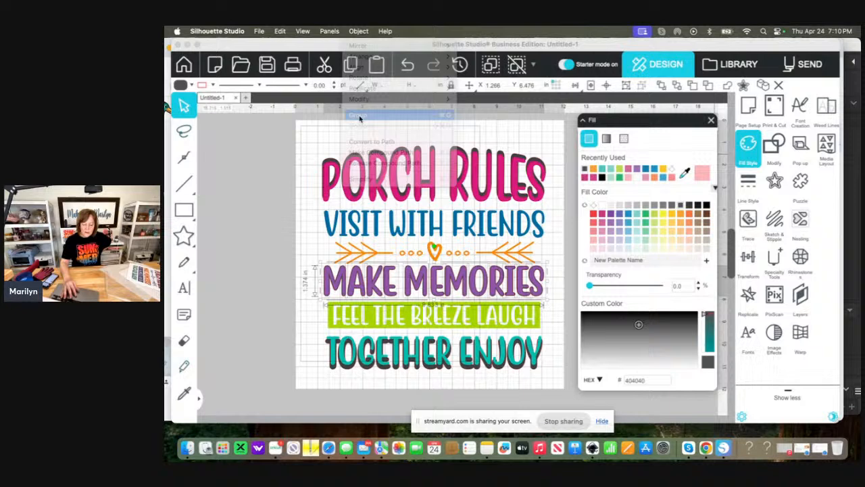
click(309, 177)
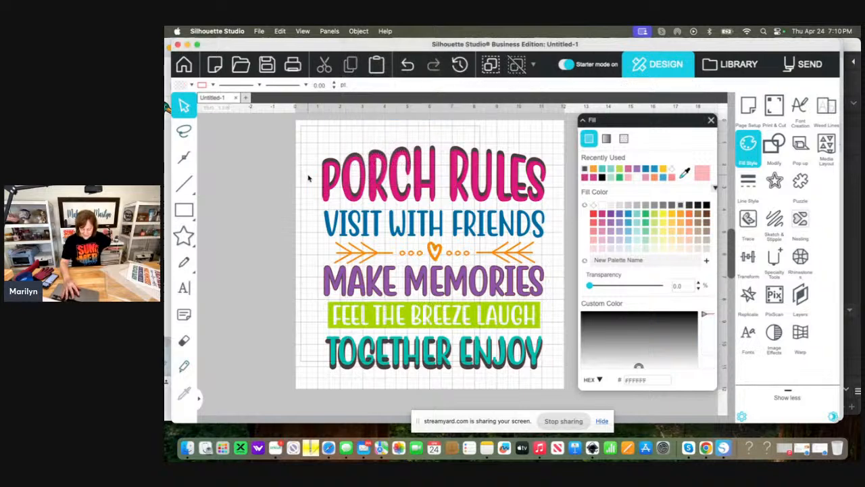
Try light purple A786BD on the MAKE MEMORIES lettering and deepen it to custom color 9870B1
click(414, 277)
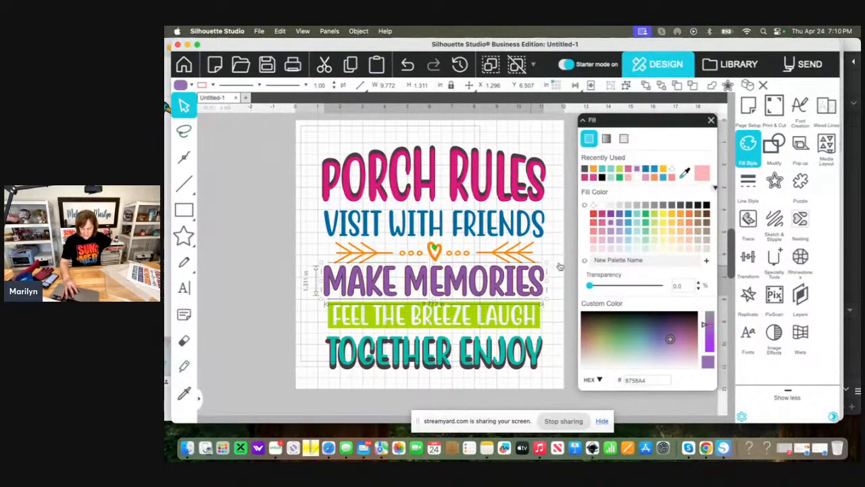
click(612, 233)
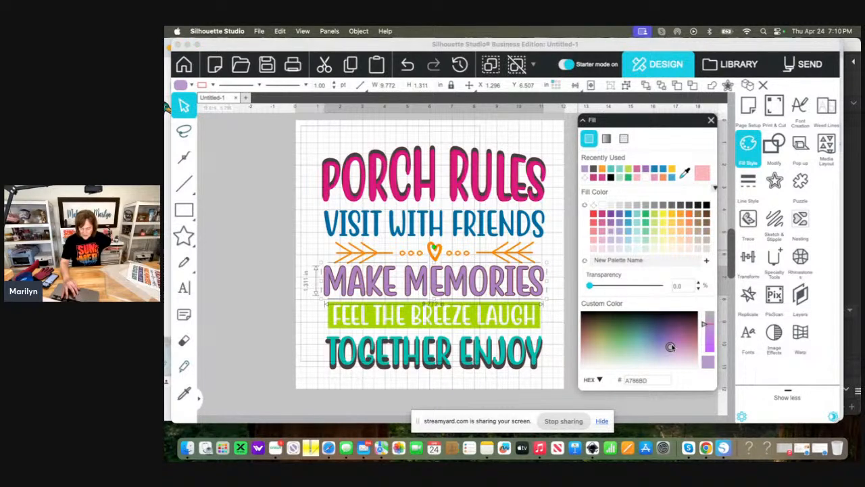
click(671, 344)
click(671, 343)
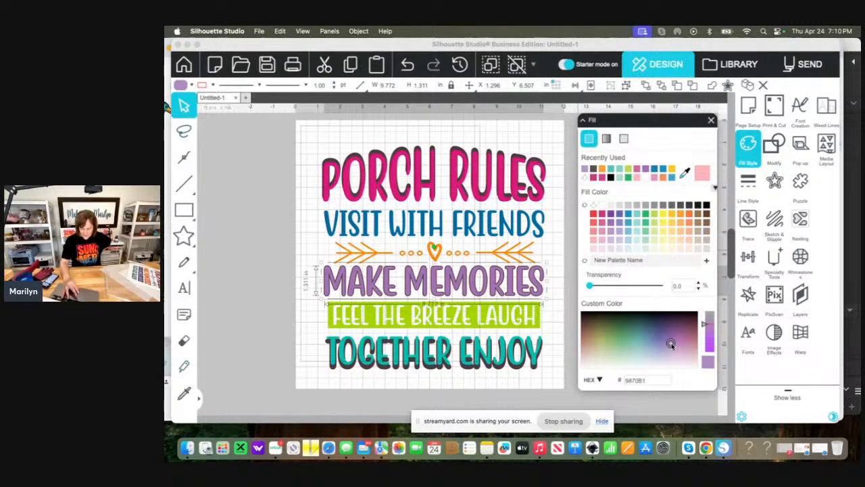
click(556, 310)
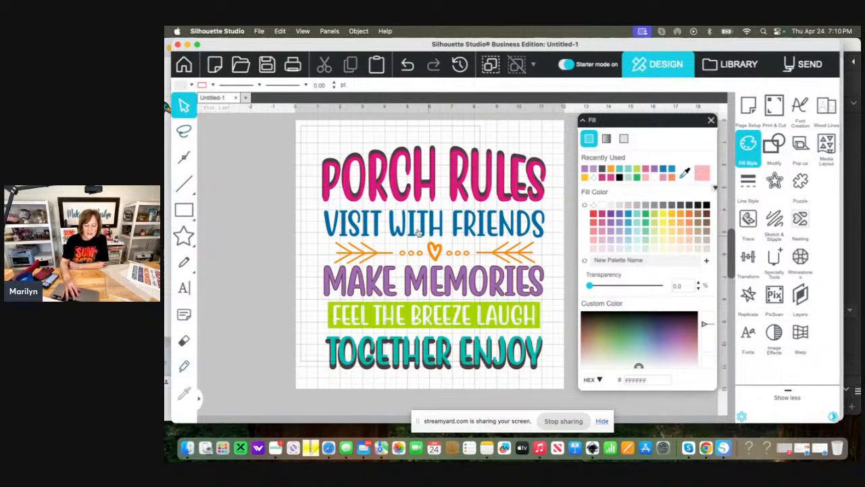
Select the whole Porch Rules design and align all its elements by their horizontal centers
drag(314, 135, 552, 387)
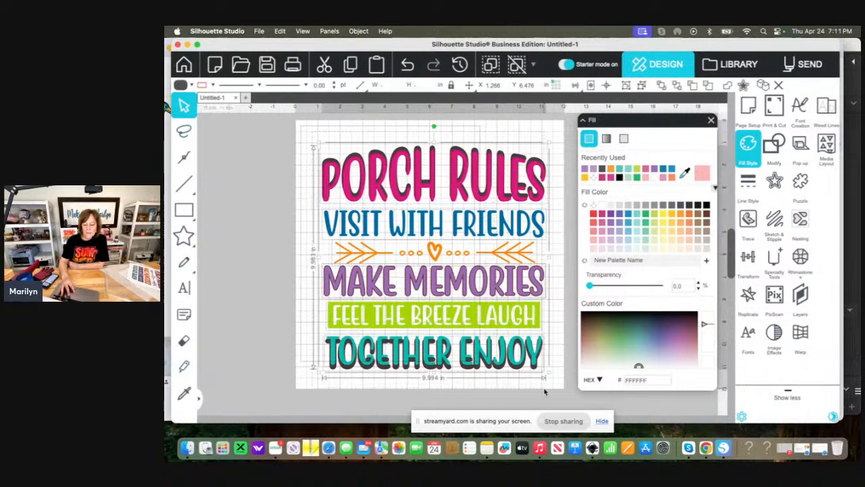
click(359, 31)
mouse_move(365, 68)
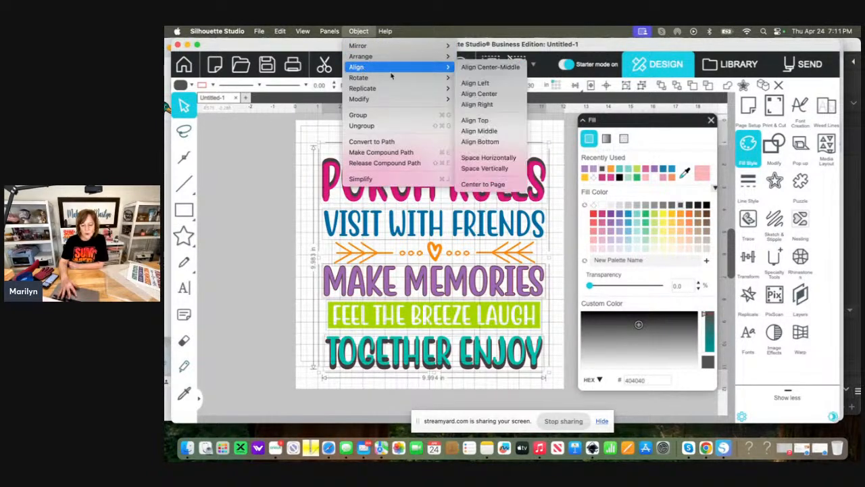
click(490, 94)
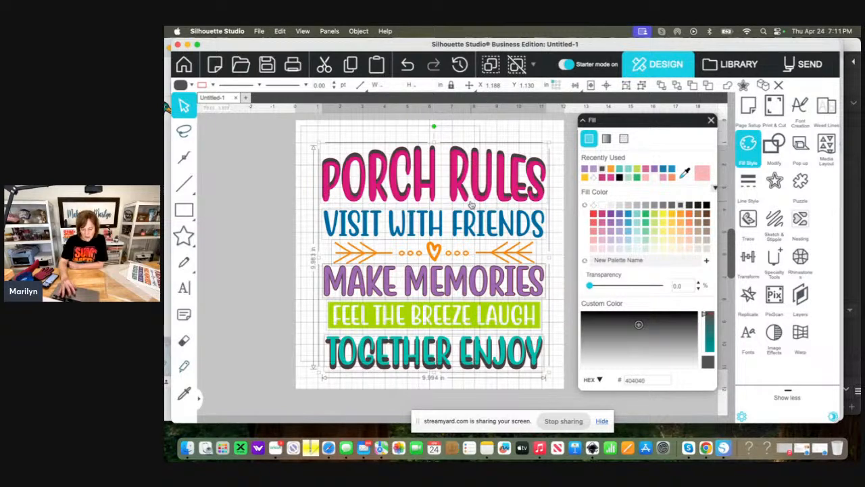
click(550, 338)
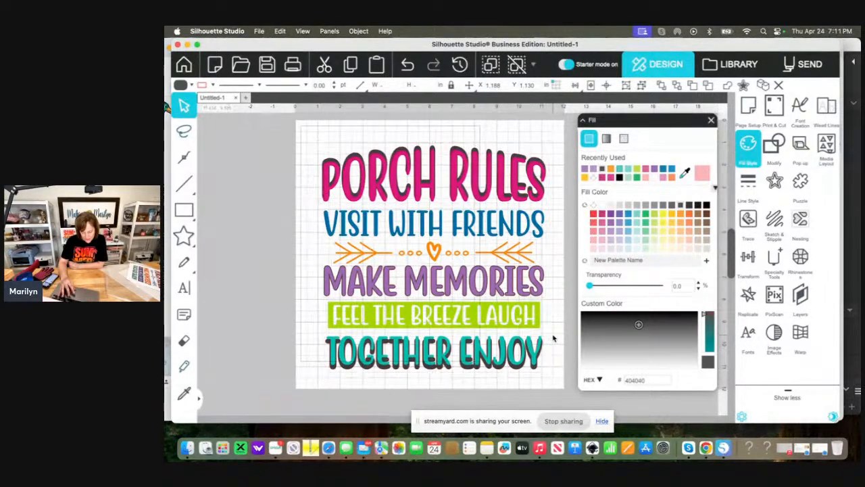
Try moving the teal TOGETHER ENJOY lettering down over its shadow, and undo the move
click(534, 356)
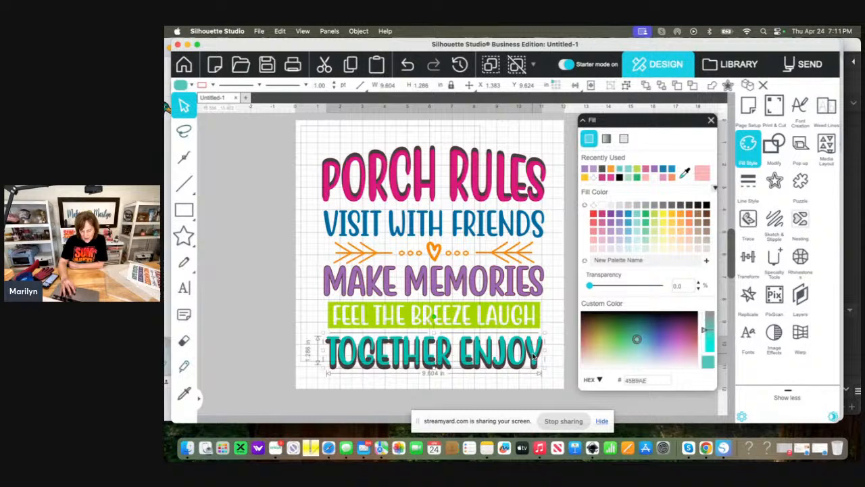
drag(535, 356, 534, 360)
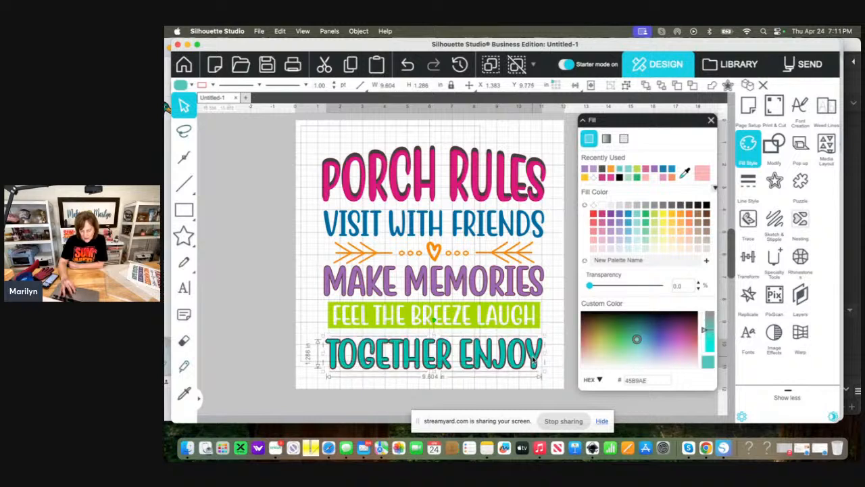
click(408, 64)
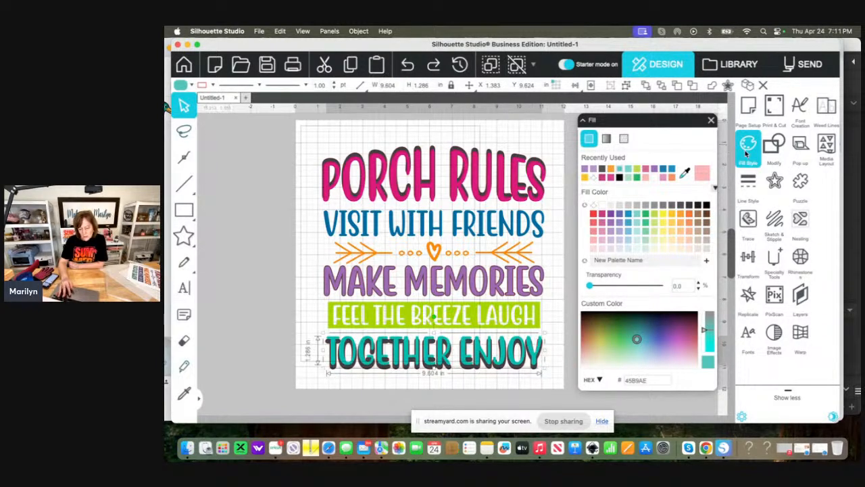
Nudge the teal TOGETHER ENJOY lettering down over its dark shadow and group the lettering with the shadow
key(Down)
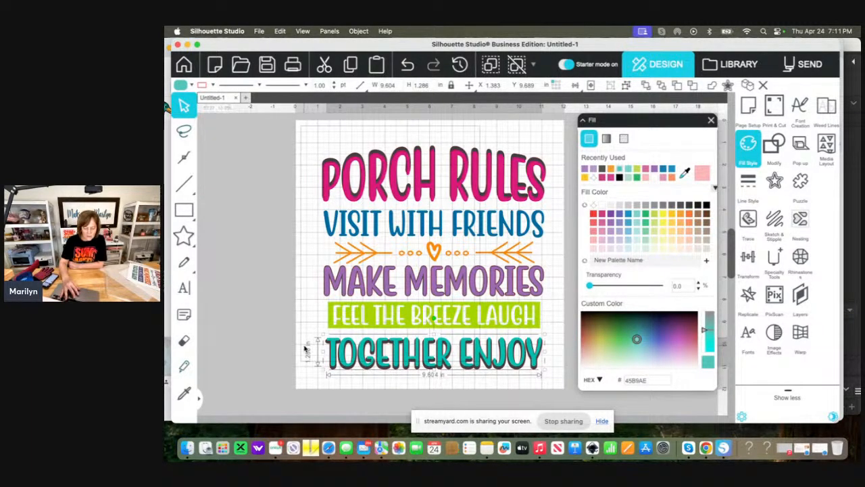
drag(307, 338, 542, 382)
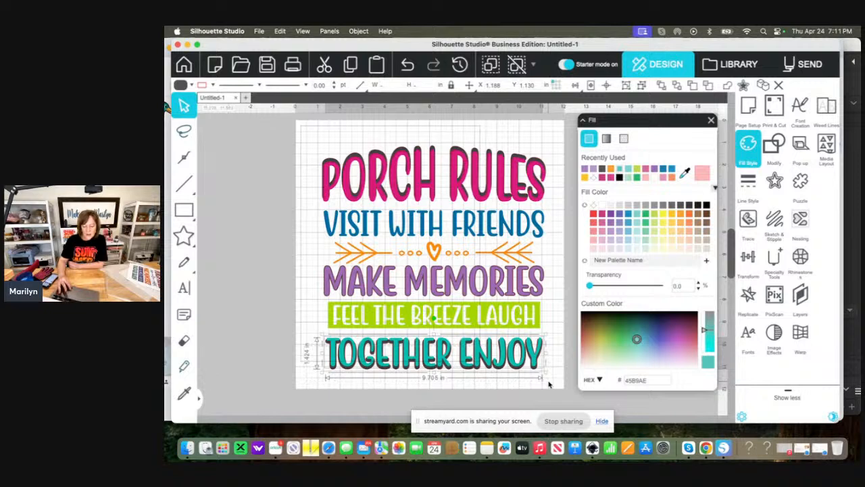
click(359, 32)
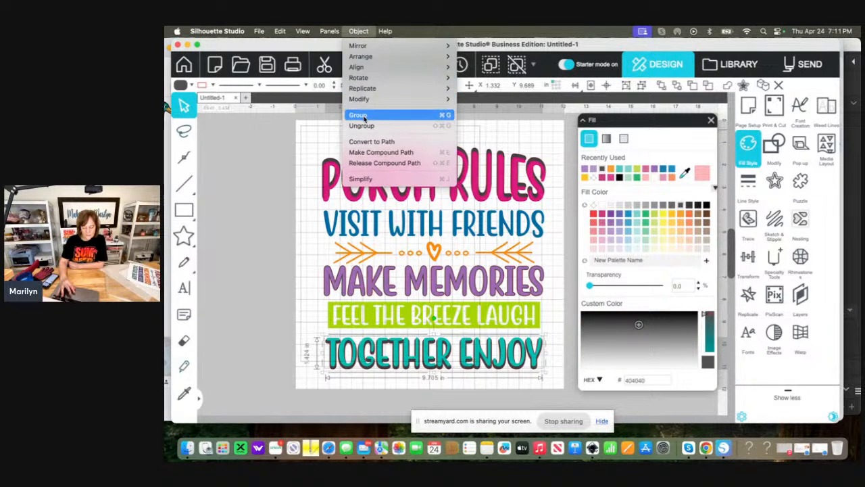
click(365, 115)
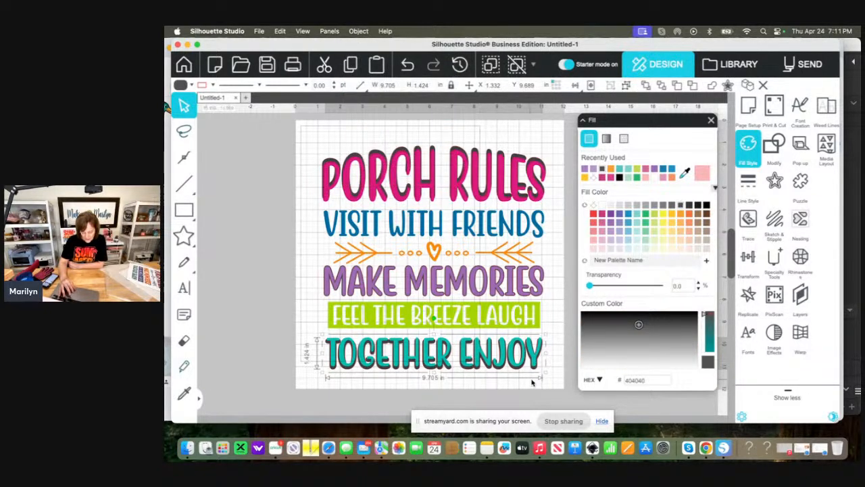
Select all elements below PORCH RULES and nudge them up together to a Y position of about 3.86 in
click(556, 366)
click(343, 341)
shift+click(334, 316)
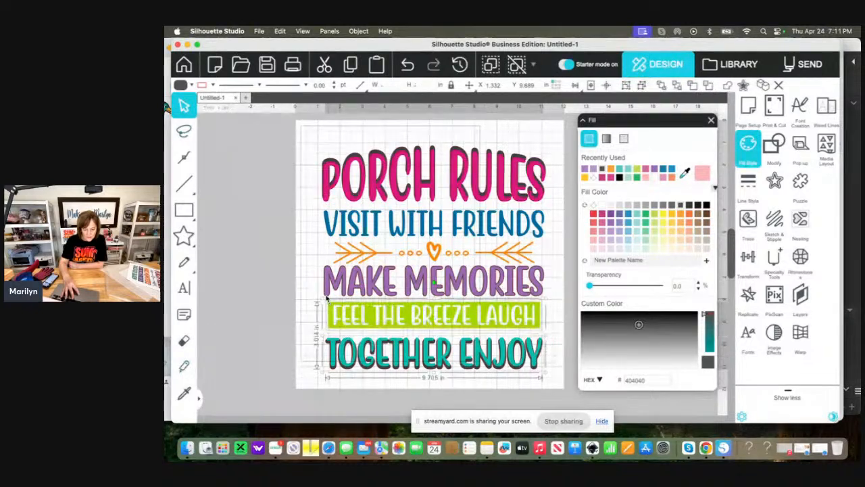
shift+click(325, 287)
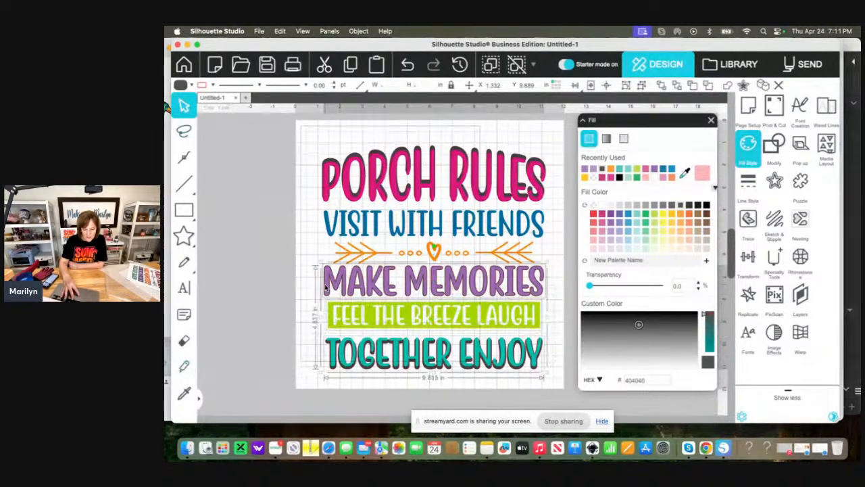
shift+click(323, 235)
key(Up)
key(Up)
key(Up)
key(Up)
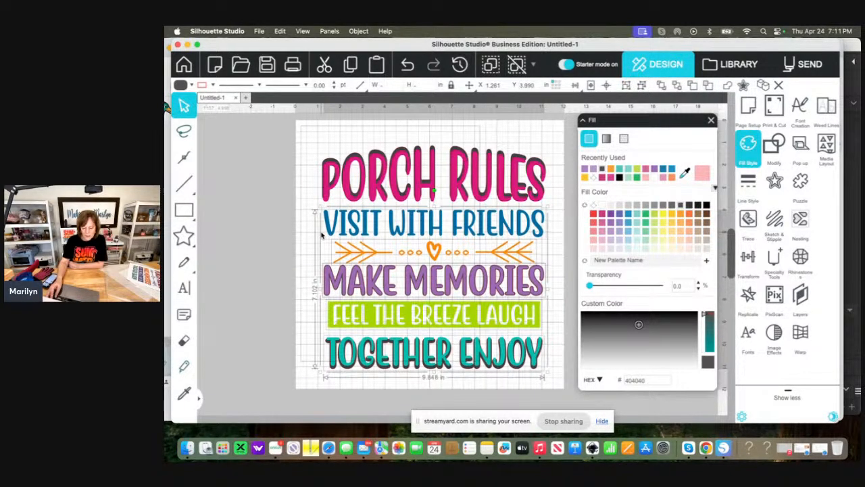
key(Up)
key(Up)
key(Up)
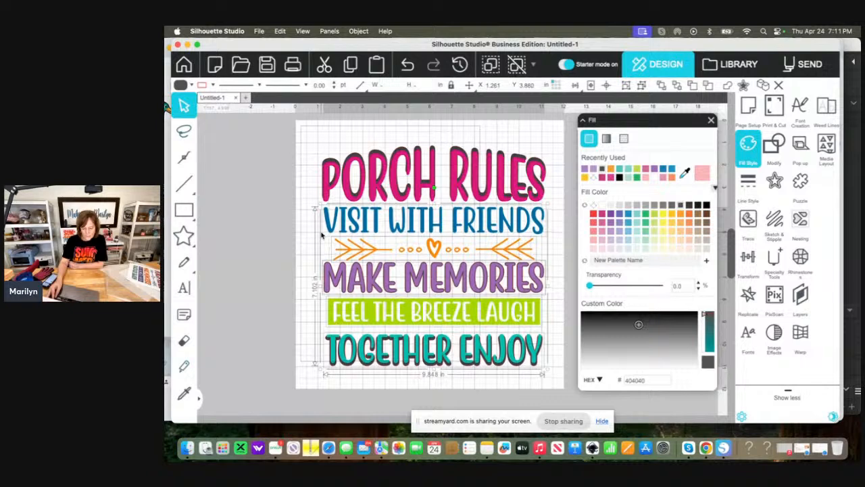
Nudge the orange arrow and heart divider up toward VISIT WITH FRIENDS, to a Y position of about 5.13 in
click(298, 340)
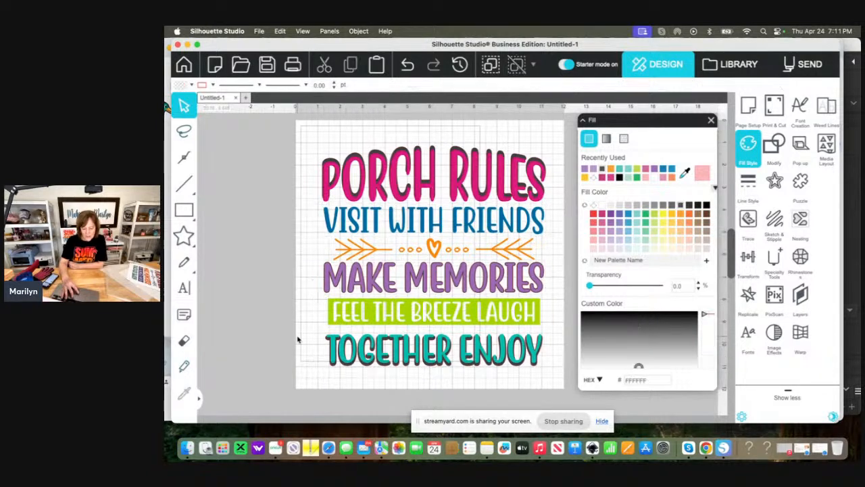
click(434, 249)
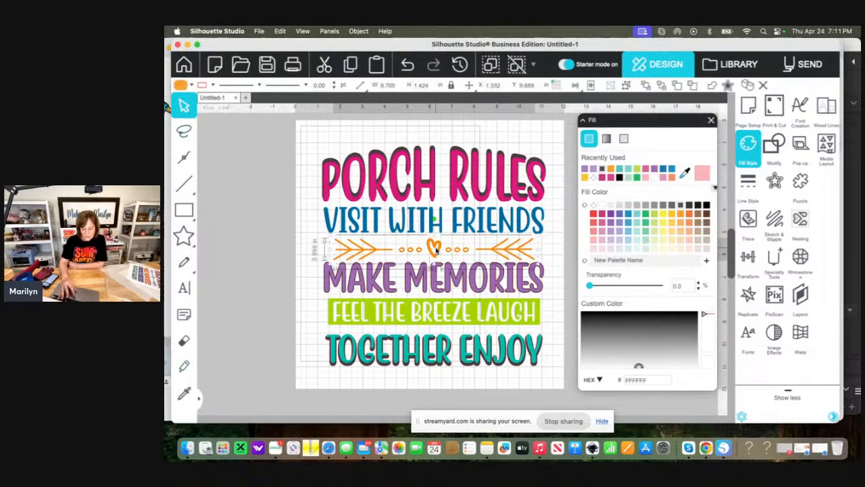
key(Up)
key(Up)
key(Up)
key(Up)
key(Up)
key(Up)
key(Up)
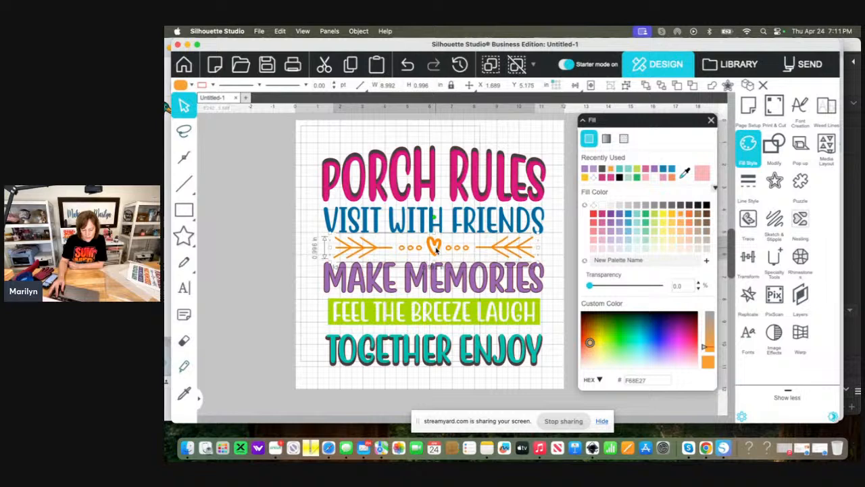
key(Up)
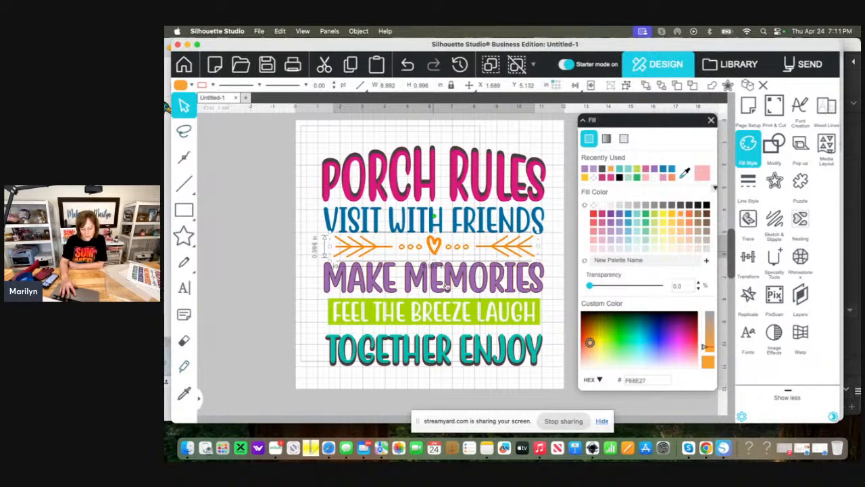
Select the MAKE MEMORIES, FEEL THE BREEZE LAUGH and TOGETHER ENJOY lines and nudge them up to about Y 6.26 in
drag(552, 380, 316, 280)
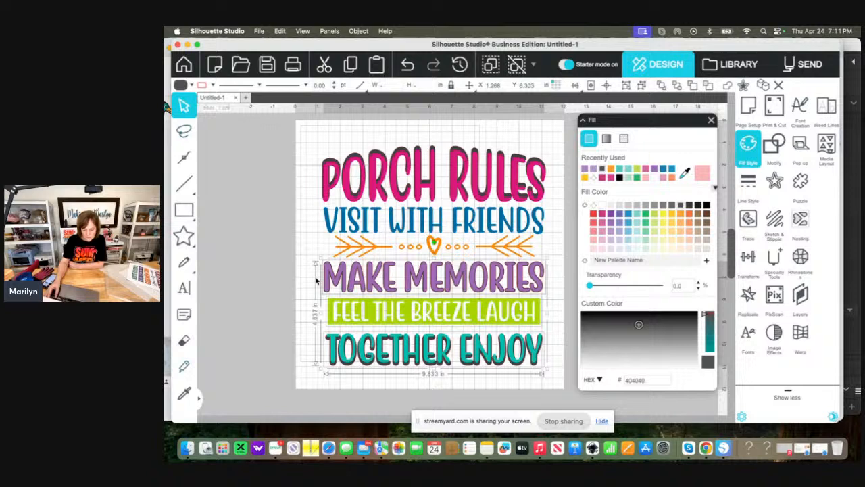
key(Up)
key(Up)
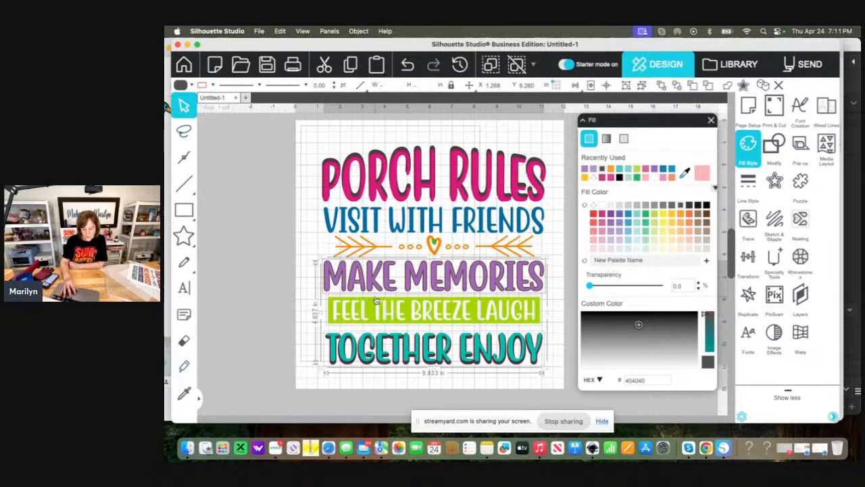
click(557, 309)
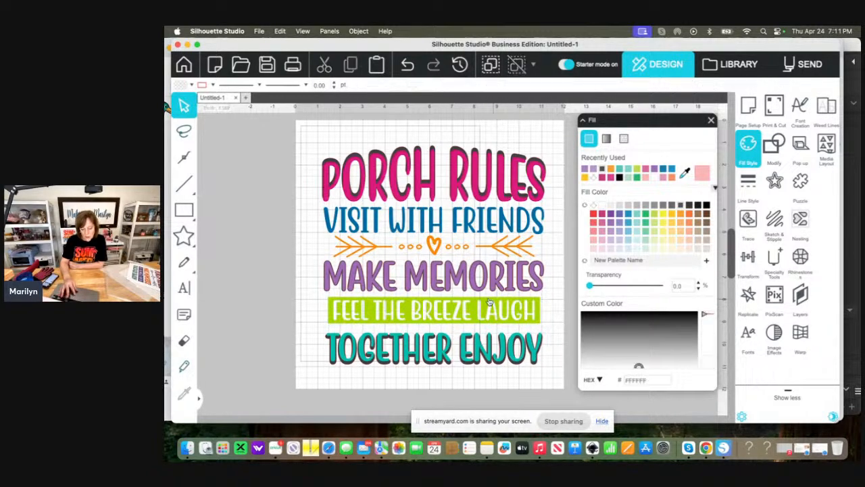
Try shortening the purple MAKE MEMORIES lettering to about 1.16 in high, and undo the resize
click(454, 288)
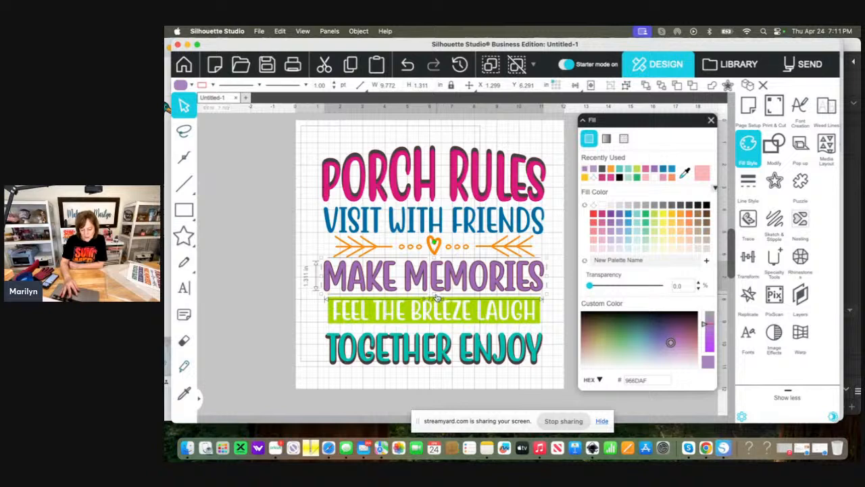
drag(436, 297, 436, 294)
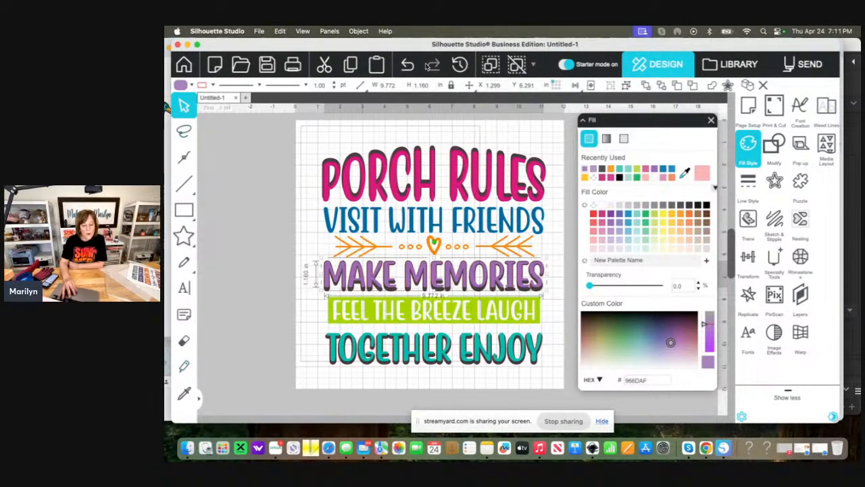
click(412, 64)
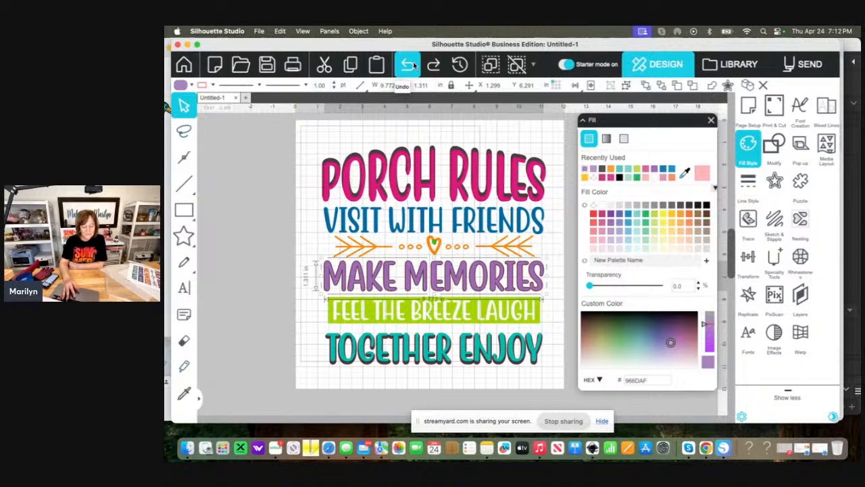
Group the MAKE MEMORIES lettering with its dark shadow and reduce the group's height to about 1.33 in
click(294, 275)
click(461, 278)
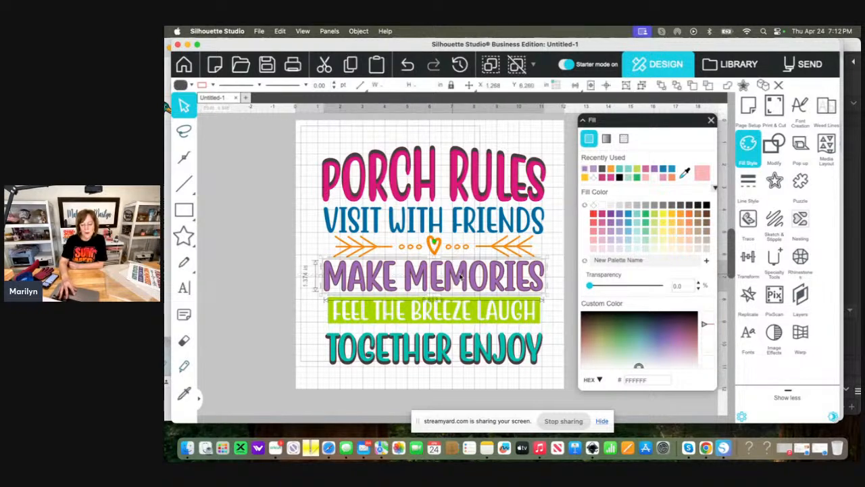
click(359, 31)
click(359, 116)
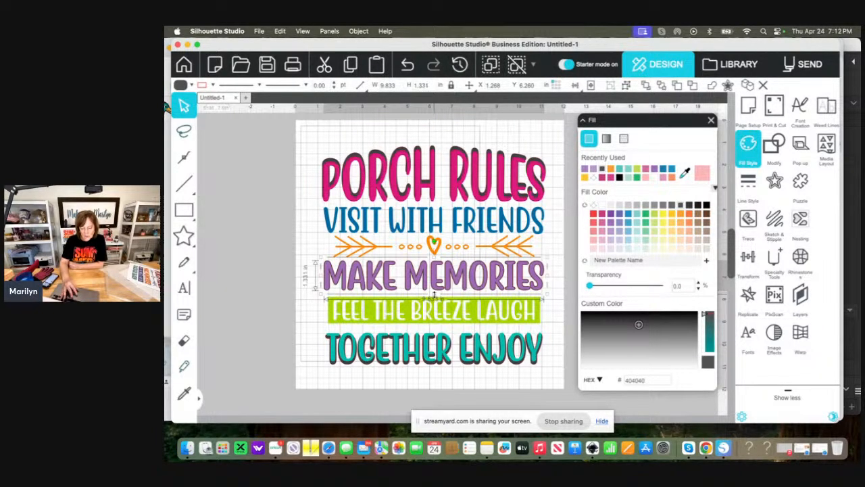
Move the green FEEL THE BREEZE LAUGH band up slightly, closer to the MAKE MEMORIES line
click(434, 314)
drag(435, 315, 436, 311)
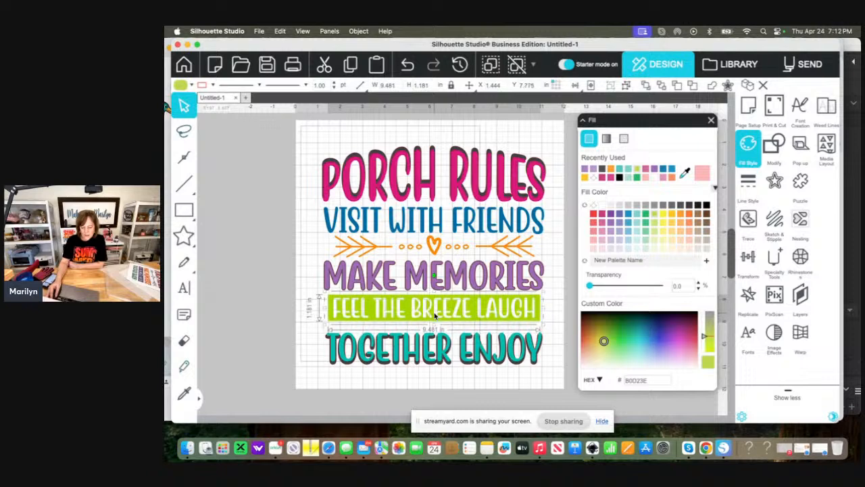
click(323, 378)
Reduce the TOGETHER ENJOY group's height to about 1.36 in and nudge it up toward the green band, to about Y 9.19 in
click(548, 353)
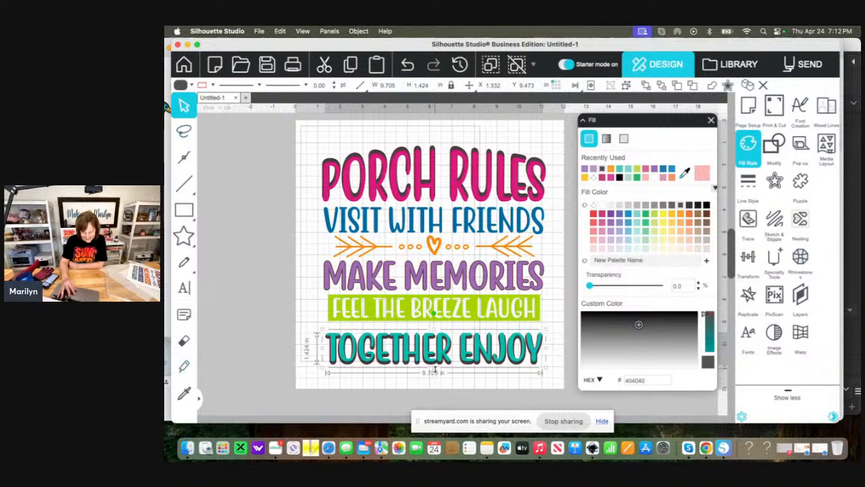
drag(434, 372, 436, 369)
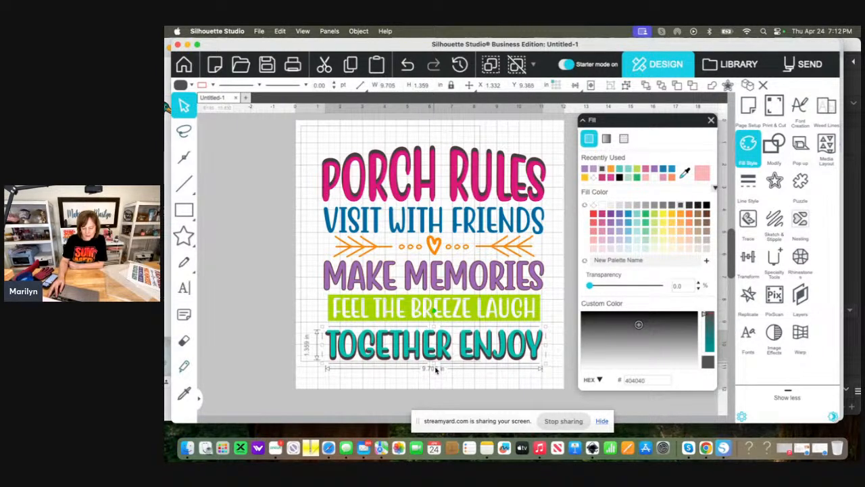
key(Up)
key(Up)
key(Up)
key(Up)
key(Up)
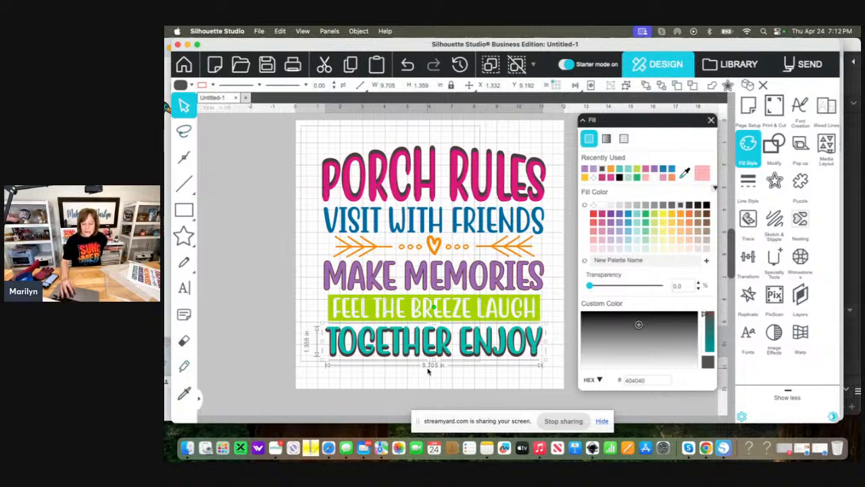
Reduce the VISIT WITH FRIENDS lettering's height to about 1.14 in and nudge all elements below it up slightly
click(496, 222)
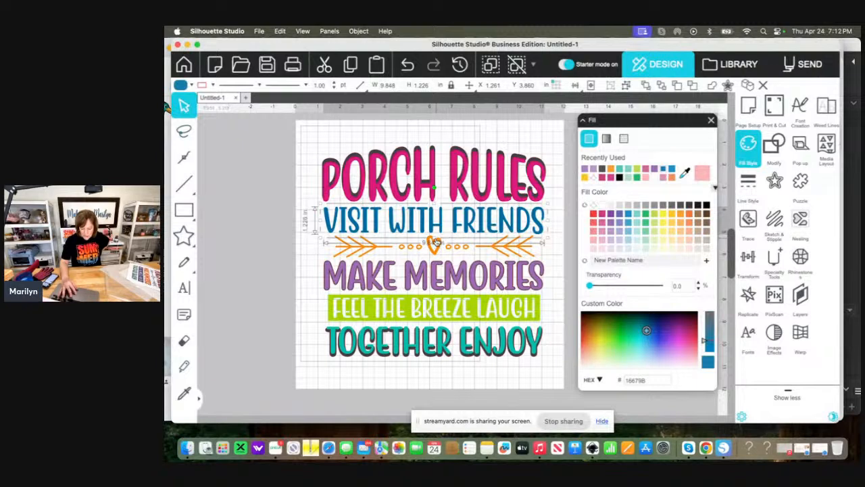
drag(436, 241, 436, 240)
drag(471, 372, 428, 251)
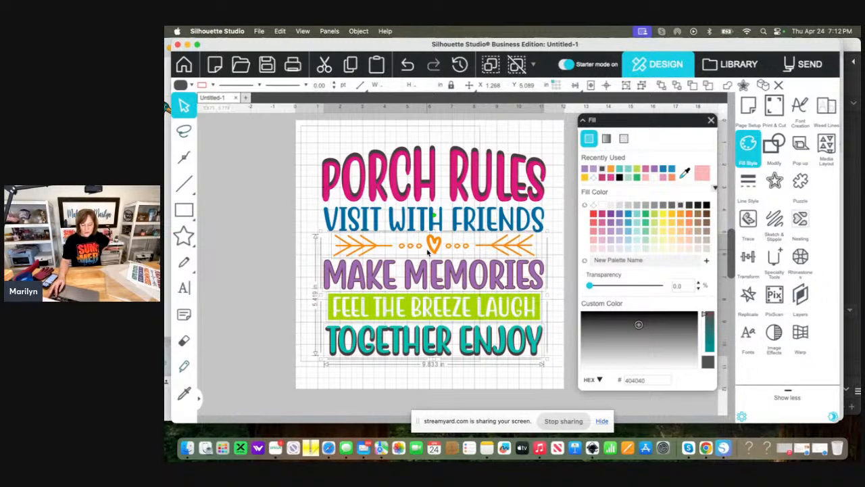
key(Up)
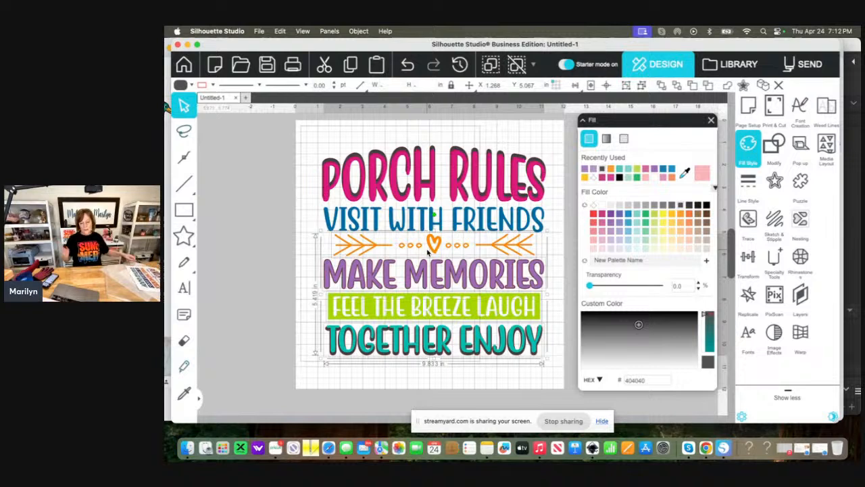
Select the whole Porch Rules design and examine the spacing and shadows of its lines up close and in full
click(427, 233)
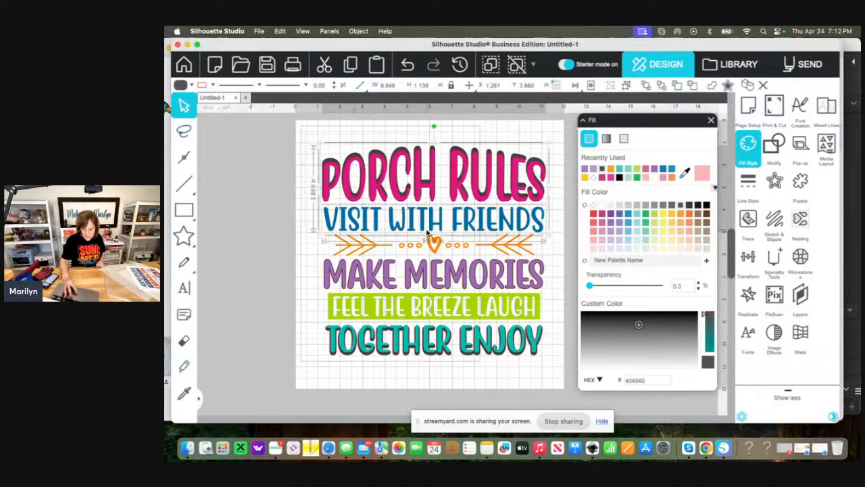
key(super+a)
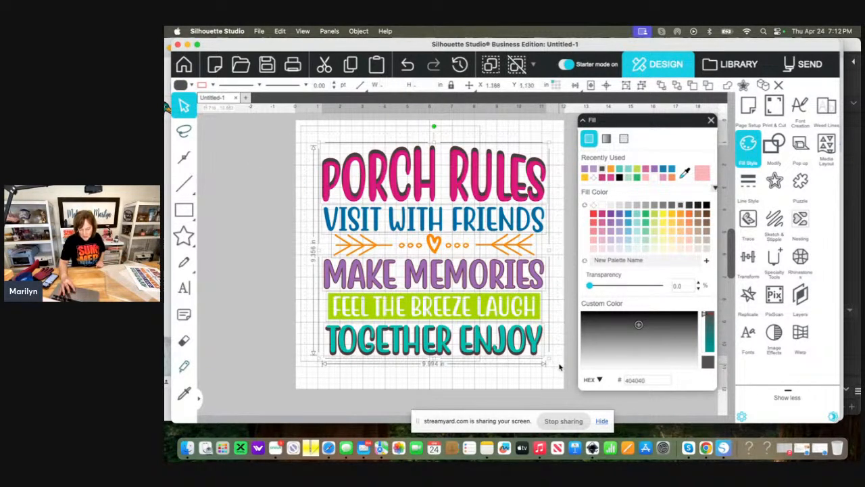
key(super+plus)
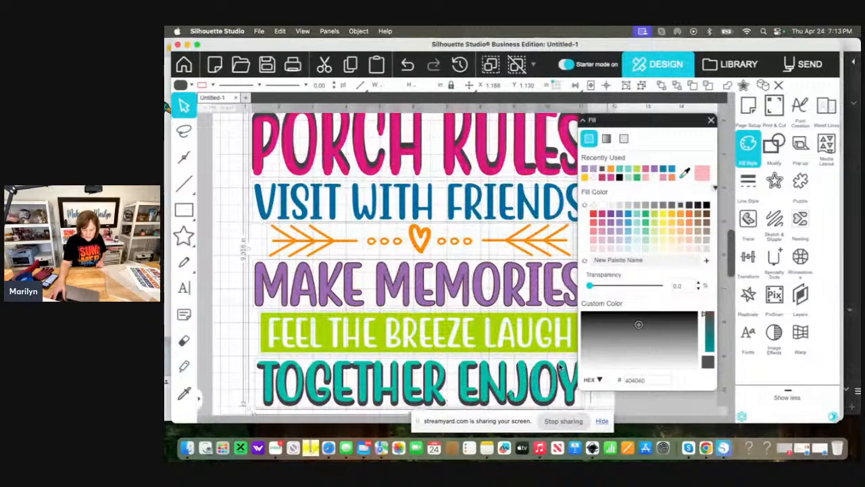
scroll(347, 321, down, 2)
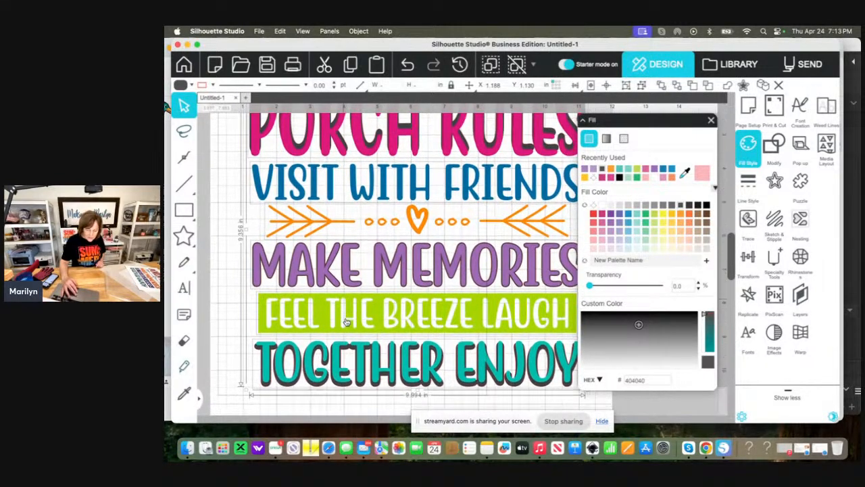
scroll(347, 321, down, 3)
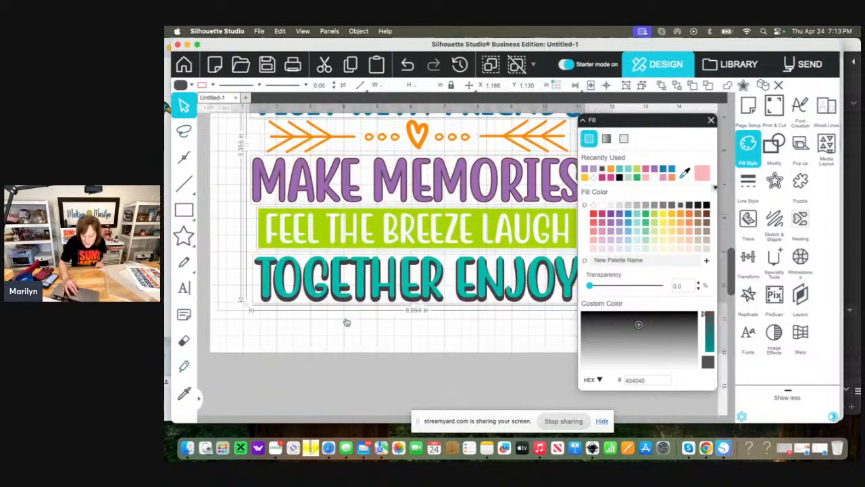
scroll(347, 322, up, 4)
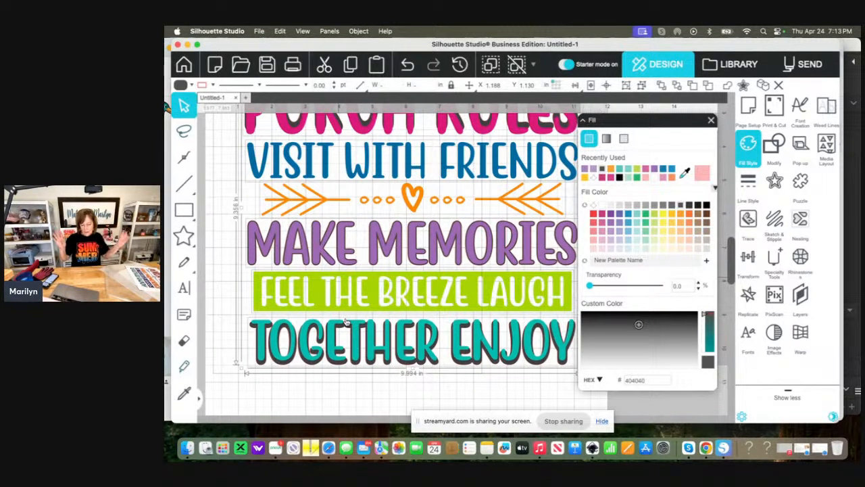
scroll(347, 323, down, 3)
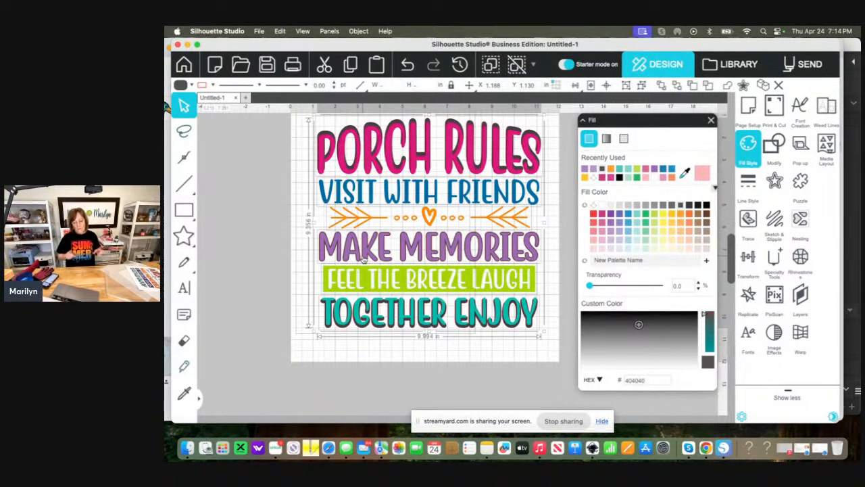
scroll(363, 259, up, 5)
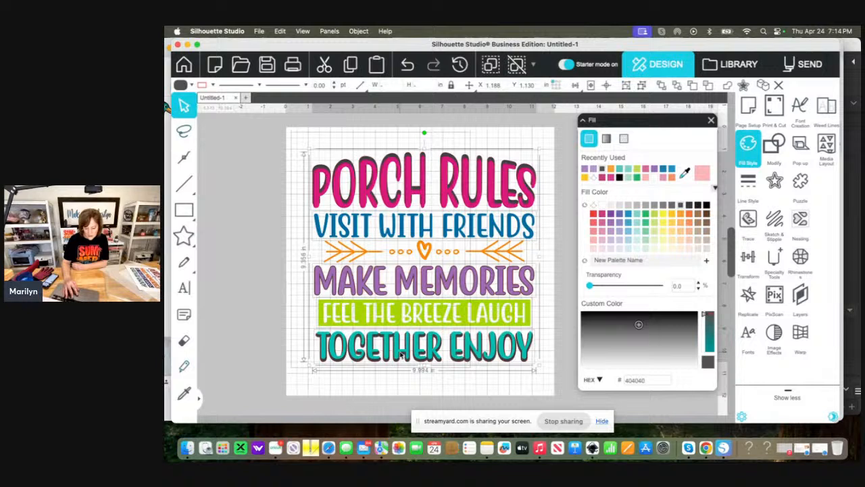
Ungroup the whole Porch Rules design and its TOGETHER ENJOY line into separate pieces
click(358, 31)
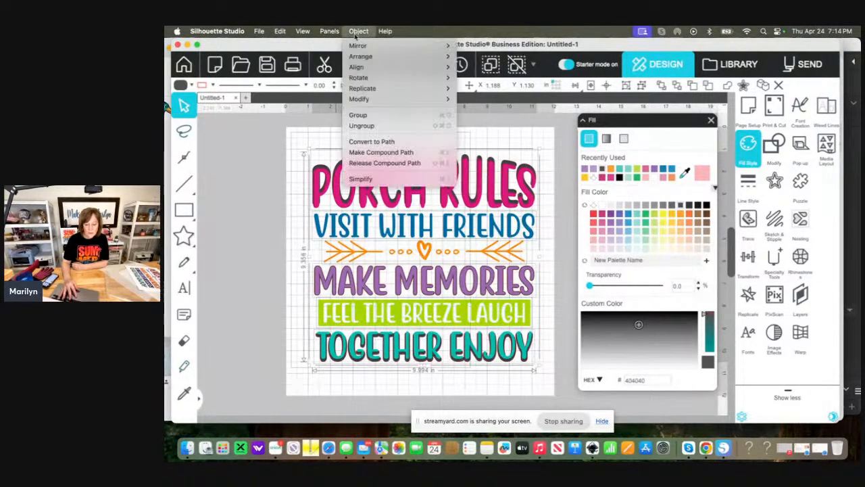
click(357, 128)
click(487, 377)
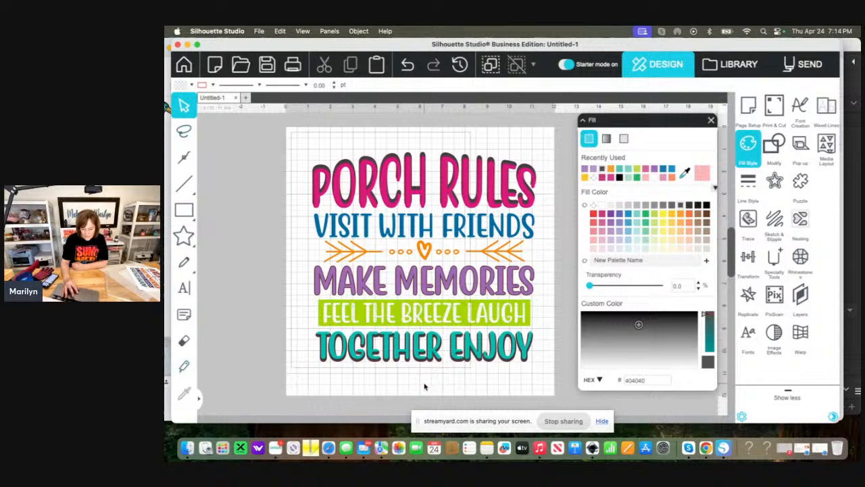
click(541, 344)
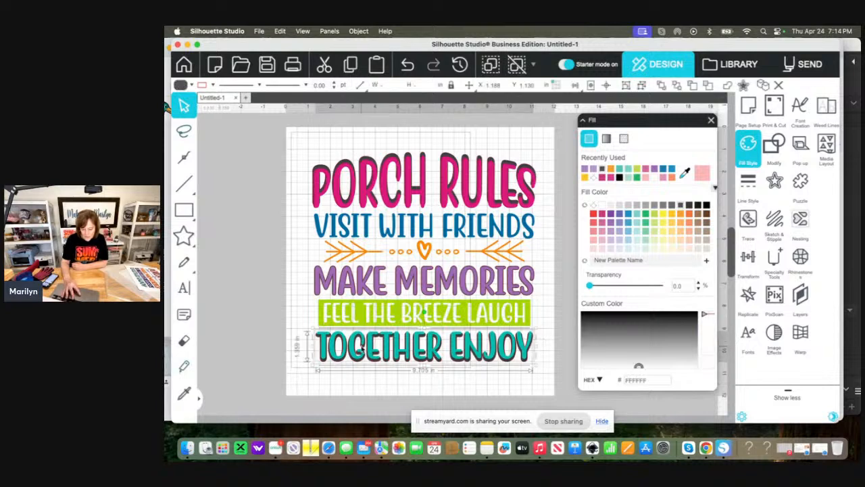
click(358, 31)
click(361, 126)
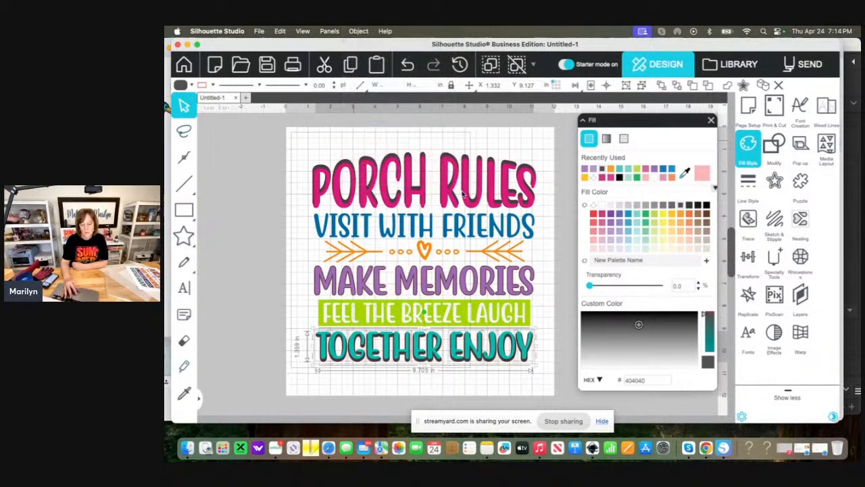
click(550, 352)
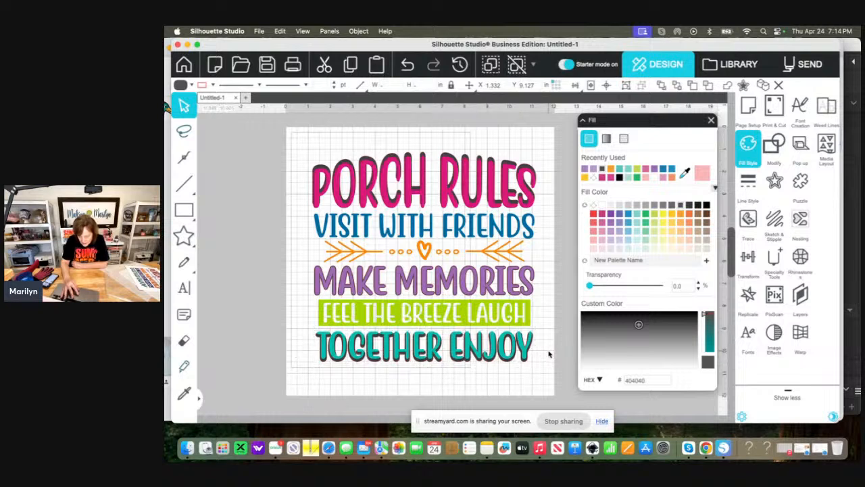
Group the ENJOY letters with their shadows and move the word off the page, left of TOGETHER
drag(537, 349, 452, 357)
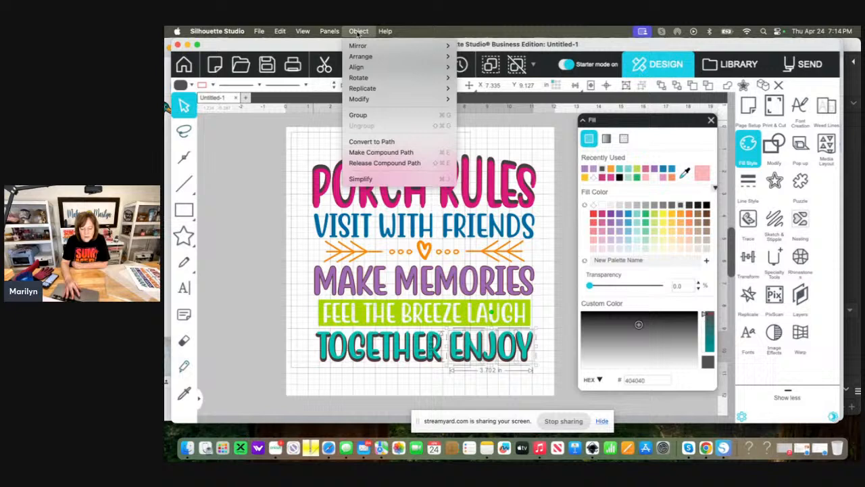
click(359, 115)
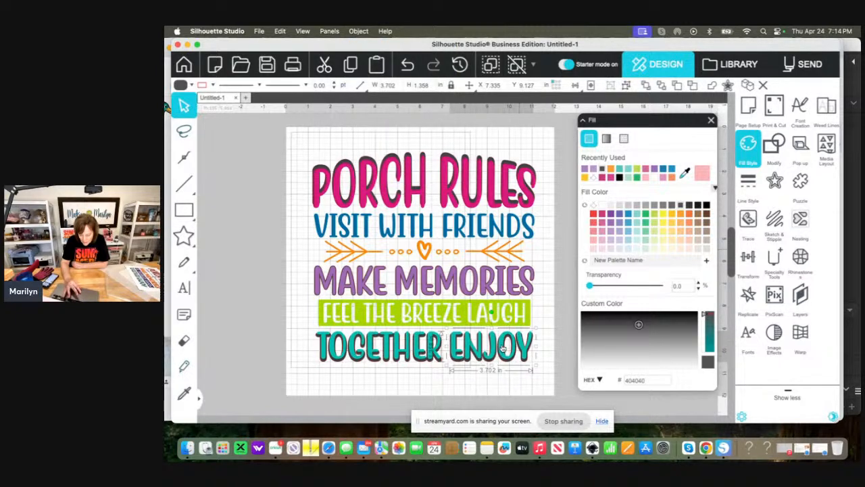
drag(511, 344, 261, 348)
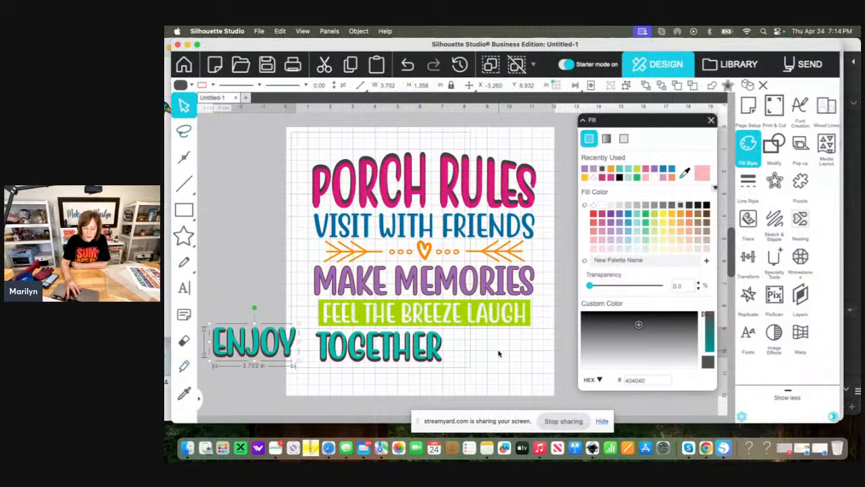
Group the TOGETHER letters with their shadows and move the word to the line's right end, at about X 5.42 in
drag(499, 354, 323, 355)
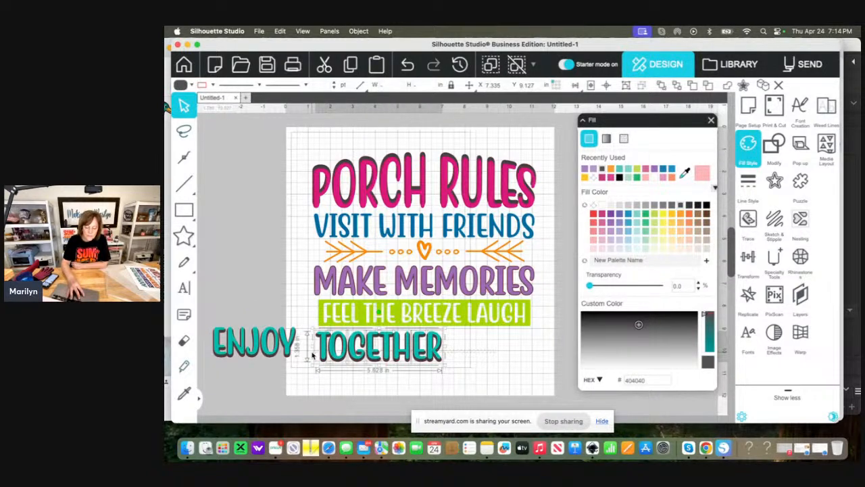
click(358, 32)
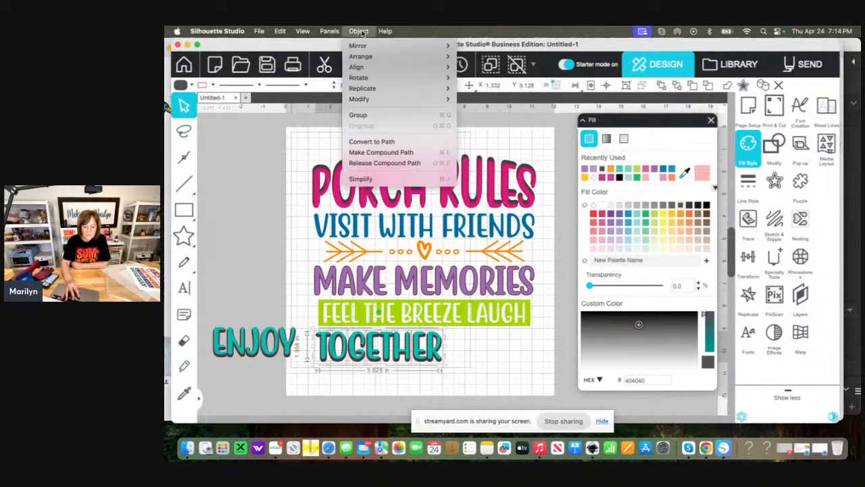
click(358, 115)
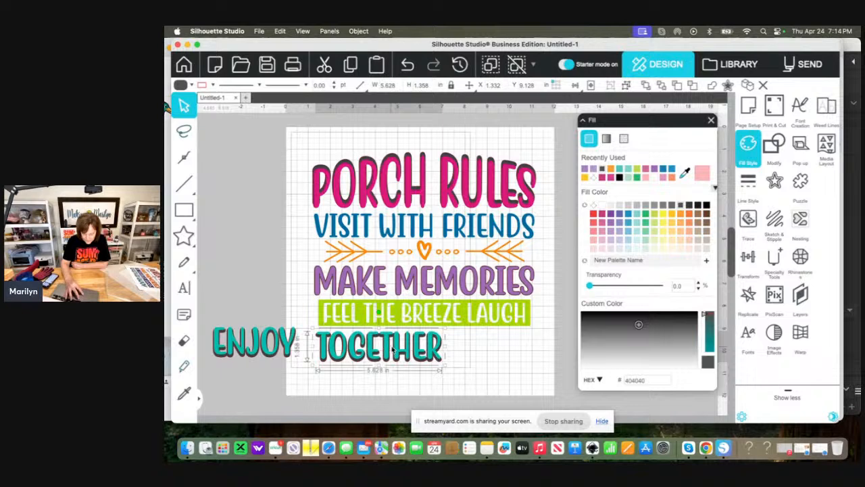
drag(394, 350, 486, 350)
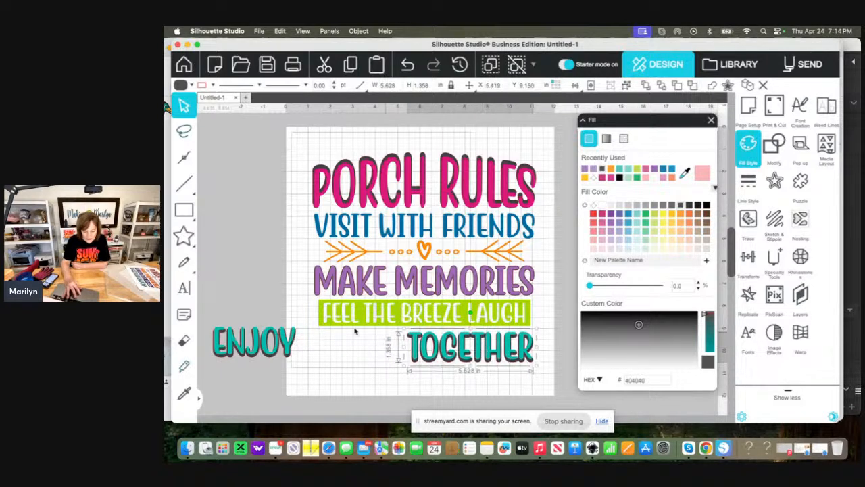
Move ENJOY back onto the page in front of TOGETHER, at about X 1.50 in and Y 9.17 in
drag(290, 342, 399, 346)
click(400, 347)
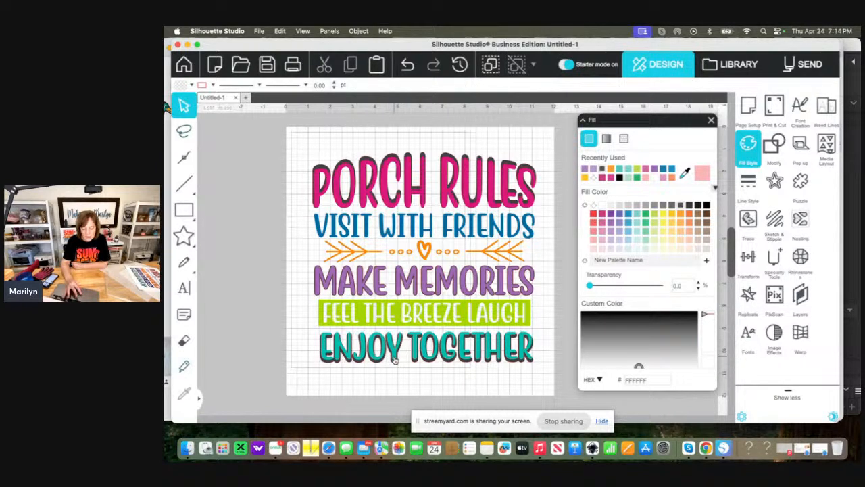
click(392, 358)
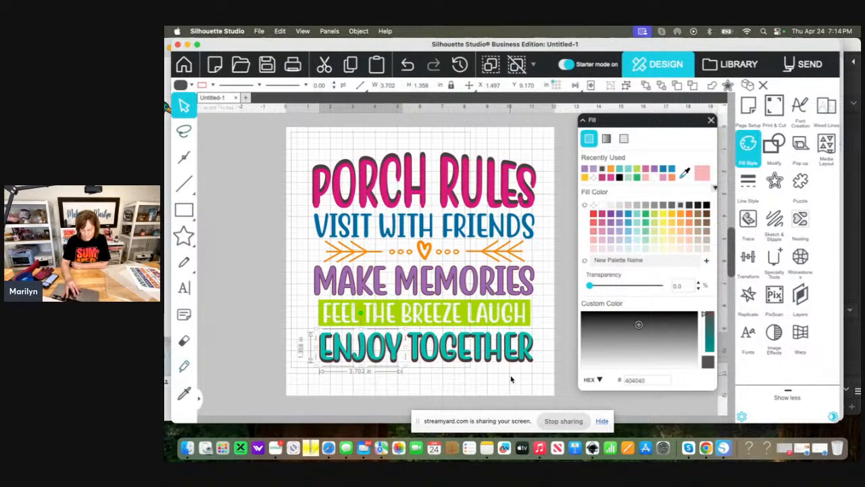
Align the bottoms of ENJOY and TOGETHER and group the two words into one line
drag(530, 379, 338, 350)
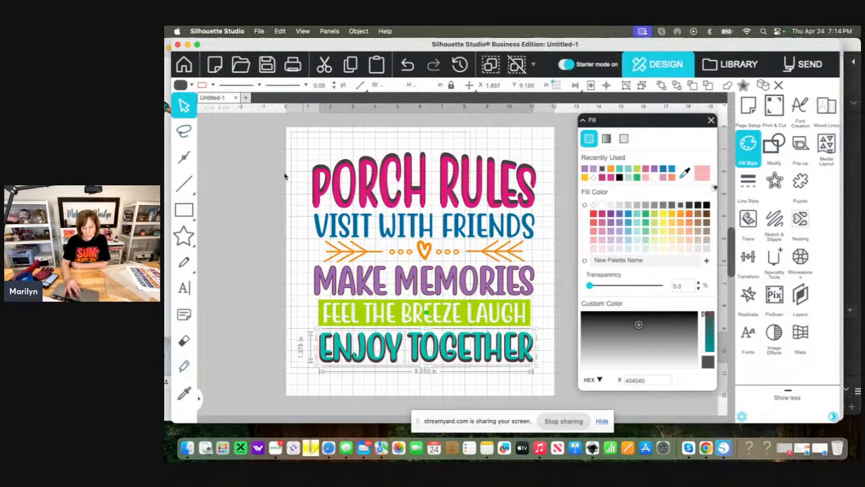
click(357, 31)
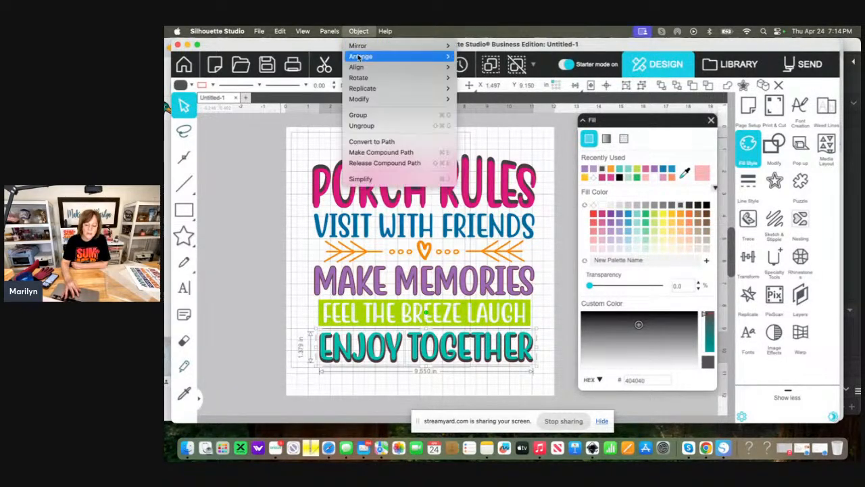
mouse_move(358, 67)
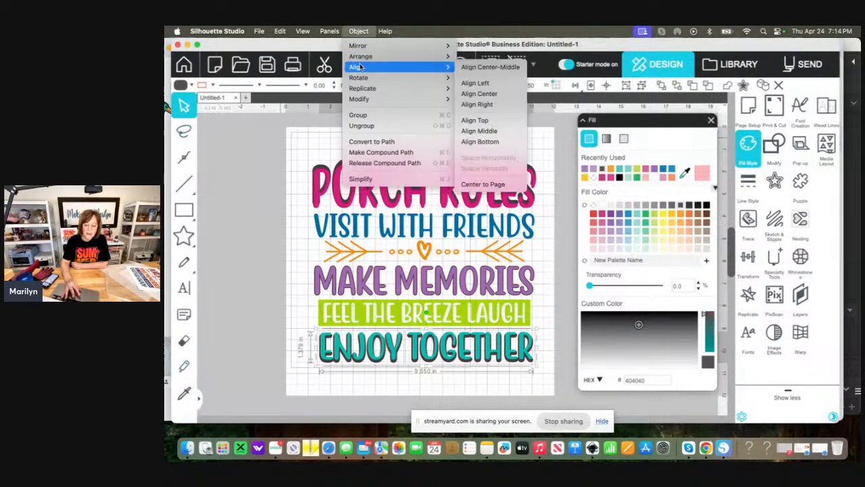
click(490, 142)
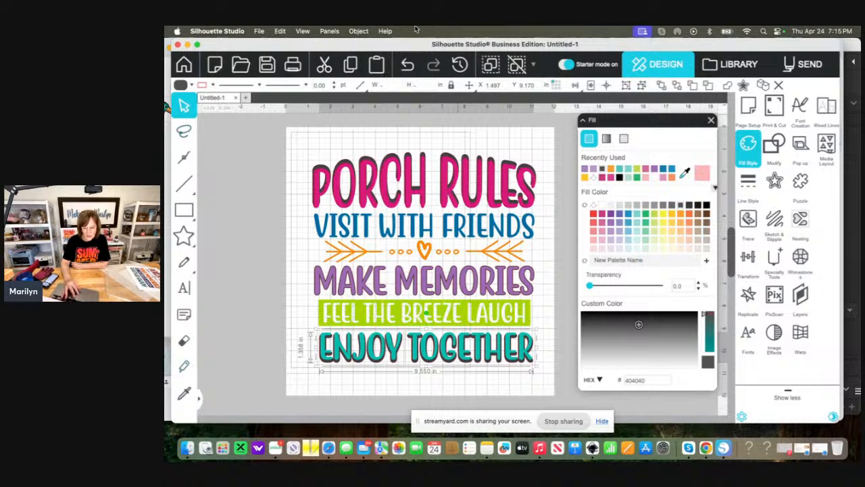
click(358, 31)
click(366, 114)
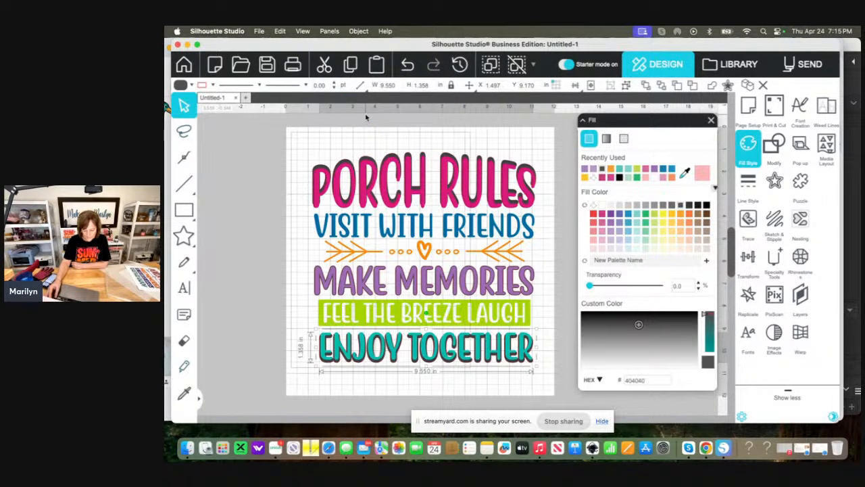
Nudge the ENJOY TOGETHER line up toward the green band, to about Y 9.105 in
key(Up)
key(Up)
key(Up)
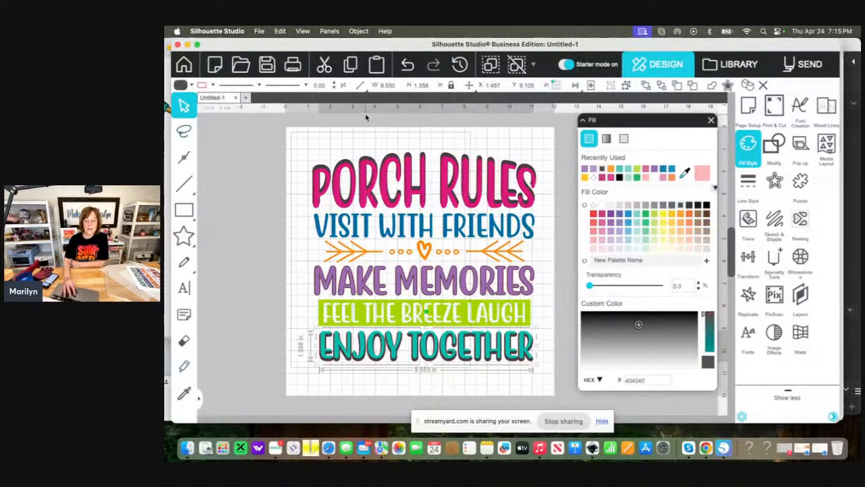
Try a black fill on the green FEEL THE BREEZE LAUGH band, and undo the color change
click(361, 313)
click(706, 206)
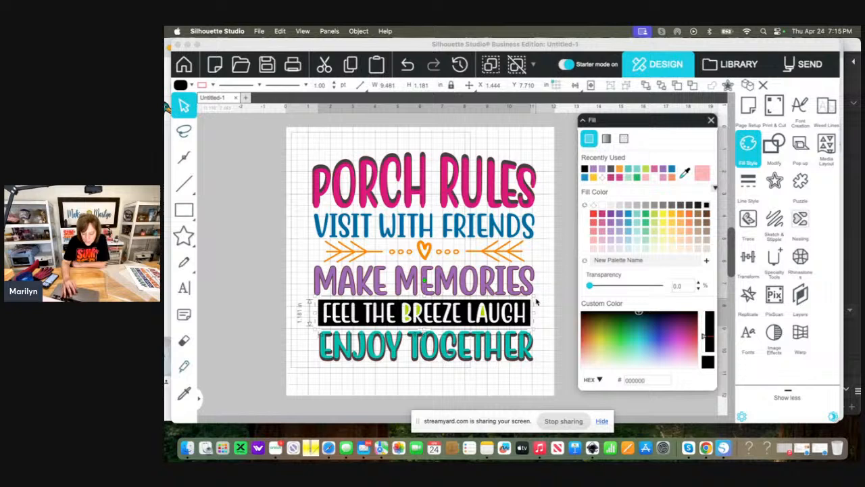
click(350, 68)
click(407, 65)
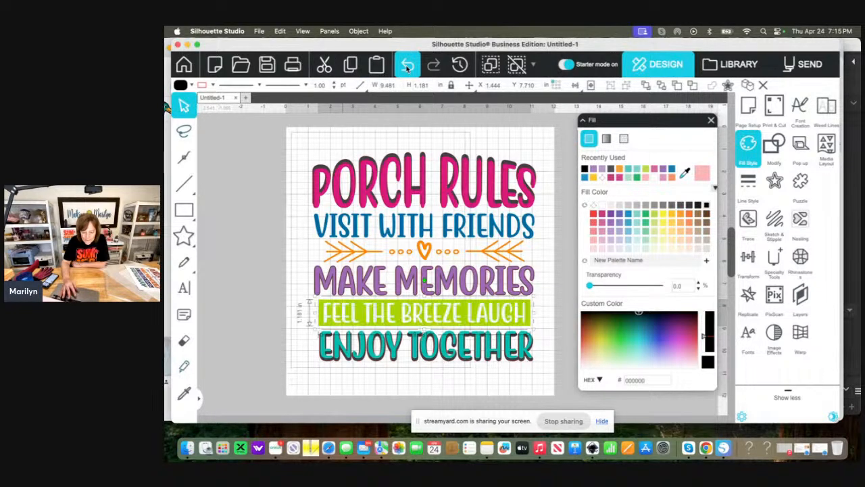
click(294, 301)
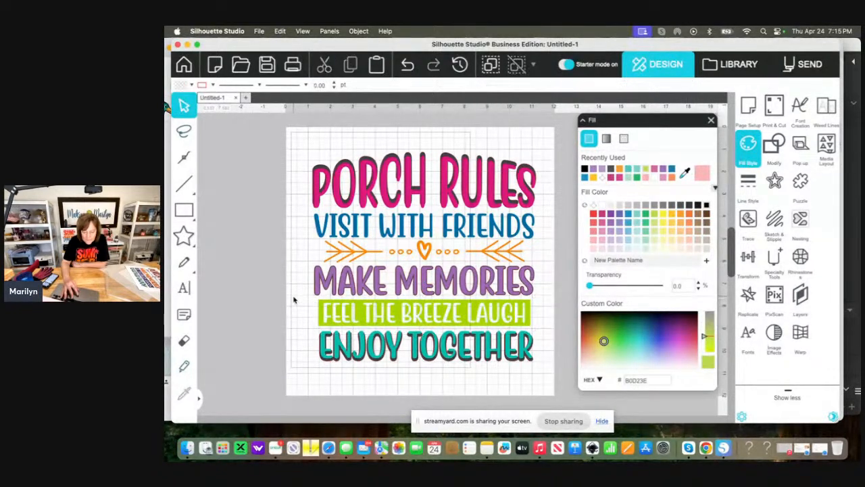
Select all pieces of the FEEL THE BREEZE LAUGH band, fill them black and group them
click(425, 319)
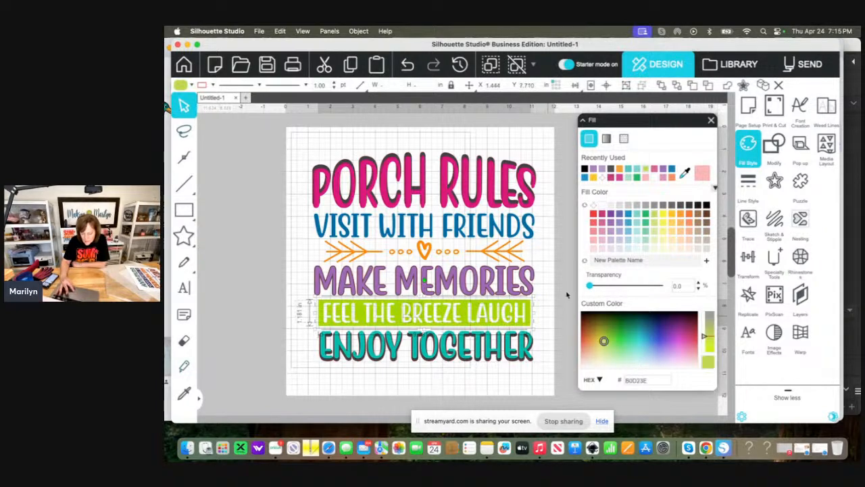
click(705, 204)
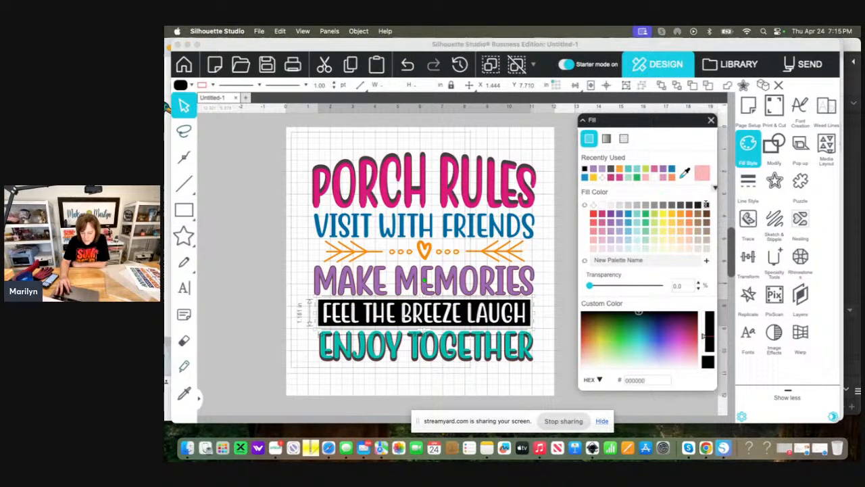
click(359, 31)
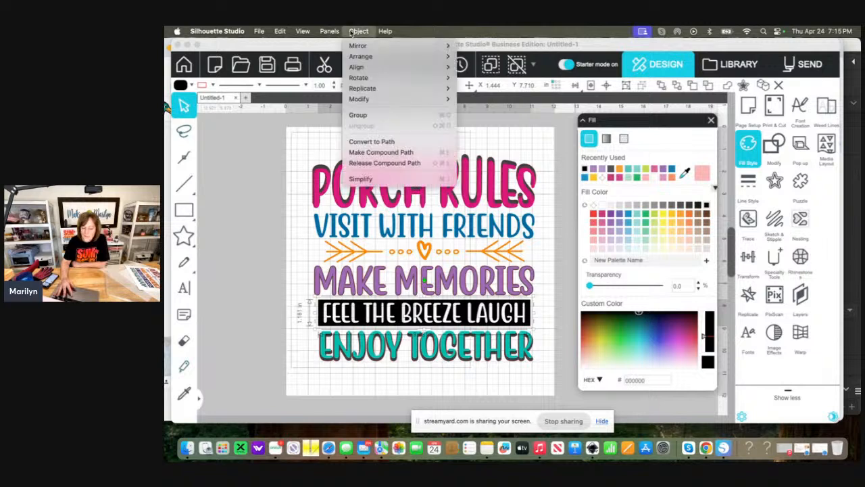
click(370, 115)
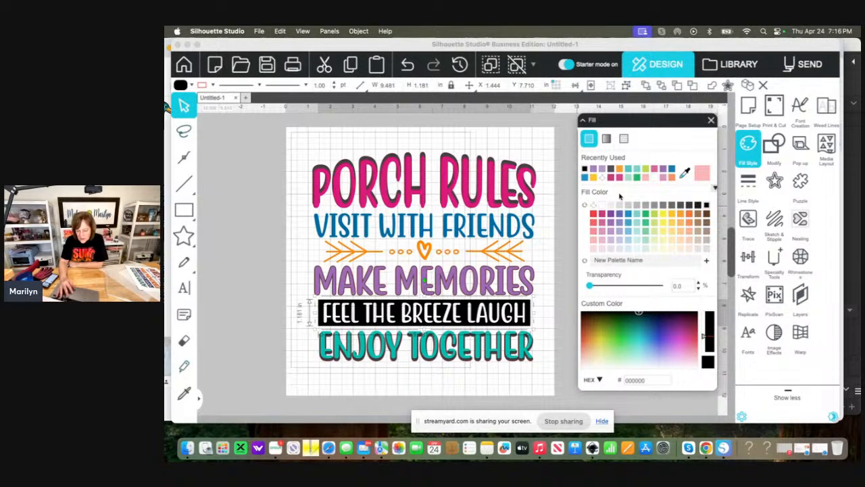
Try lime green and two teal fills on the FEEL THE BREEZE LAUGH band, settling on lime green (B0D23E)
click(654, 214)
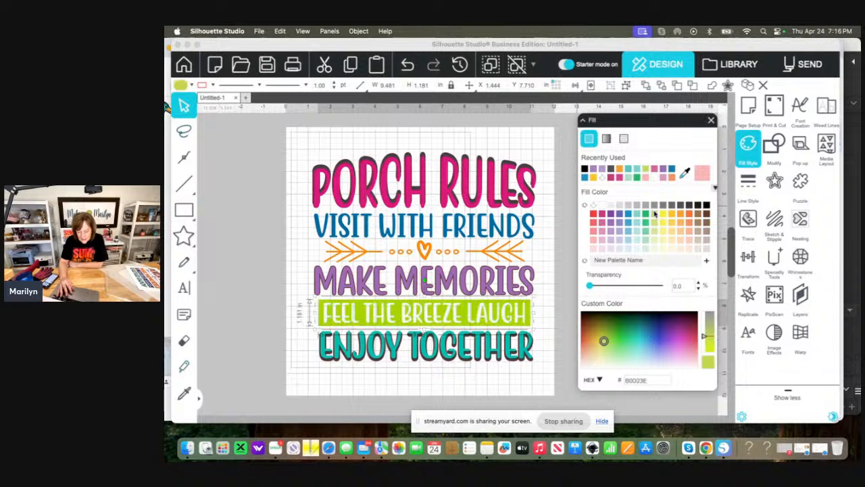
click(639, 215)
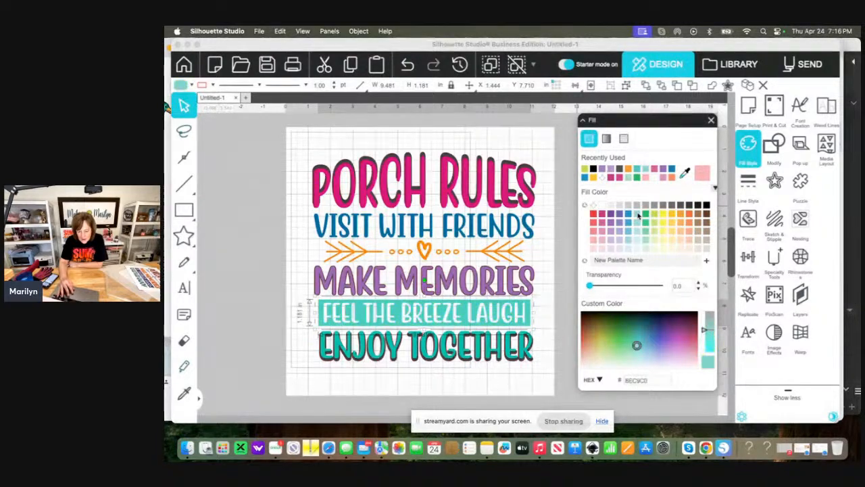
click(637, 223)
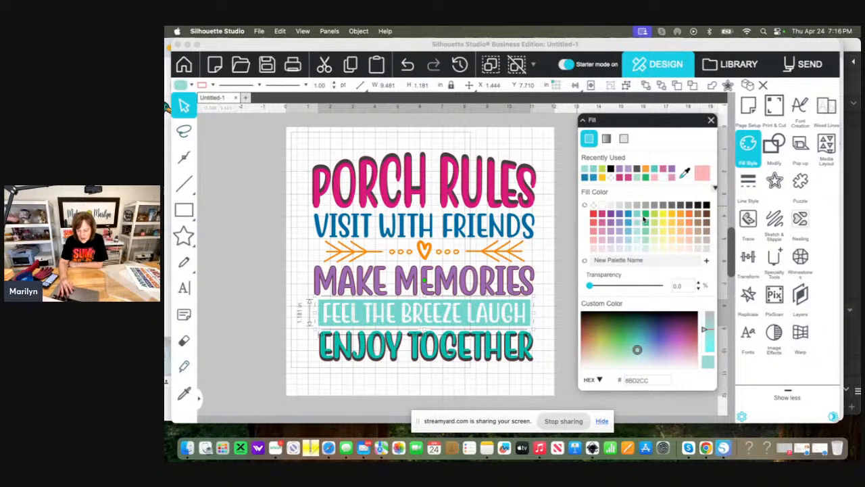
click(655, 215)
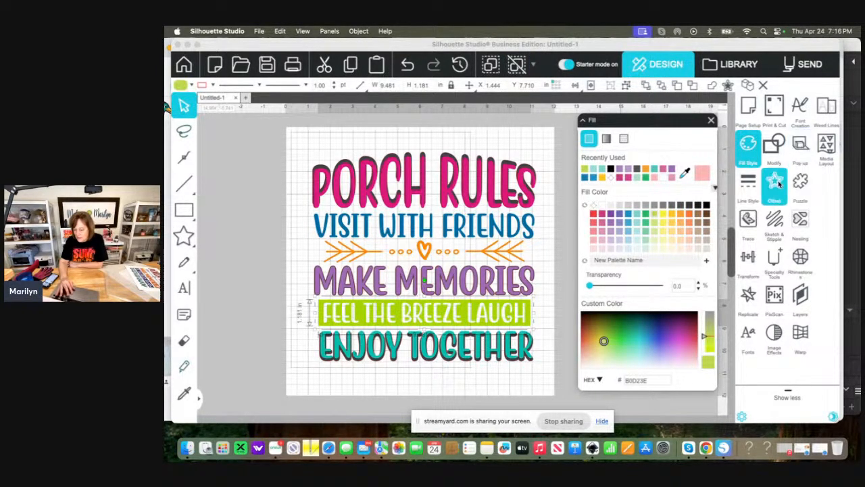
Create an outer offset of 0.010 in around the lime green FEEL THE BREEZE LAUGH band
click(775, 179)
click(609, 144)
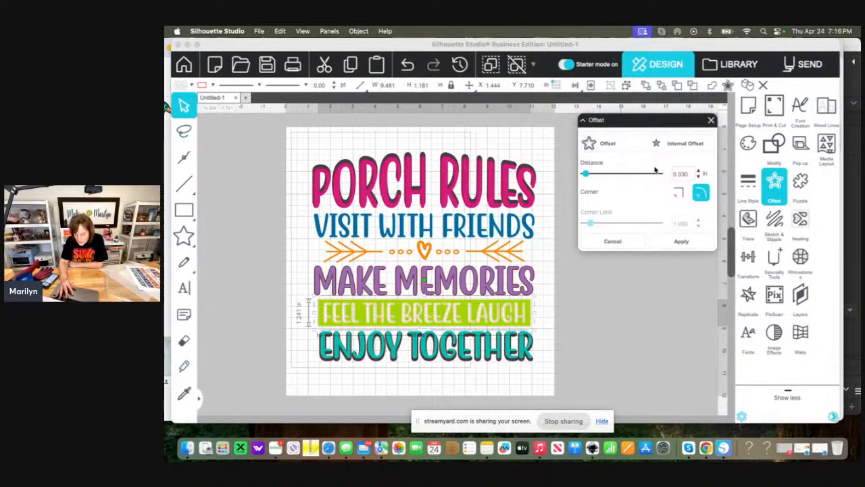
click(699, 176)
click(699, 178)
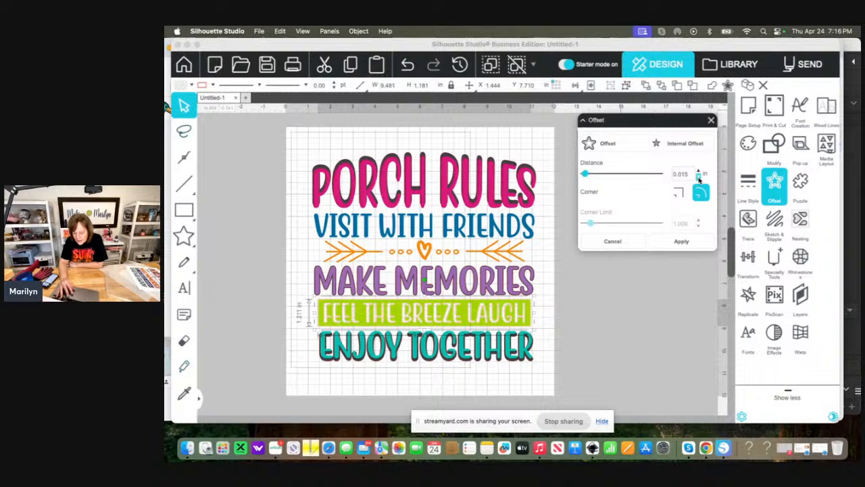
click(699, 177)
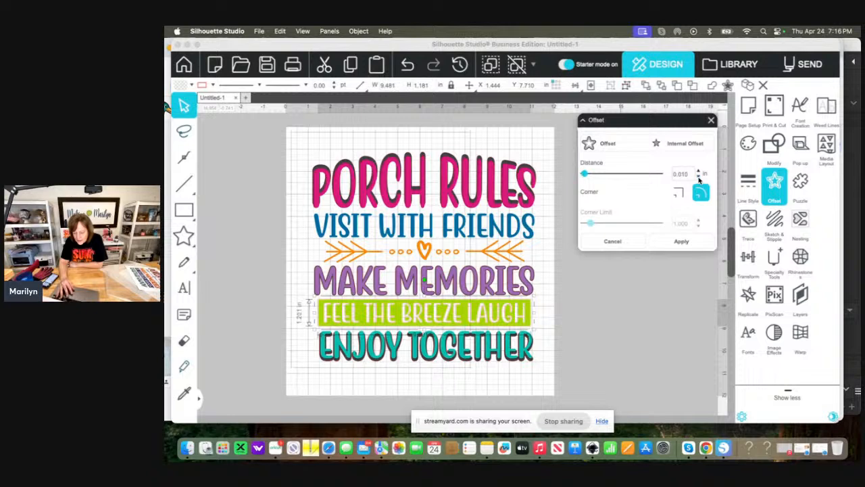
click(684, 240)
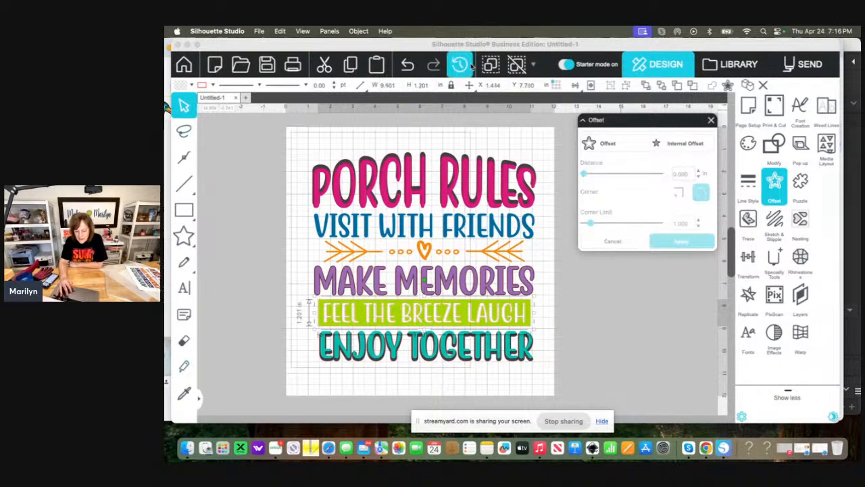
Fill the new offset around the FEEL THE BREEZE LAUGH band black (000000)
click(359, 31)
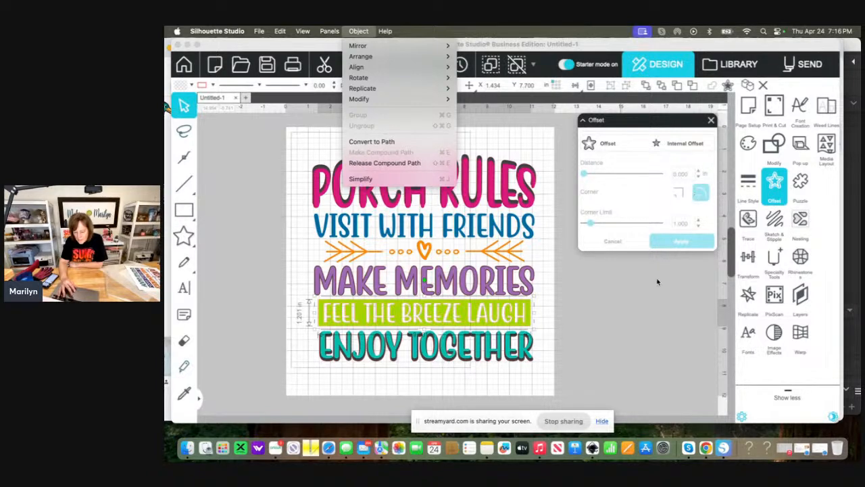
click(748, 145)
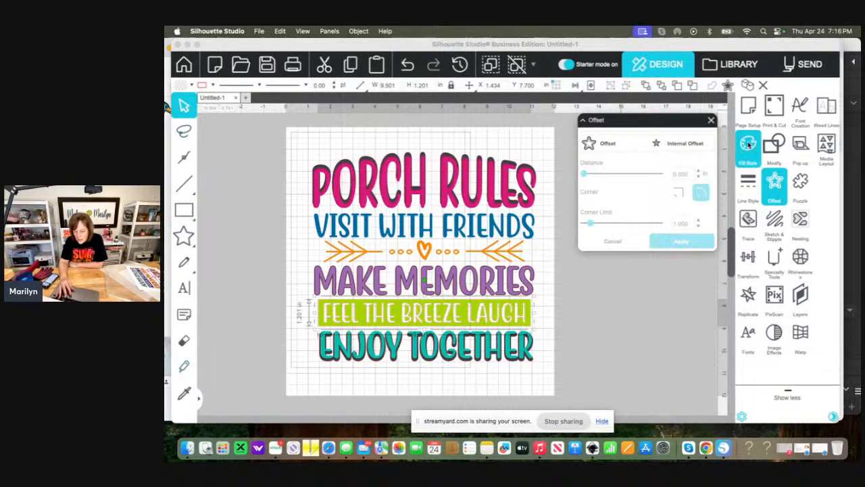
click(749, 143)
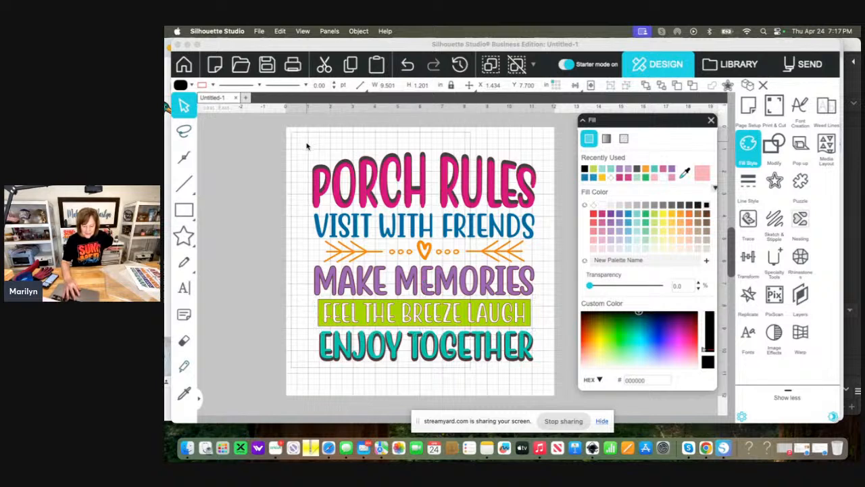
Try aligning all lines of the design by their horizontal centers, and undo the alignment
drag(305, 144, 457, 365)
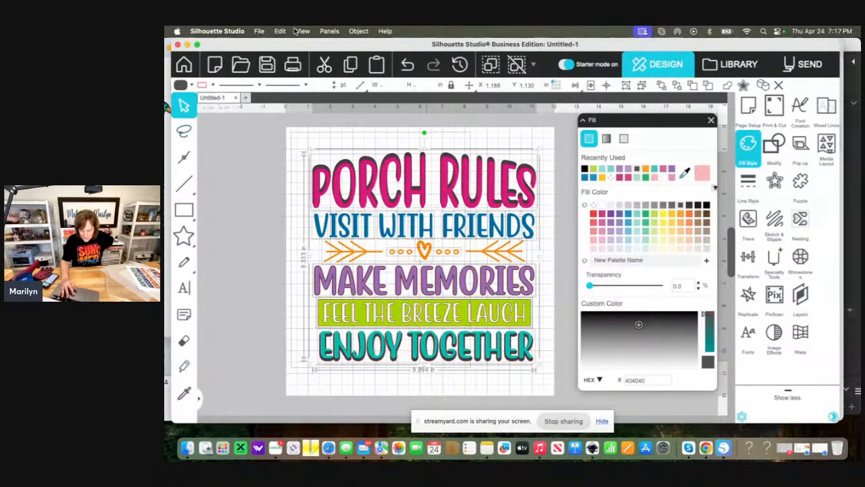
click(358, 31)
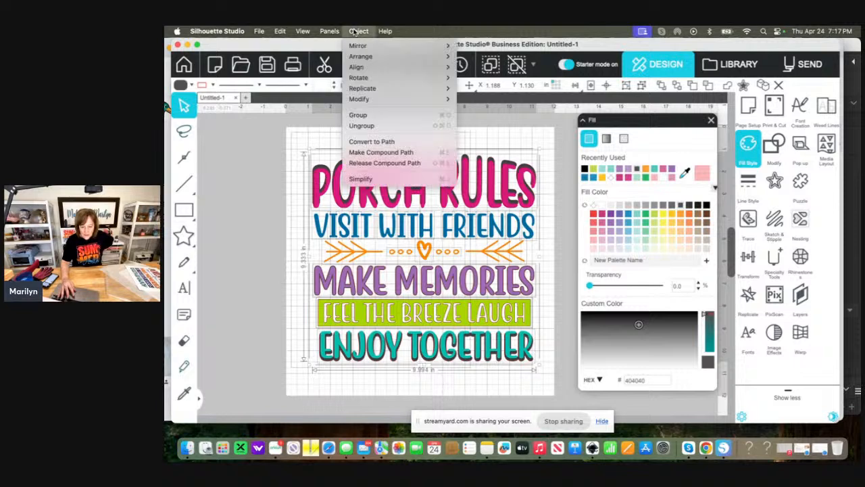
mouse_move(360, 67)
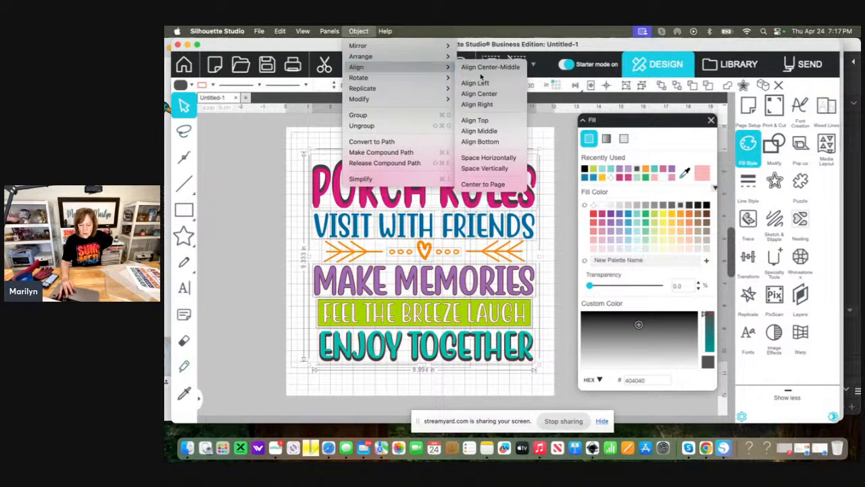
click(485, 94)
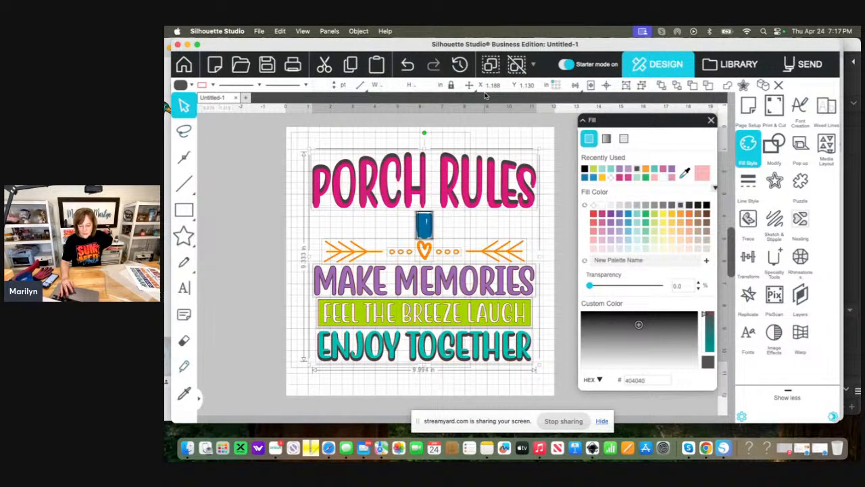
click(409, 65)
Select all the letters of the blue VISIT WITH FRIENDS line and group them
click(298, 201)
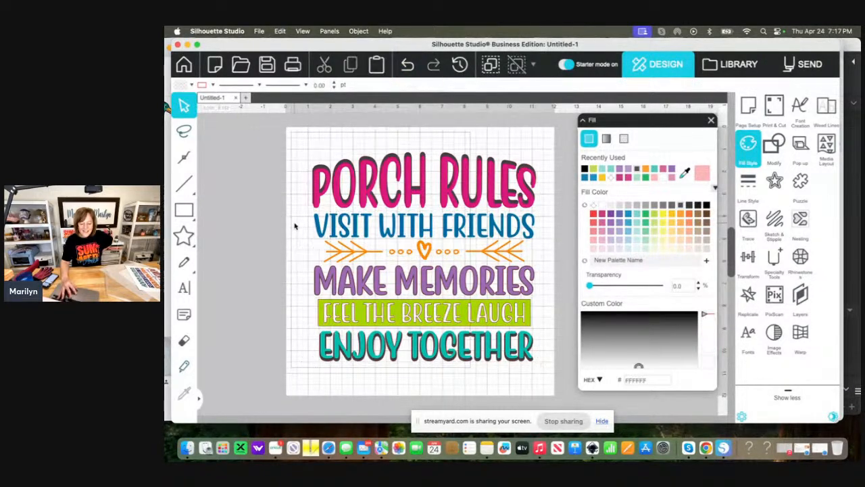
drag(296, 226, 539, 221)
click(357, 32)
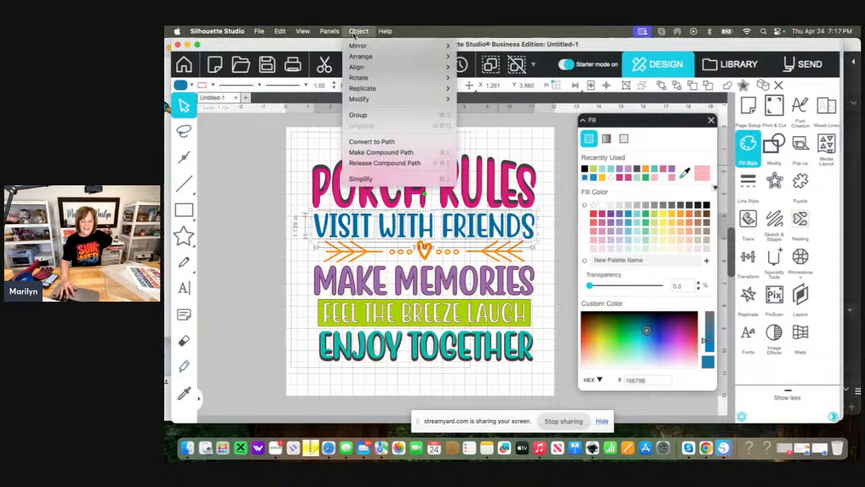
click(361, 115)
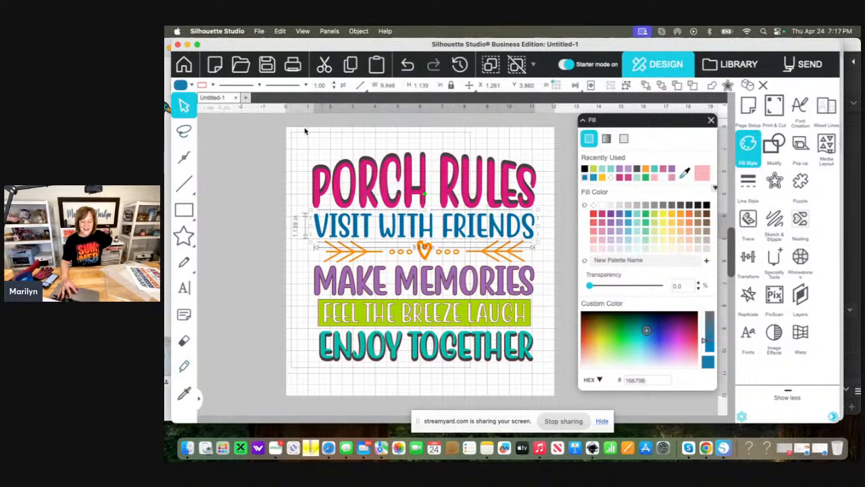
Select every line of the design, align them by their horizontal centers, and deselect
drag(308, 130, 554, 375)
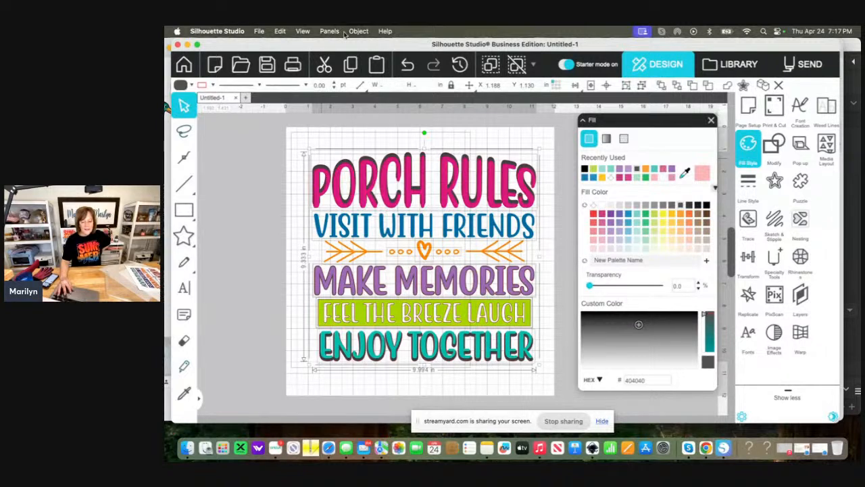
click(356, 32)
mouse_move(378, 67)
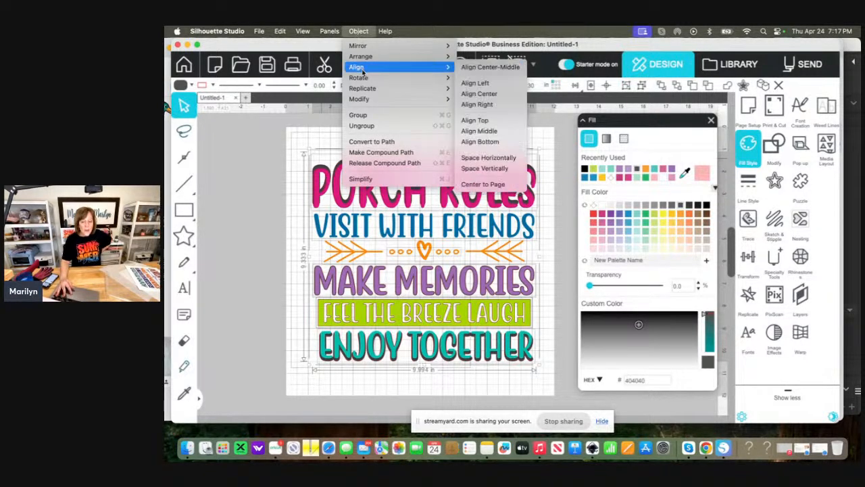
click(490, 94)
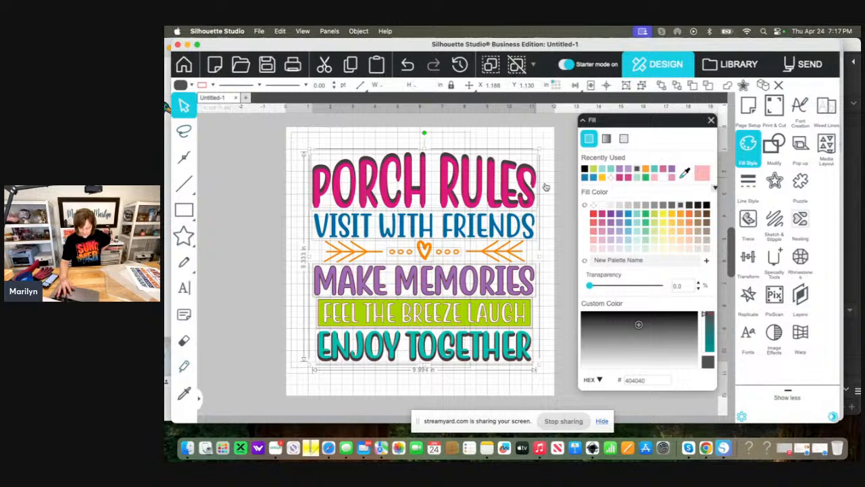
click(556, 201)
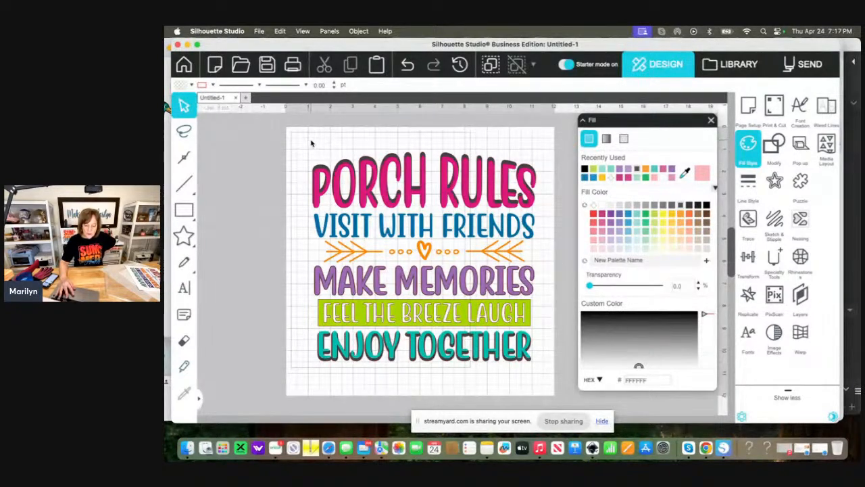
Select all lines of the Porch Rules design and group them into one object
click(464, 355)
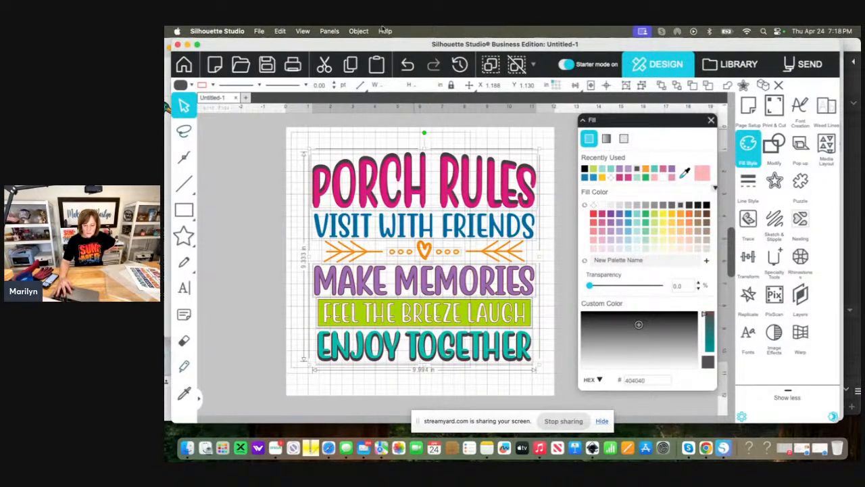
click(356, 32)
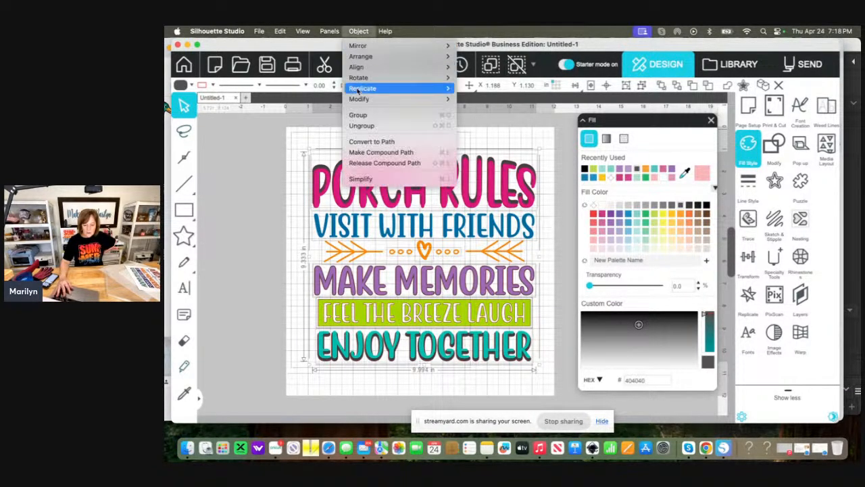
click(358, 115)
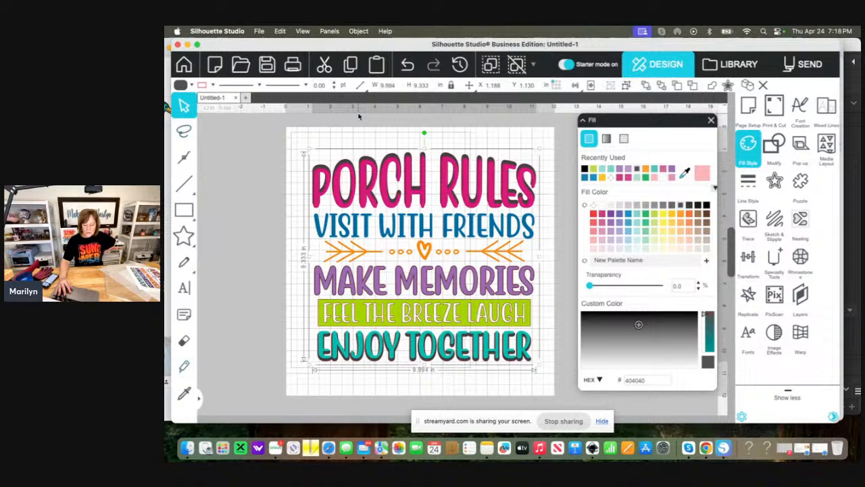
Save the design to the hard drive on the Desktop as Porch in SVG format
click(259, 31)
mouse_move(276, 126)
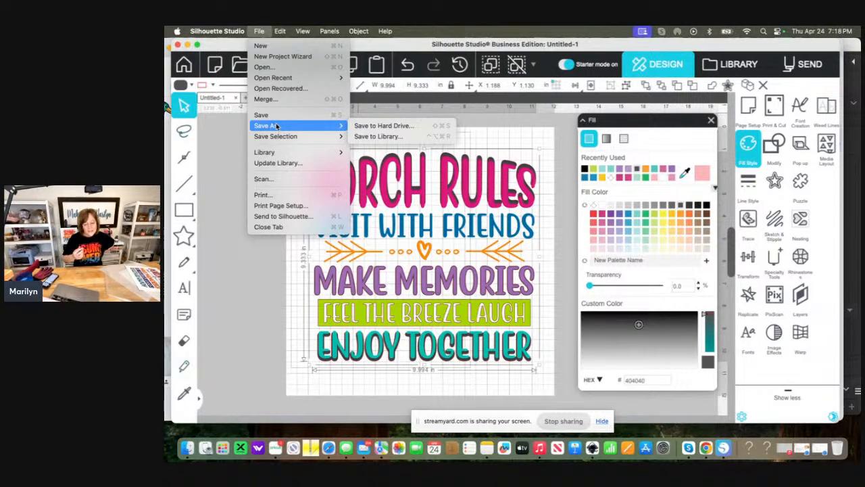
click(386, 126)
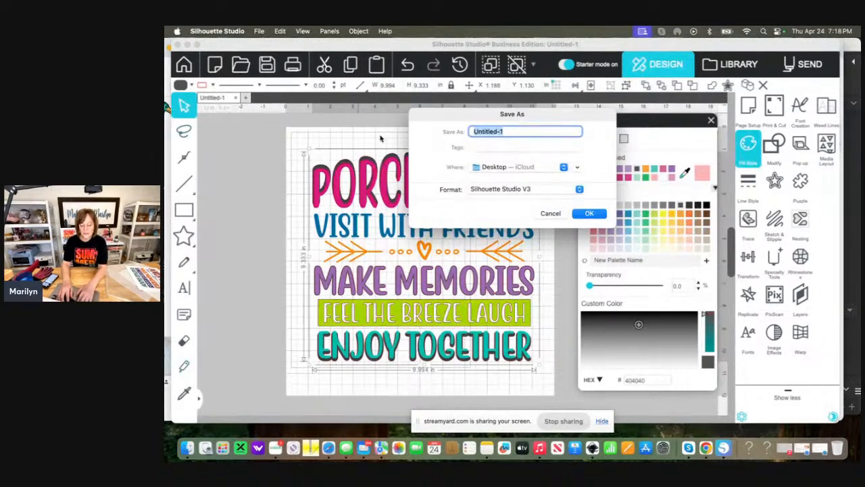
text(Porch)
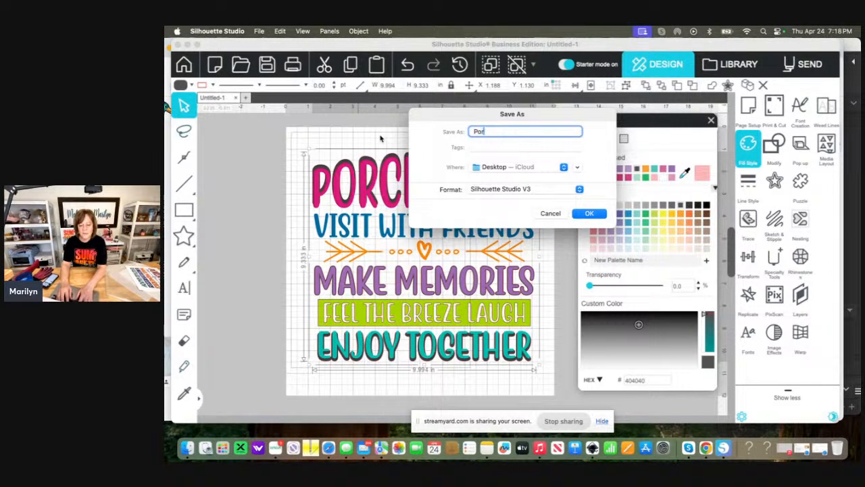
click(485, 190)
click(484, 211)
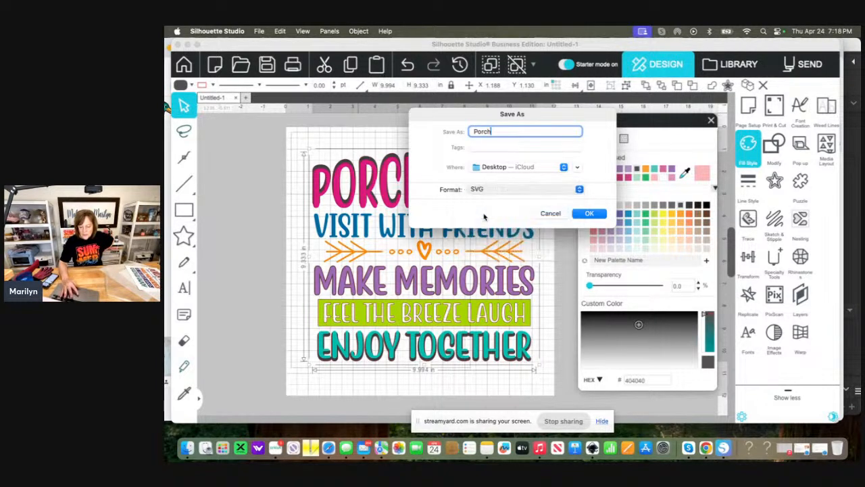
click(591, 214)
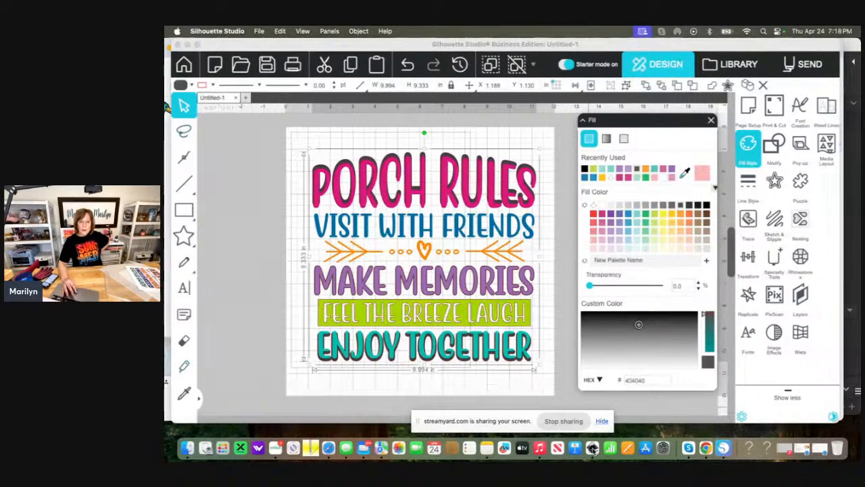
Switch to Inkscape, minimize the Silhouette Studio and browser windows, and reposition the blank Inkscape document's window
click(592, 448)
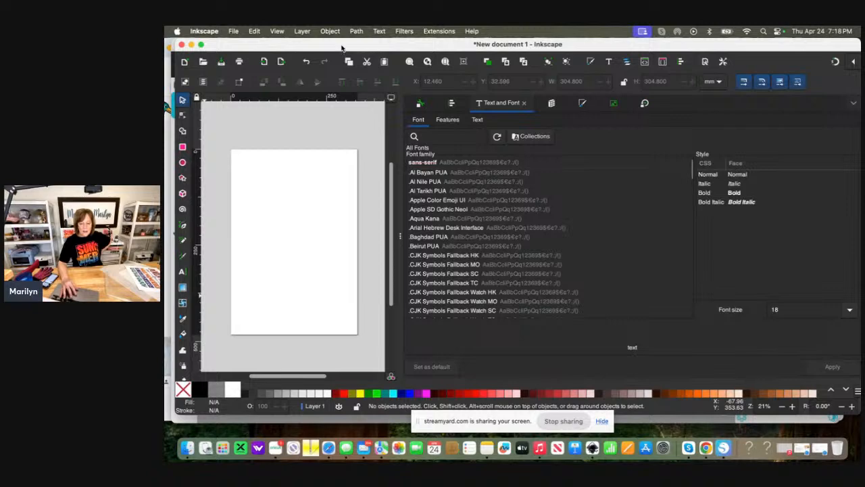
drag(343, 46, 343, 165)
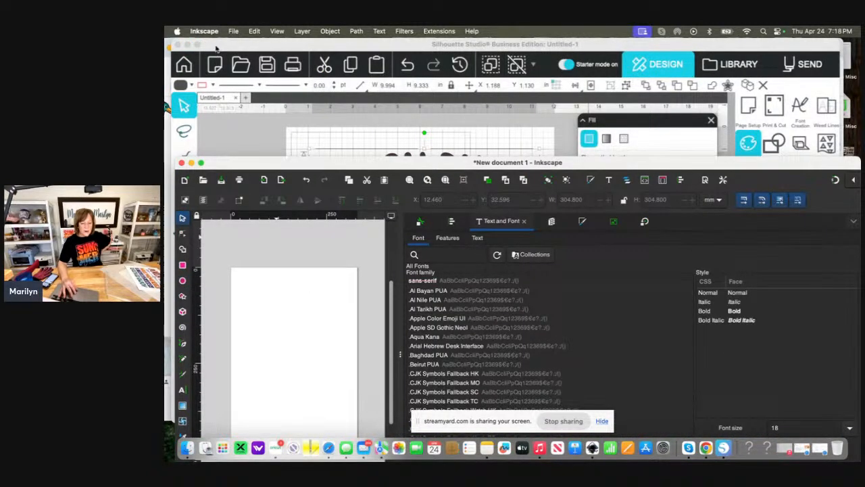
drag(217, 48, 282, 44)
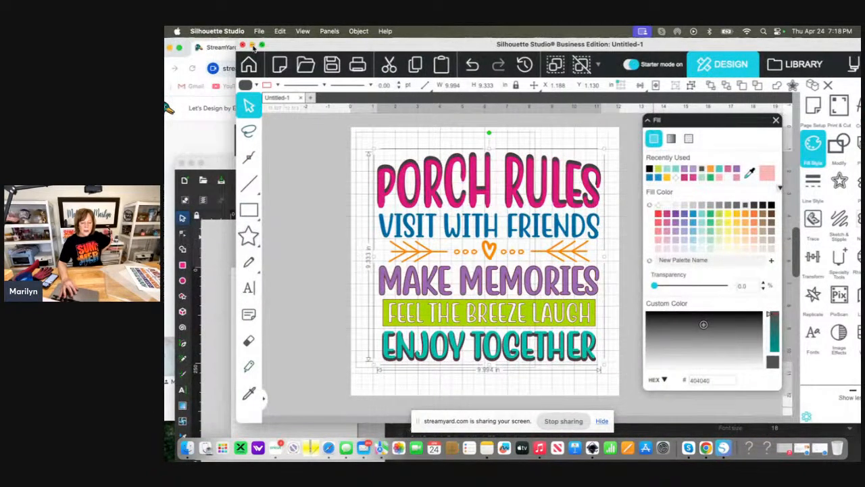
click(252, 46)
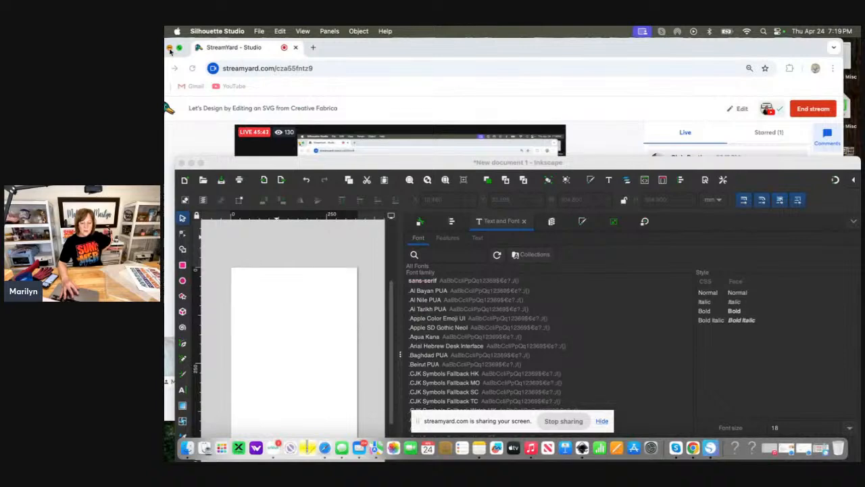
click(171, 48)
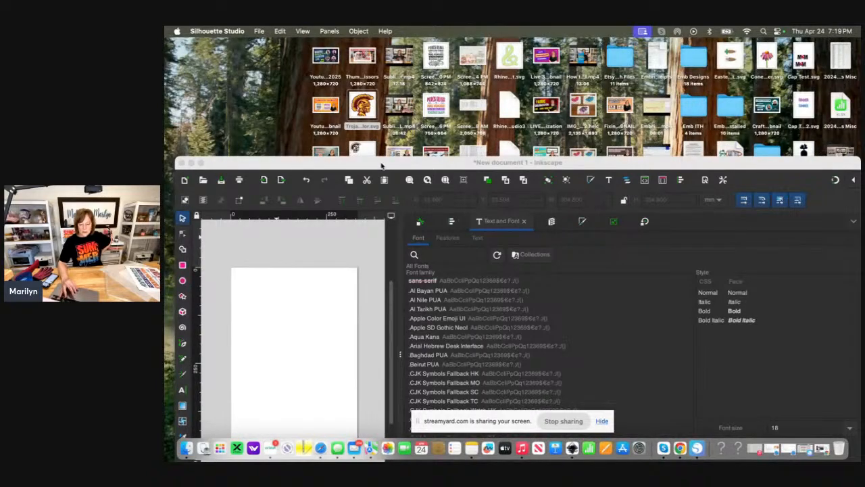
drag(382, 165, 335, 36)
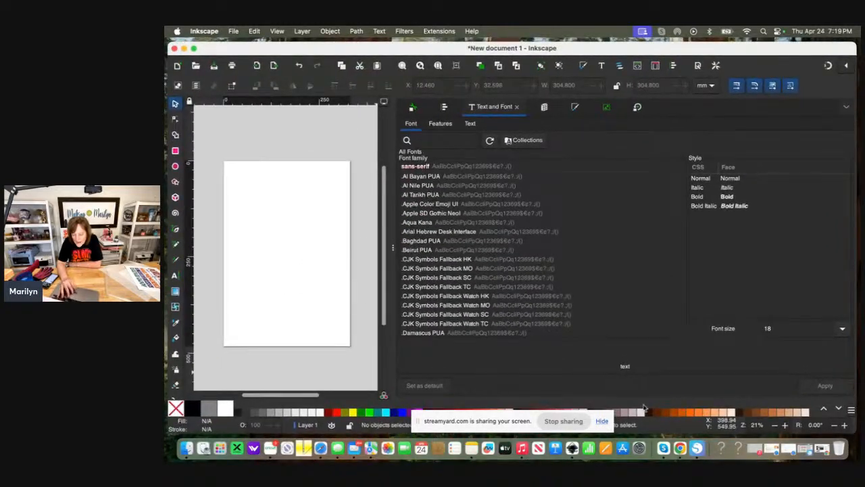
Move the Inkscape window aside, restore the minimized Silhouette Studio window and deselect the Porch Rules design
click(697, 448)
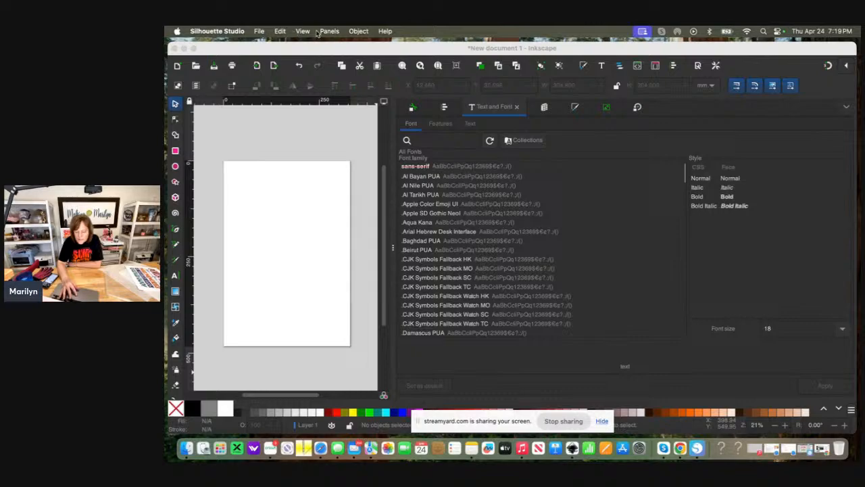
drag(382, 48, 408, 73)
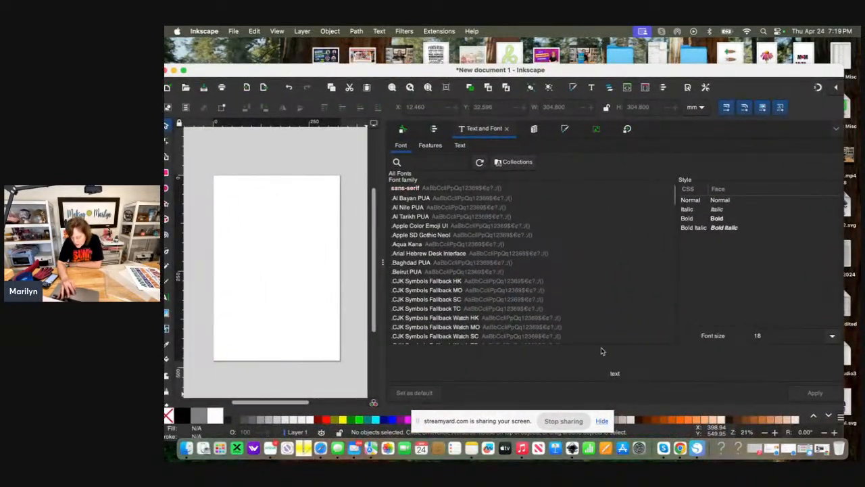
click(805, 451)
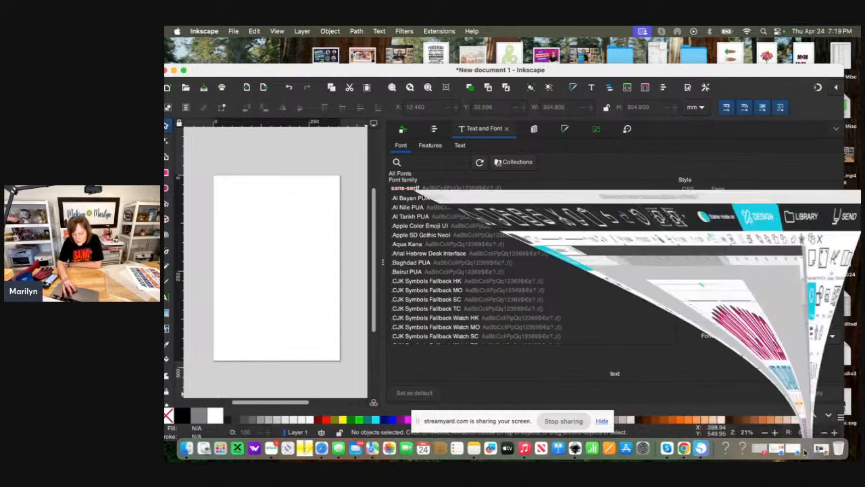
click(356, 182)
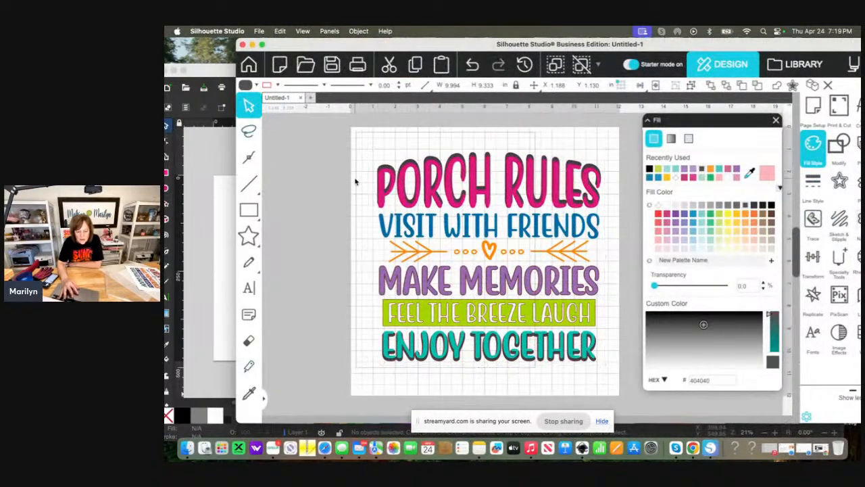
Save the deselected Porch Rules design to the hard drive again, on the Desktop as Porch in SVG format
click(259, 31)
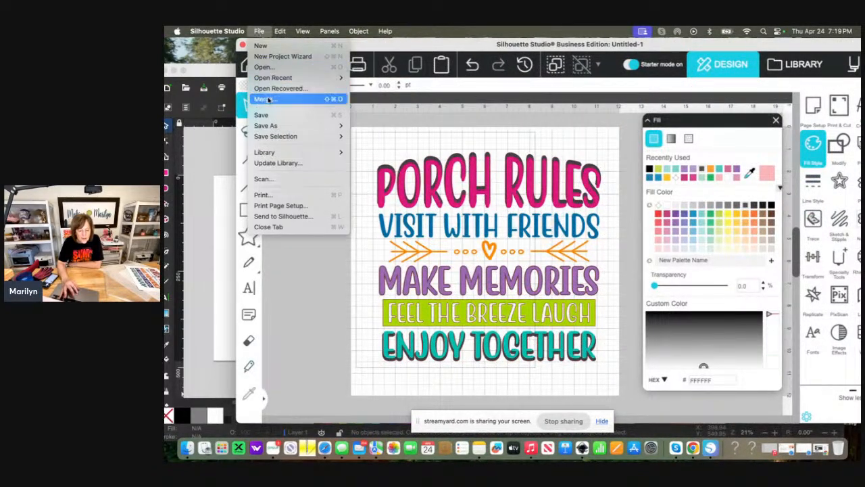
mouse_move(274, 126)
click(385, 126)
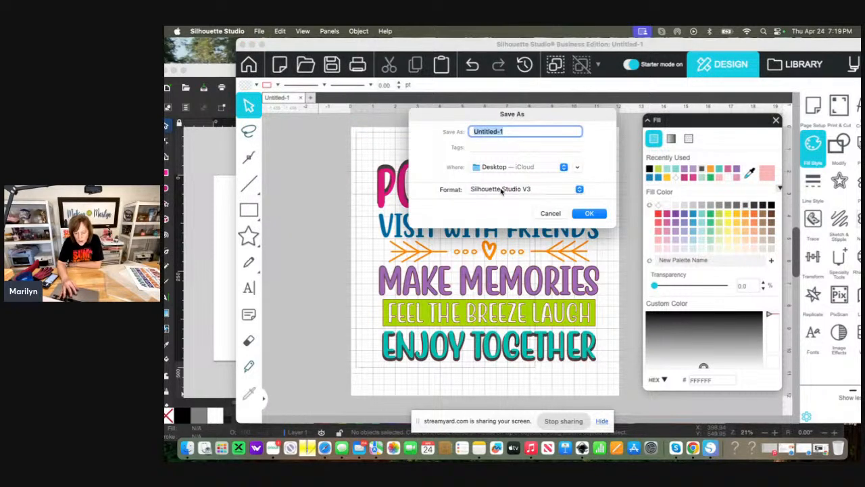
click(501, 190)
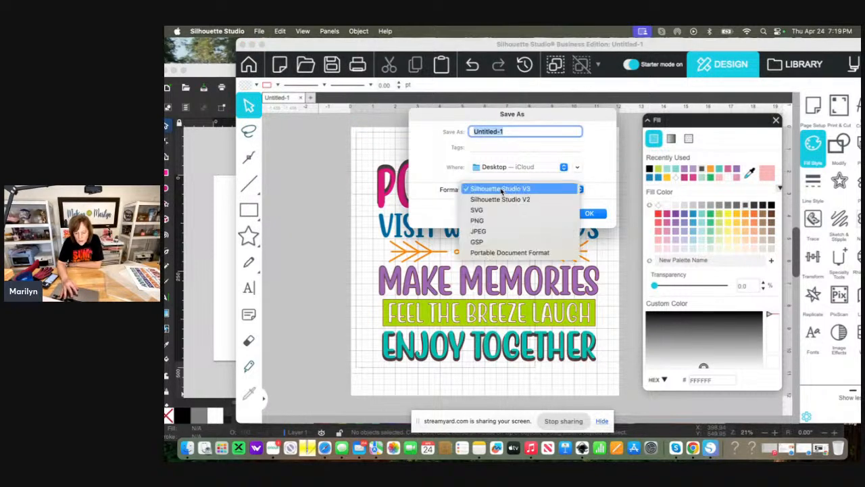
click(499, 209)
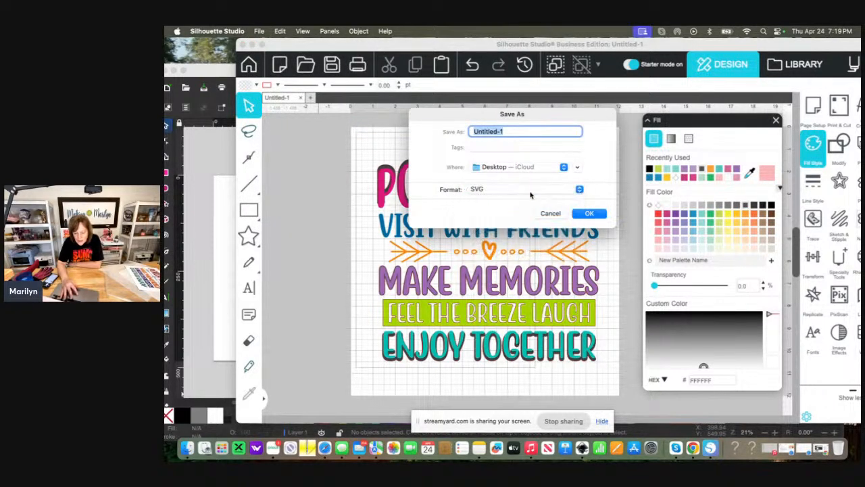
click(531, 131)
key(BackSpace)
key(BackSpace)
key(BackSpace)
key(BackSpace)
key(BackSpace)
key(BackSpace)
key(BackSpace)
key(BackSpace)
key(BackSpace)
key(BackSpace)
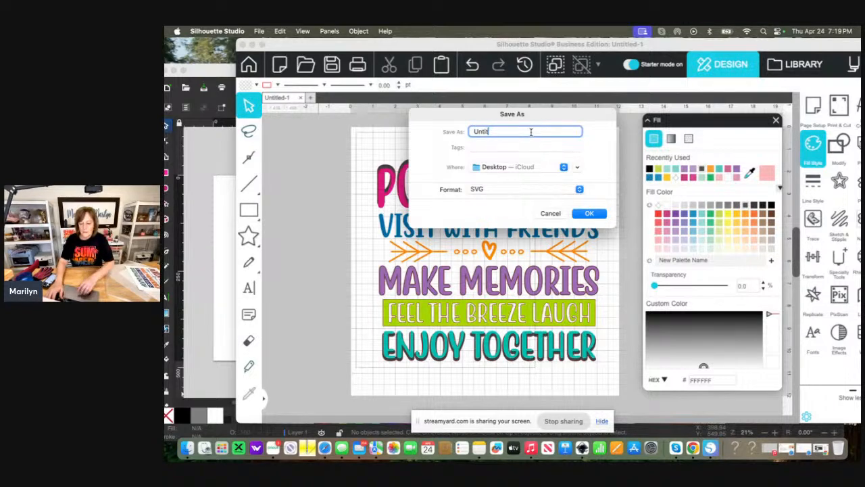
text(Porch)
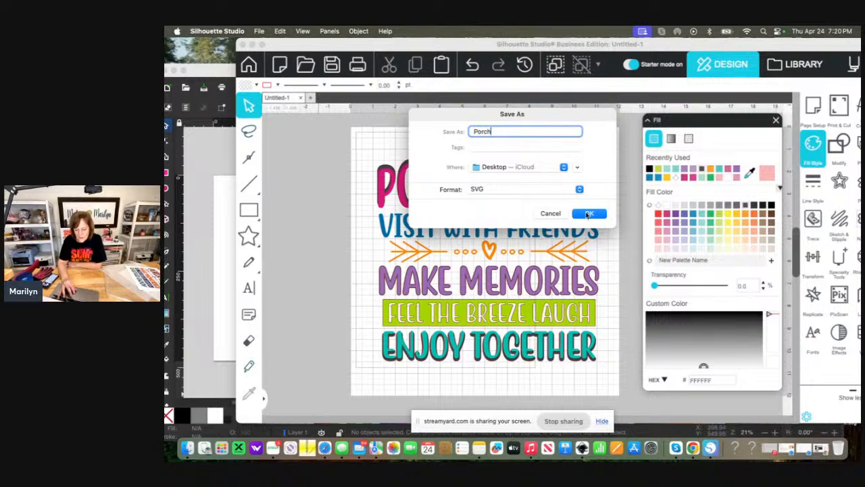
click(588, 215)
click(548, 230)
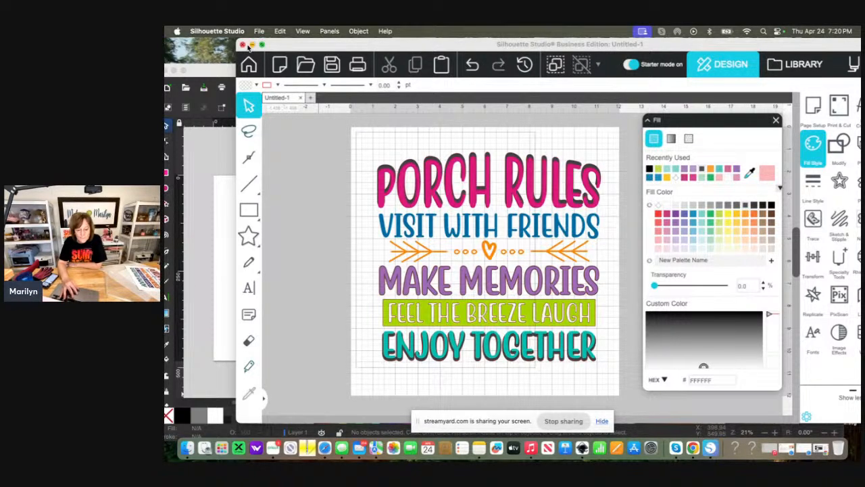
Switch to Inkscape, uncover the desktop files, and import the Porch SVG into the blank document as editable objects
click(252, 44)
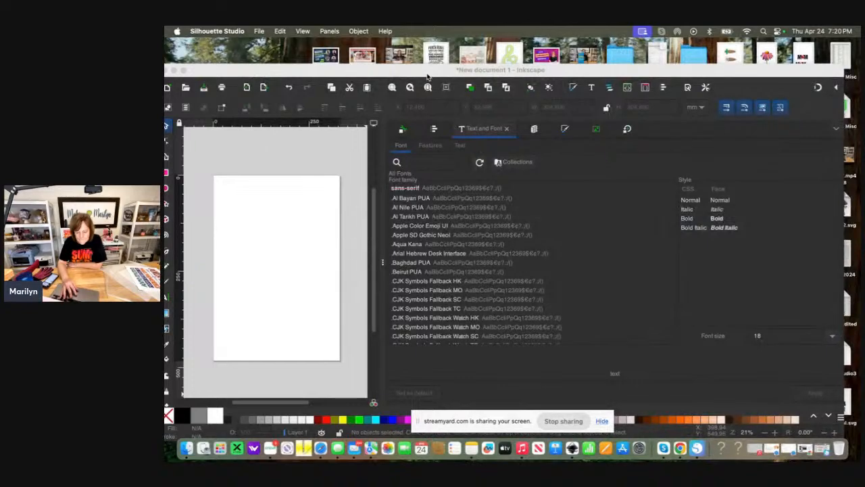
drag(351, 65, 445, 93)
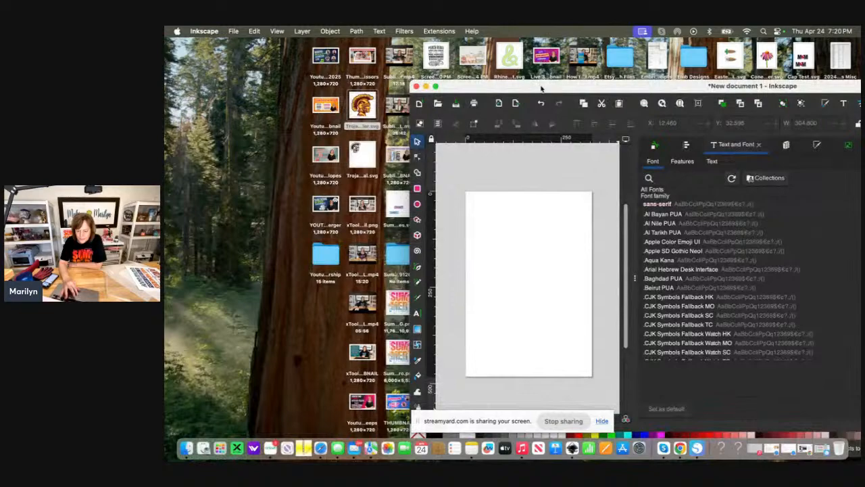
drag(541, 82, 708, 31)
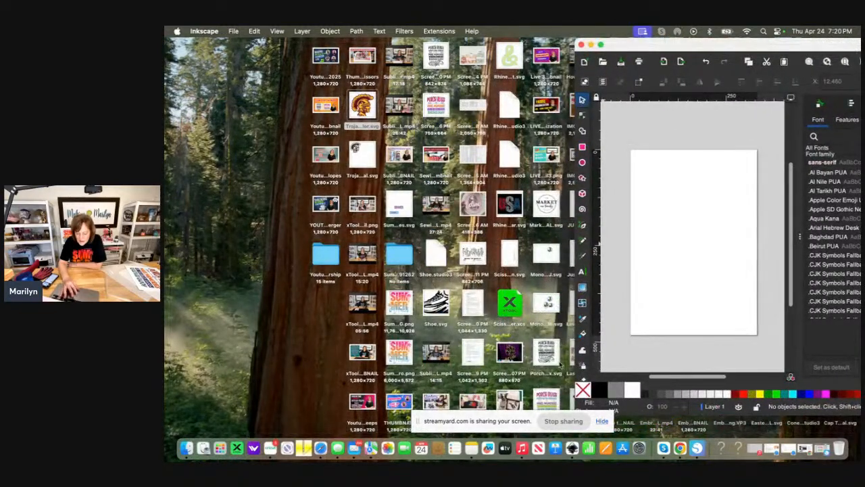
drag(362, 108, 672, 261)
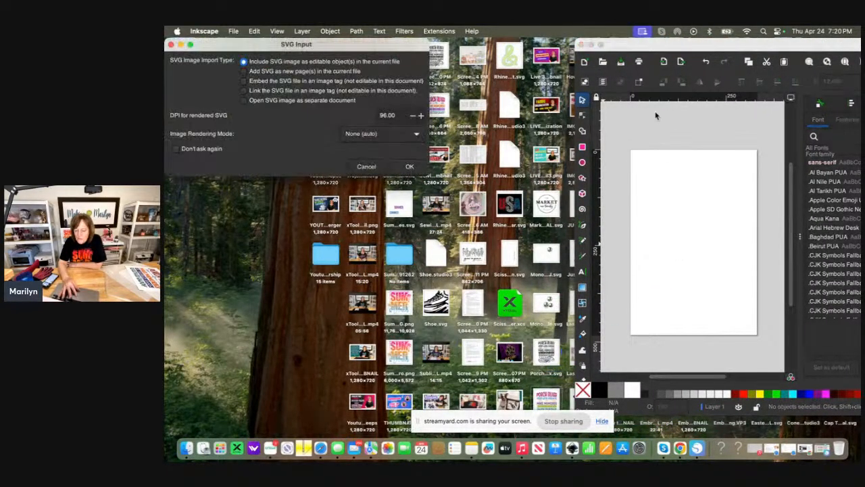
click(410, 167)
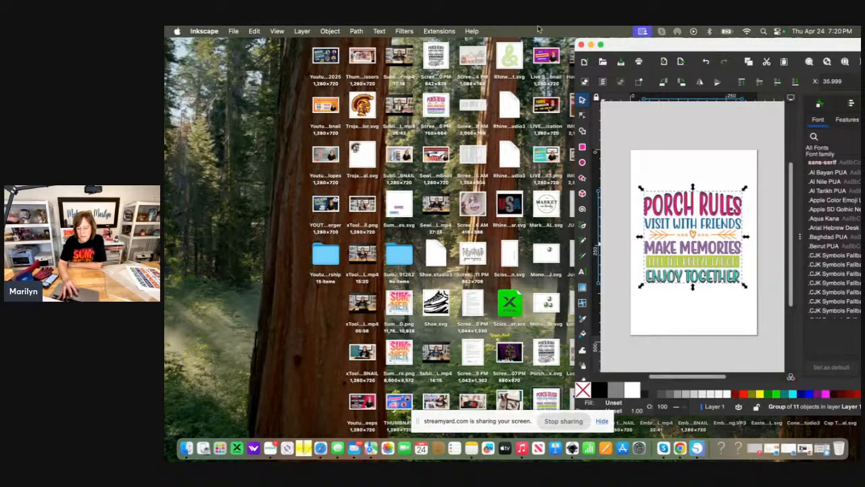
Move the Inkscape window back into full view and widen the canvas area around the imported design
drag(628, 45, 244, 47)
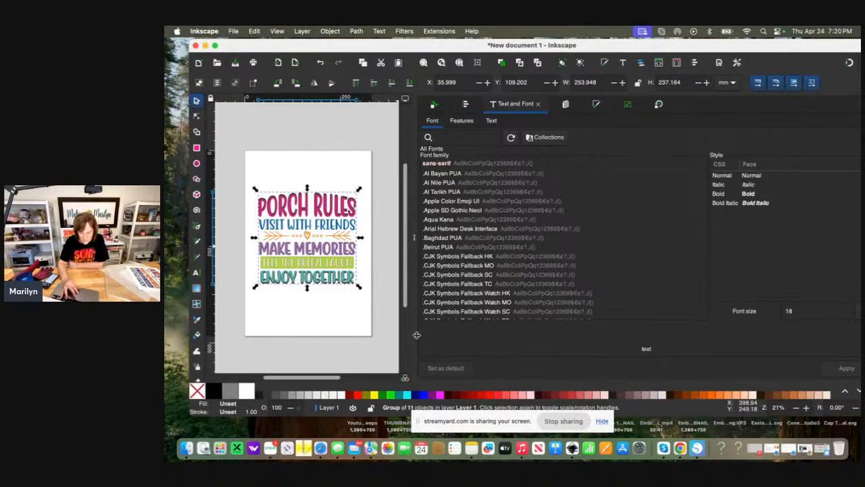
drag(416, 335, 587, 323)
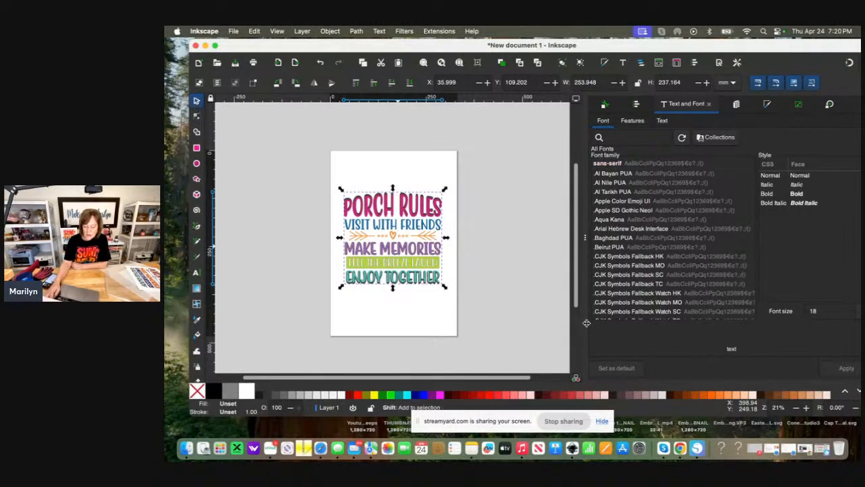
key(plus)
key(plus)
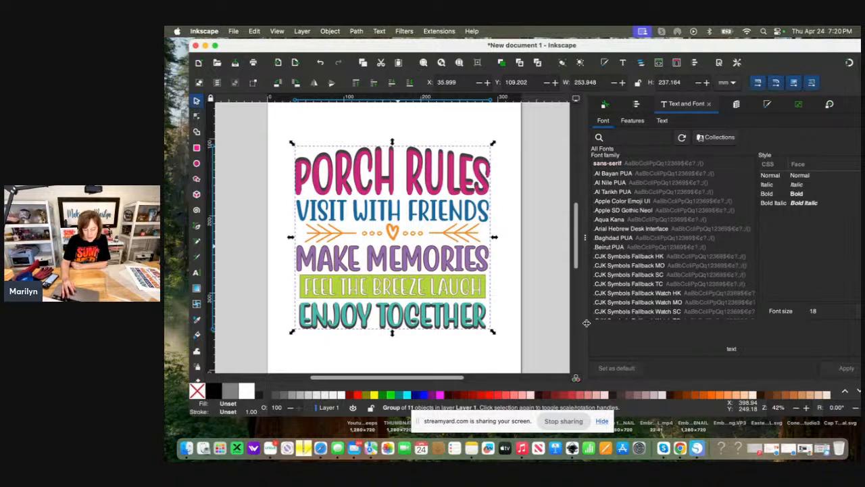
Set the measurement units to inches and flip the Porch Rules design horizontally
click(733, 83)
click(722, 71)
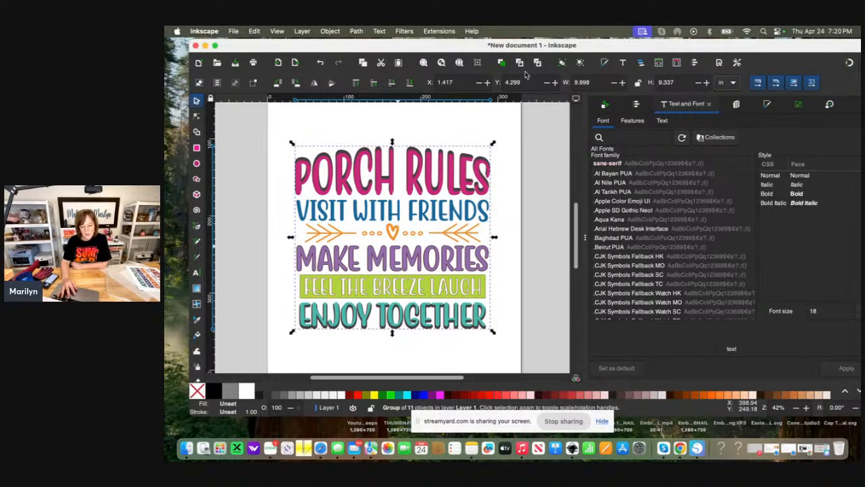
click(330, 31)
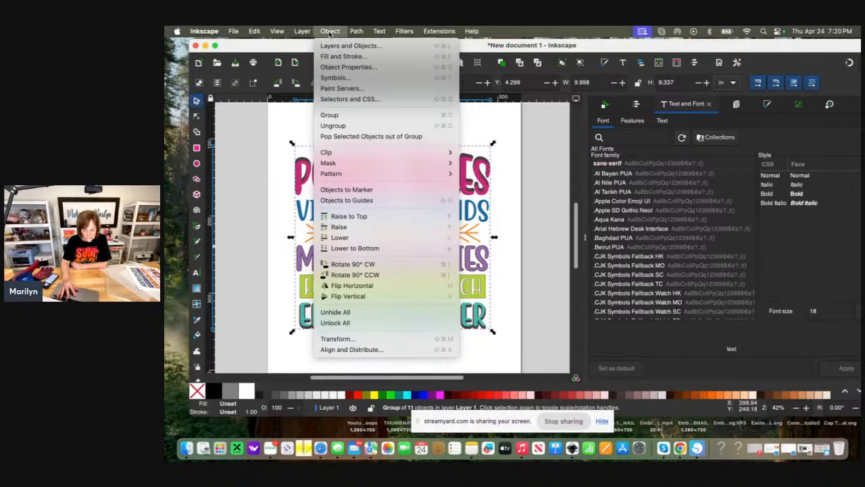
click(335, 287)
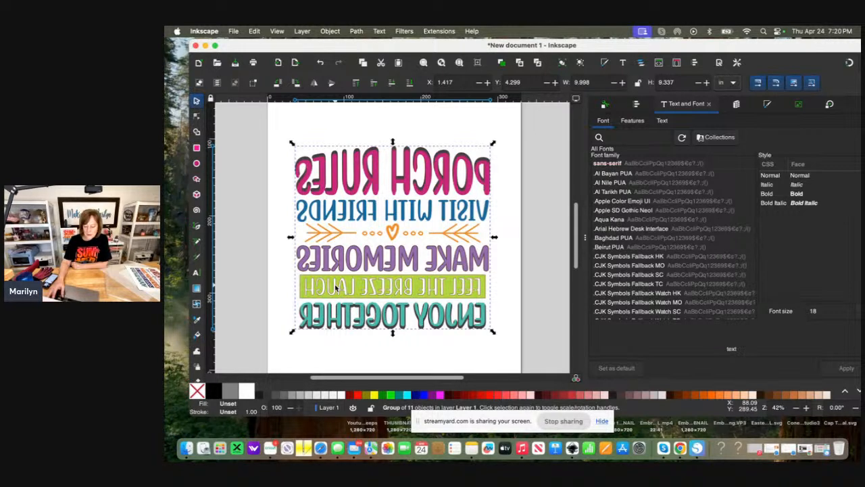
Print the mirrored design on the EPSON_ET_15000_Series with the layout set to One Sided and the print quality adjusted
key(super+p)
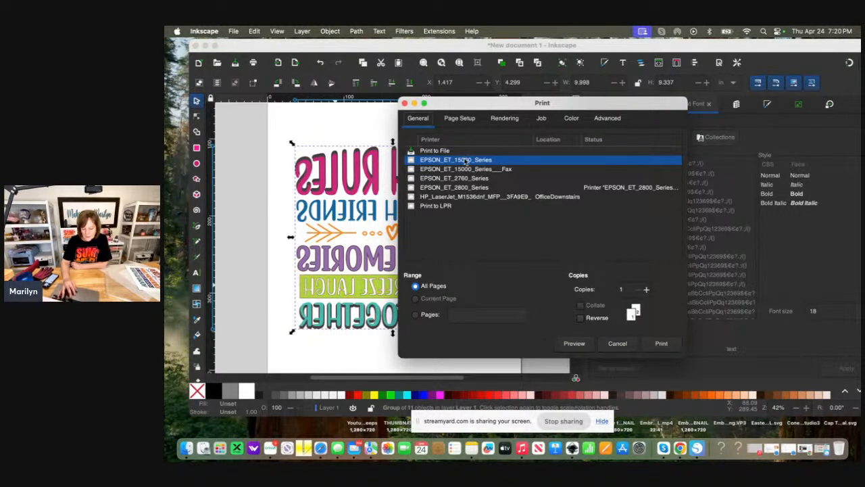
click(466, 119)
click(476, 150)
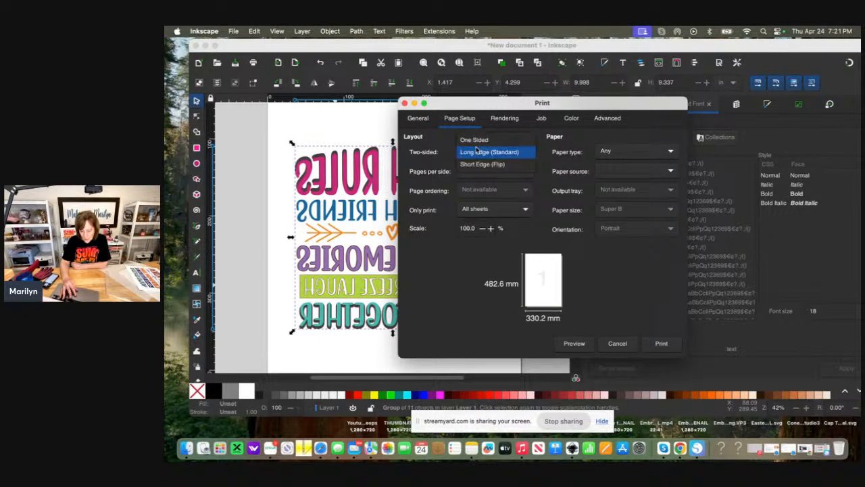
click(475, 140)
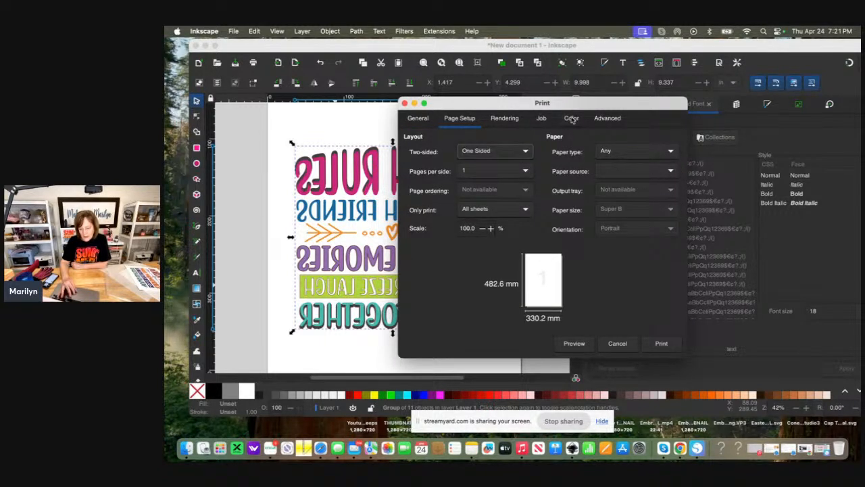
click(571, 119)
click(604, 119)
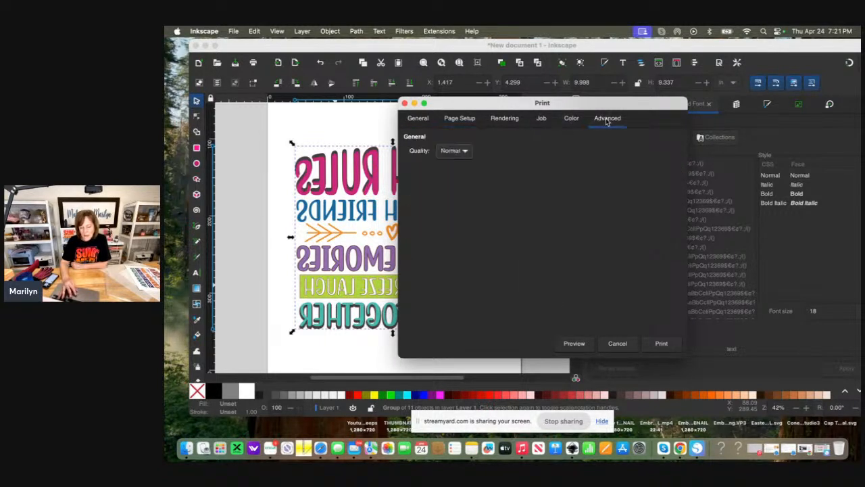
click(465, 152)
click(446, 164)
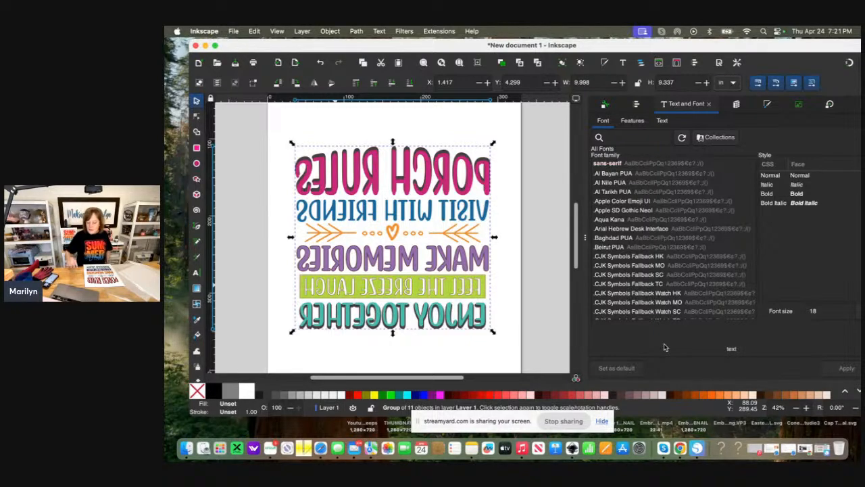
click(558, 421)
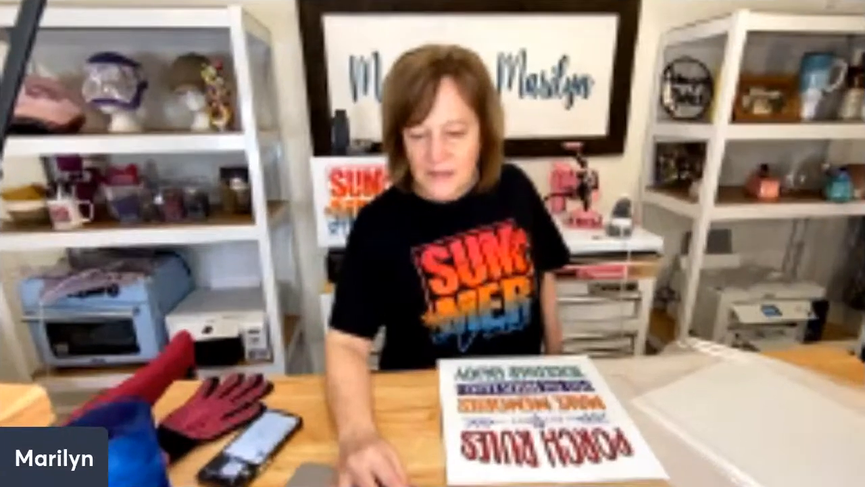